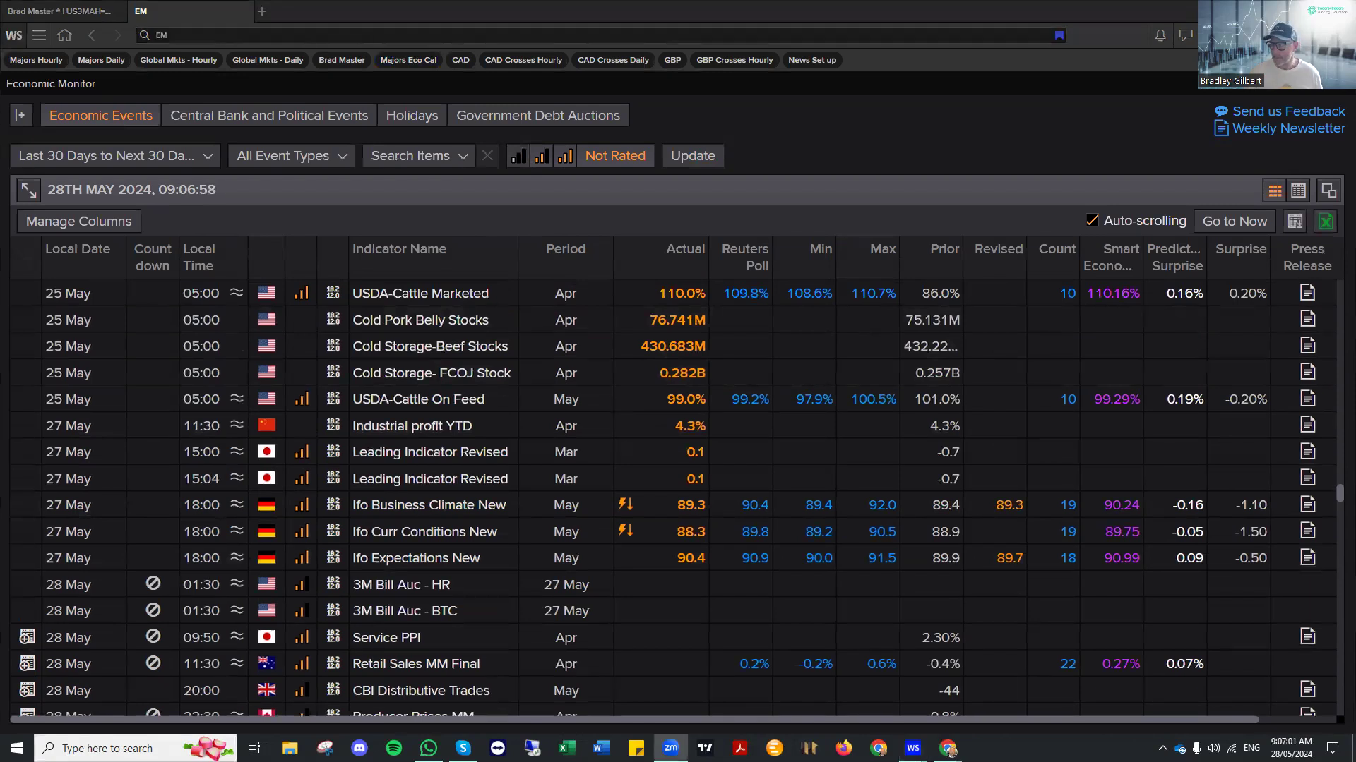
- Switch to the Global Markets charts and bring the hourly CAD, EUR, GBP and AUD charts to their latest data
key(alt+Tab)
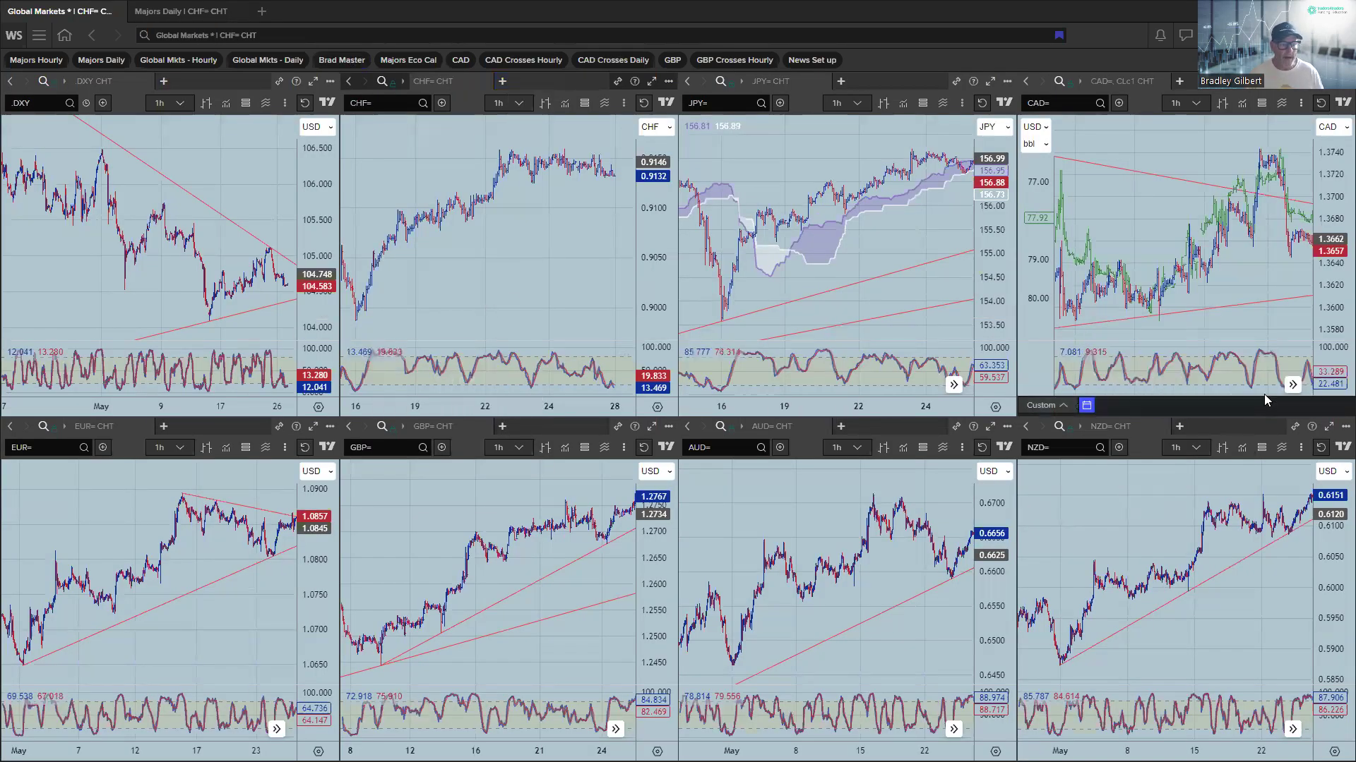
click(1296, 384)
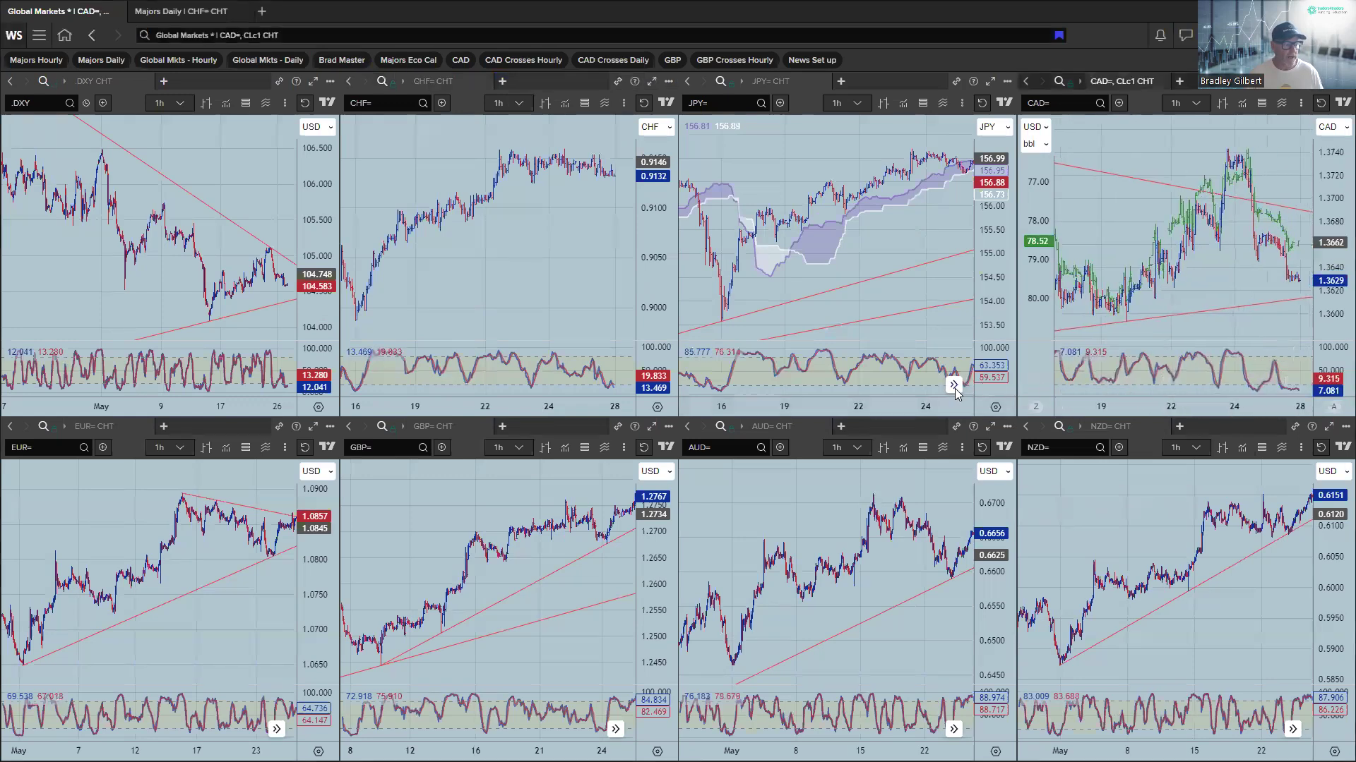
click(276, 729)
click(615, 729)
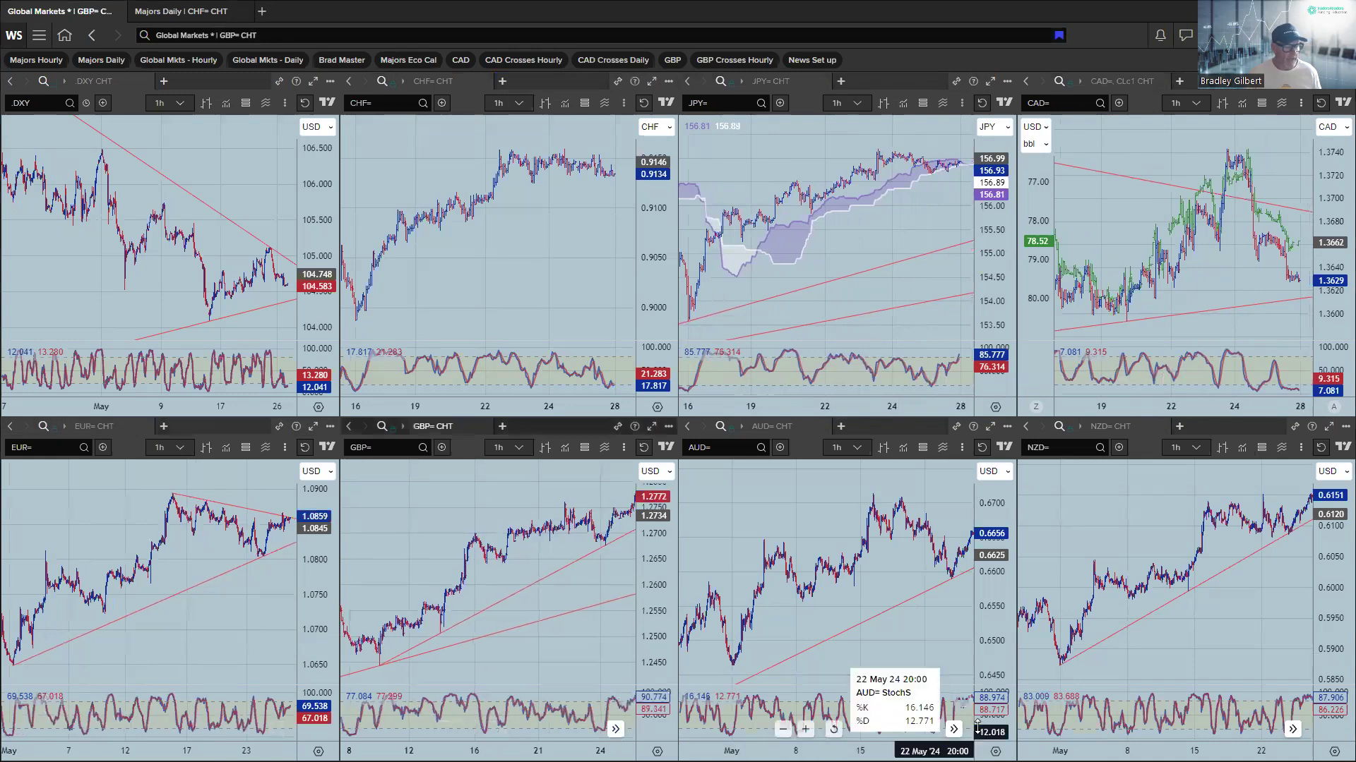
click(955, 728)
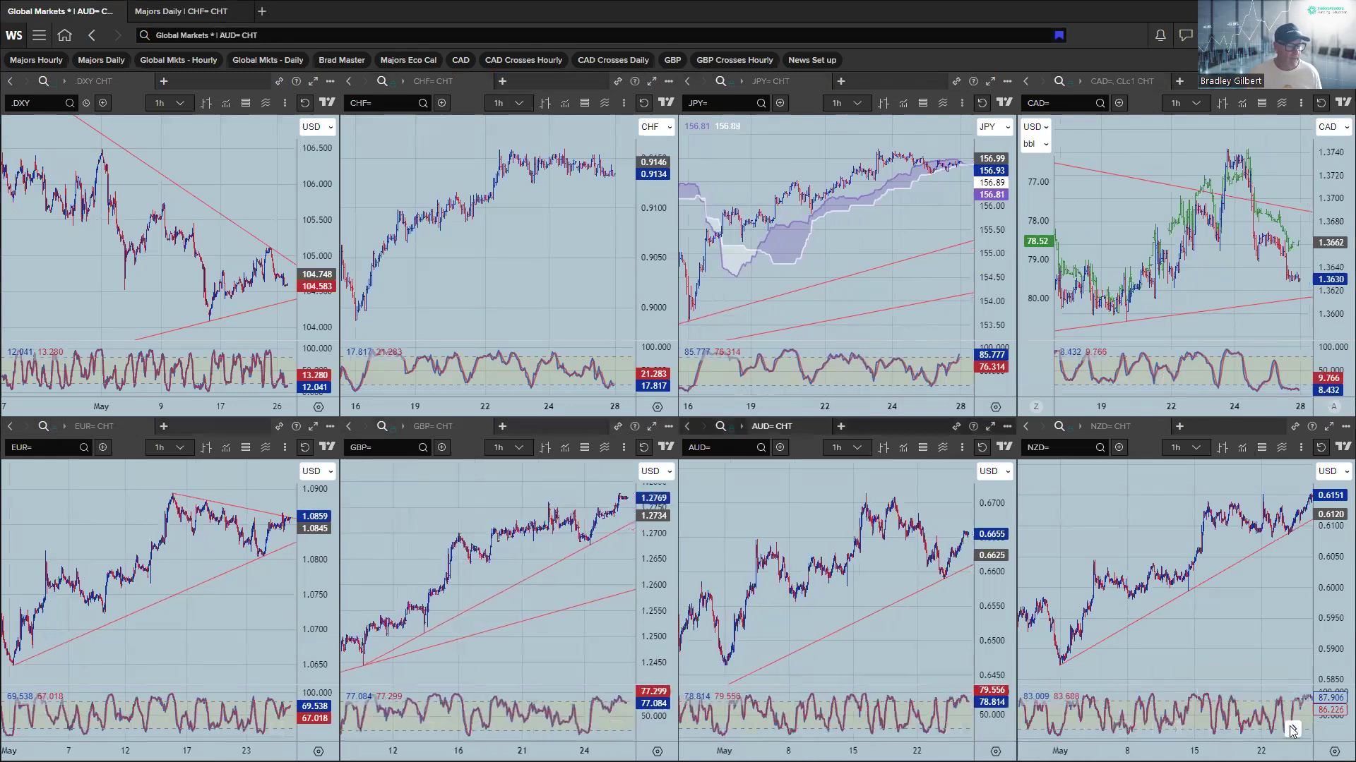
- Open the Majors Daily charts and annotate DXY with a path along its moving average and circles at its 2024 high and low
click(181, 11)
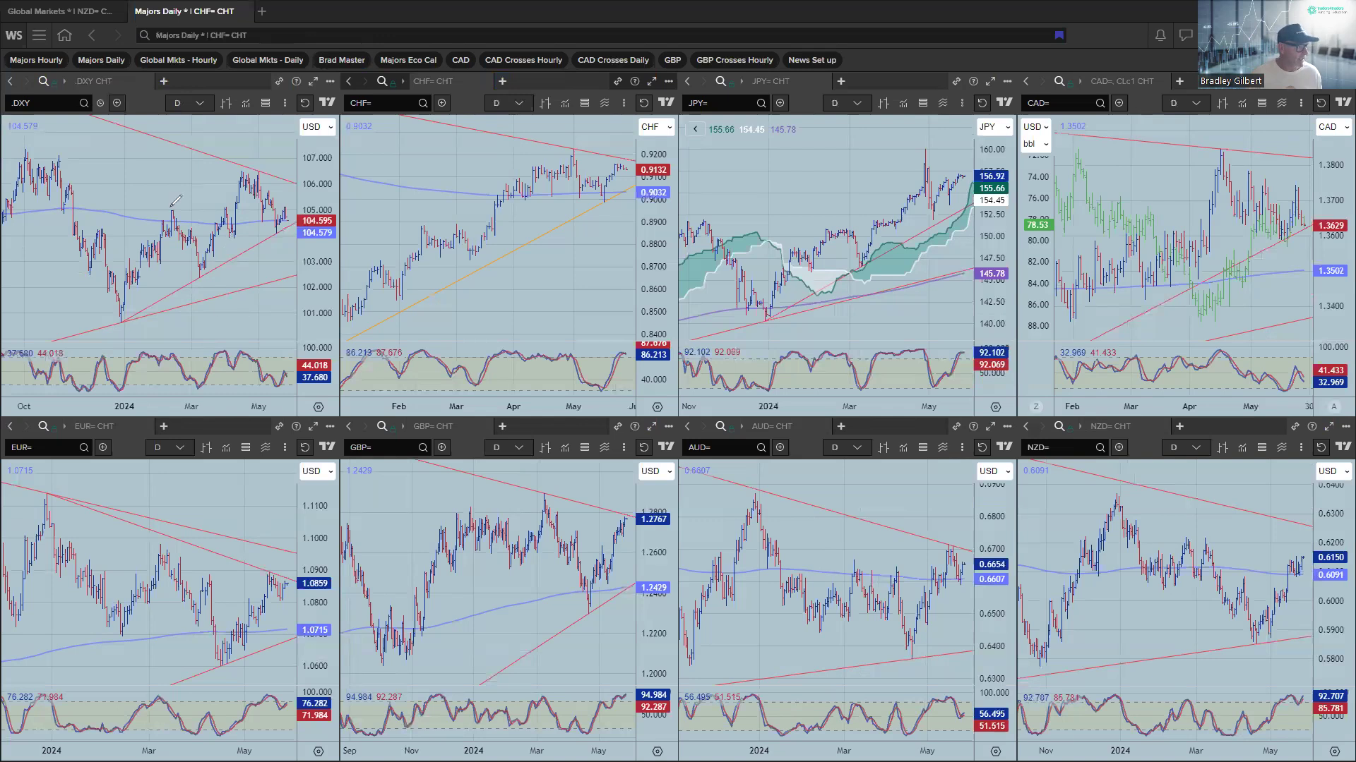
mouse_move(96, 209)
mouse_down()
mouse_move(206, 215)
mouse_move(270, 195)
mouse_move(258, 206)
mouse_up()
mouse_move(265, 157)
mouse_down()
mouse_move(236, 170)
mouse_move(272, 162)
mouse_up()
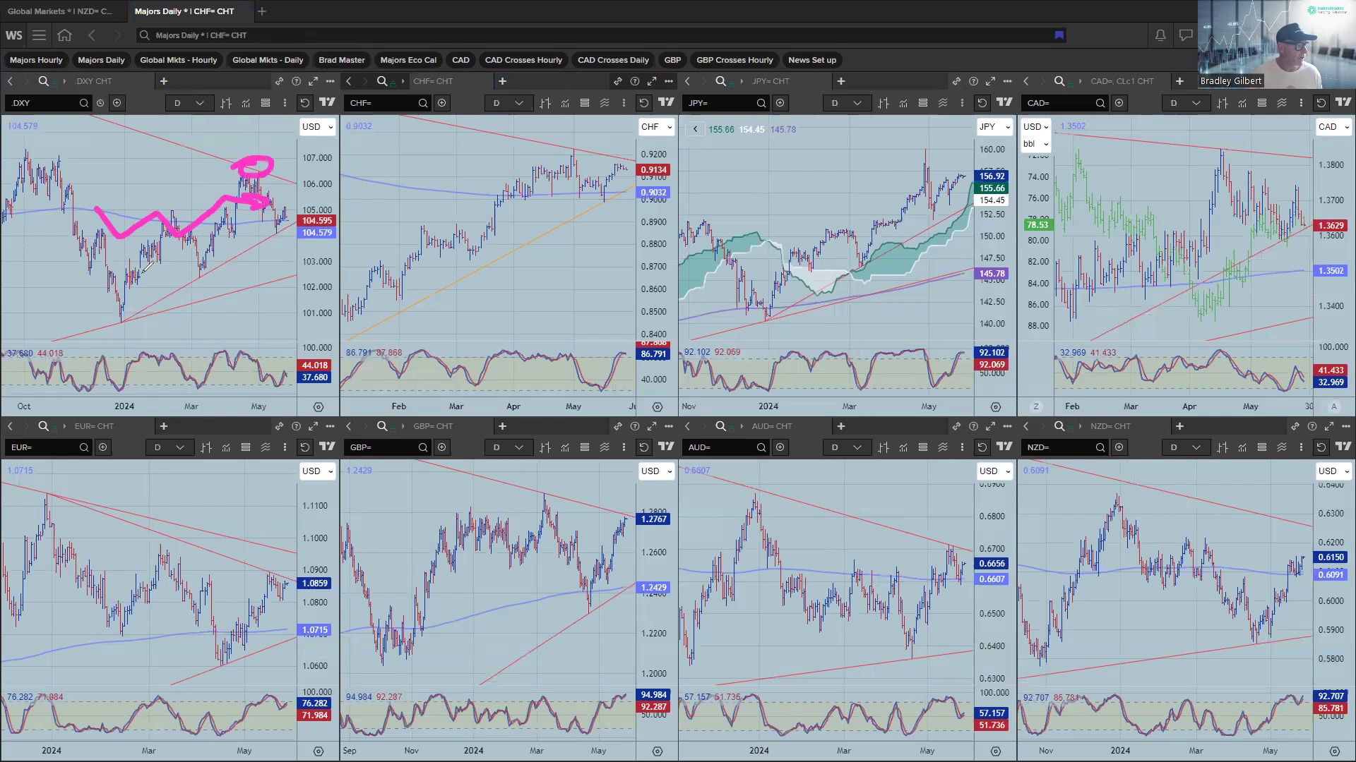
drag(119, 300, 113, 311)
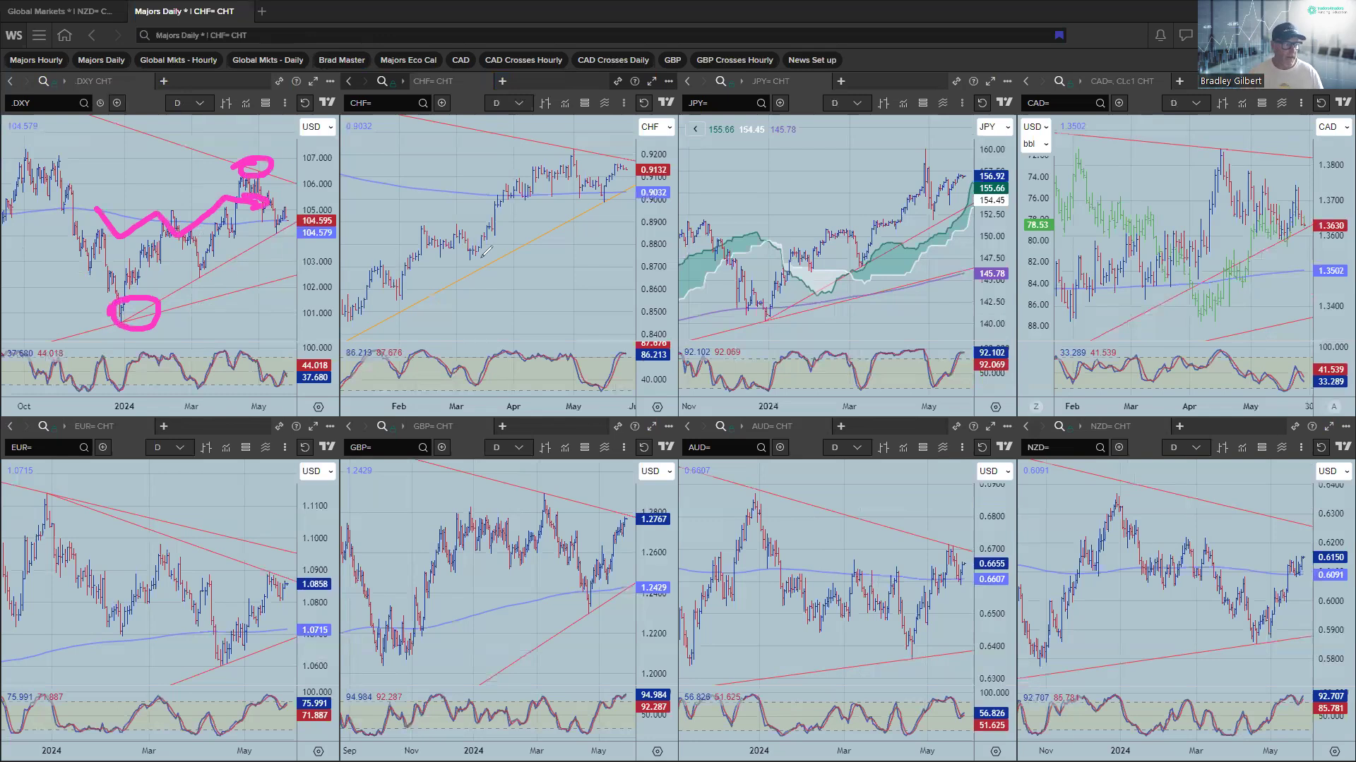
- Mark the JPY uptrend and cloud, and annotate the EUR chart's high, low and moving-average path
mouse_move(752, 275)
mouse_down()
mouse_move(896, 197)
mouse_move(884, 199)
mouse_up()
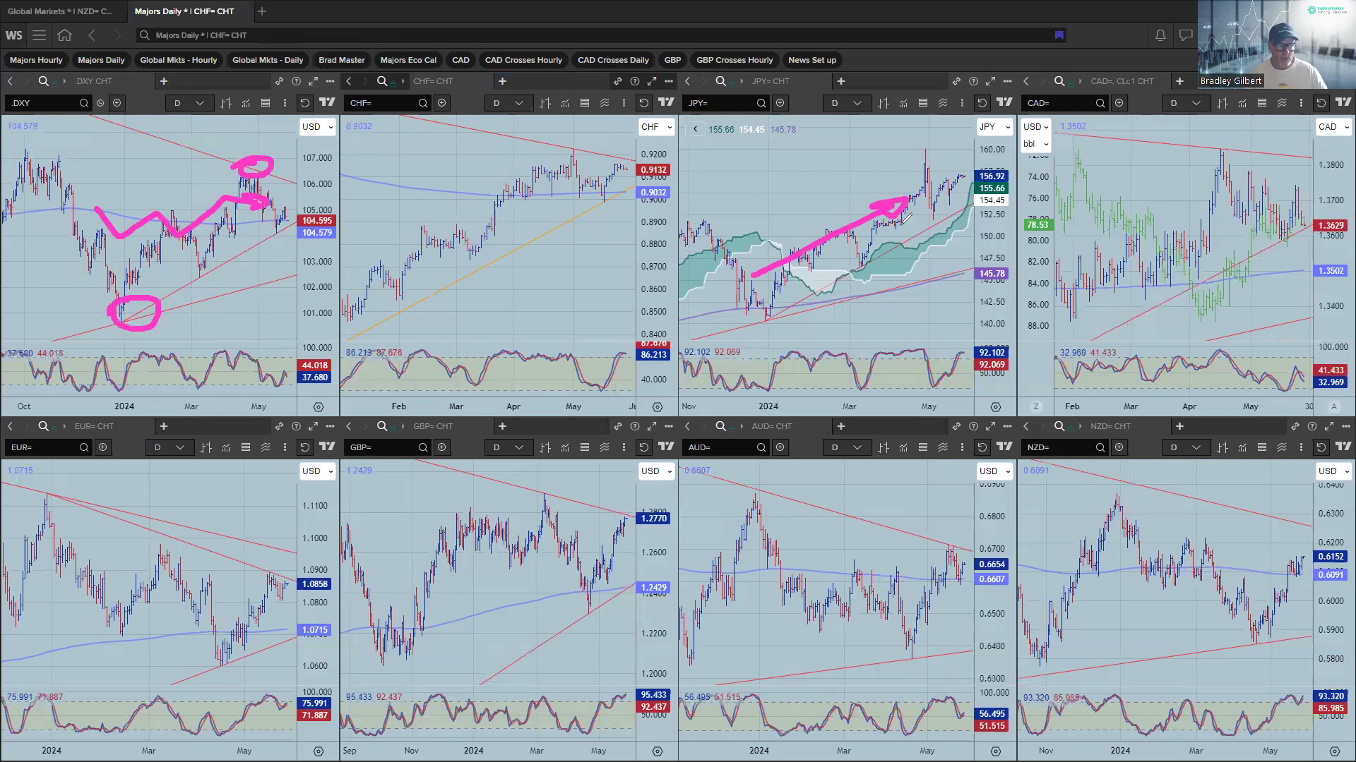
mouse_move(953, 227)
mouse_down()
mouse_move(968, 239)
mouse_move(948, 237)
mouse_up()
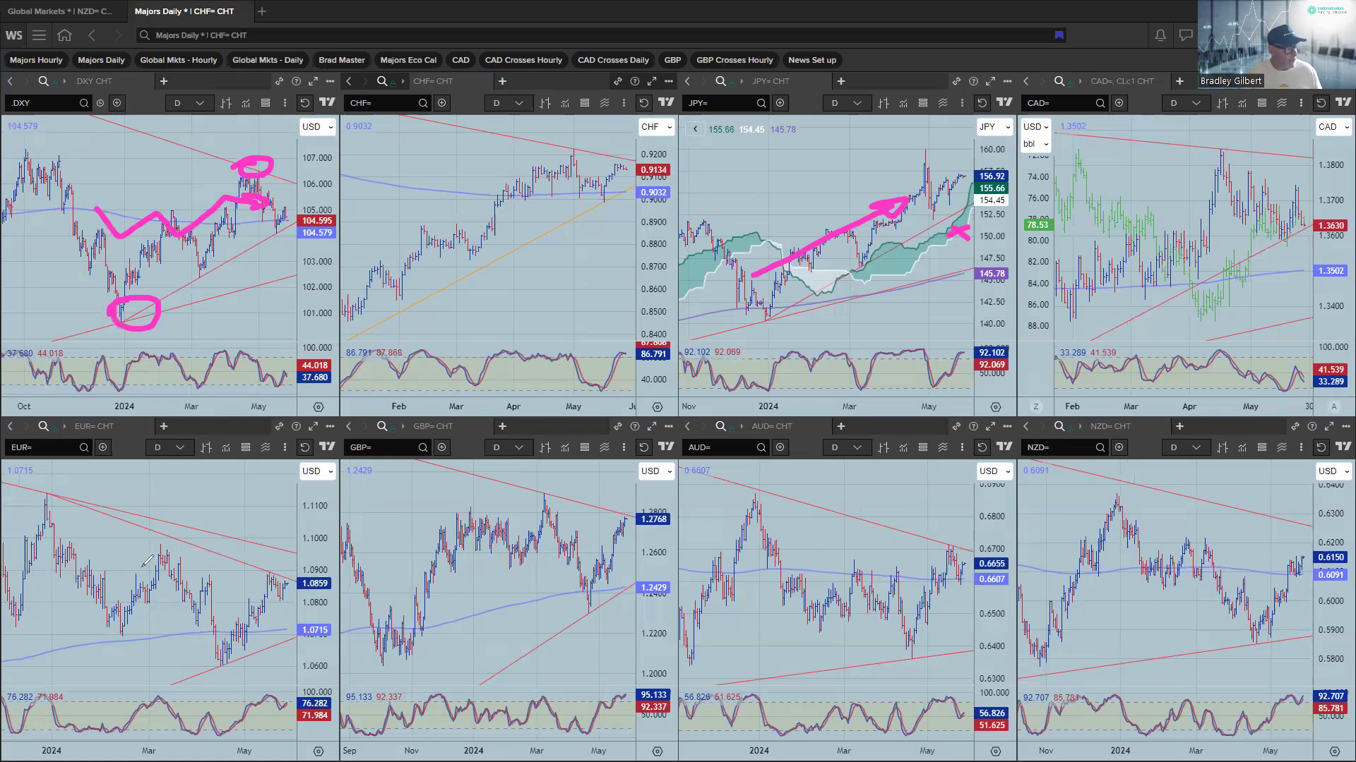
mouse_move(49, 479)
mouse_down()
mouse_move(68, 498)
mouse_move(44, 480)
mouse_up()
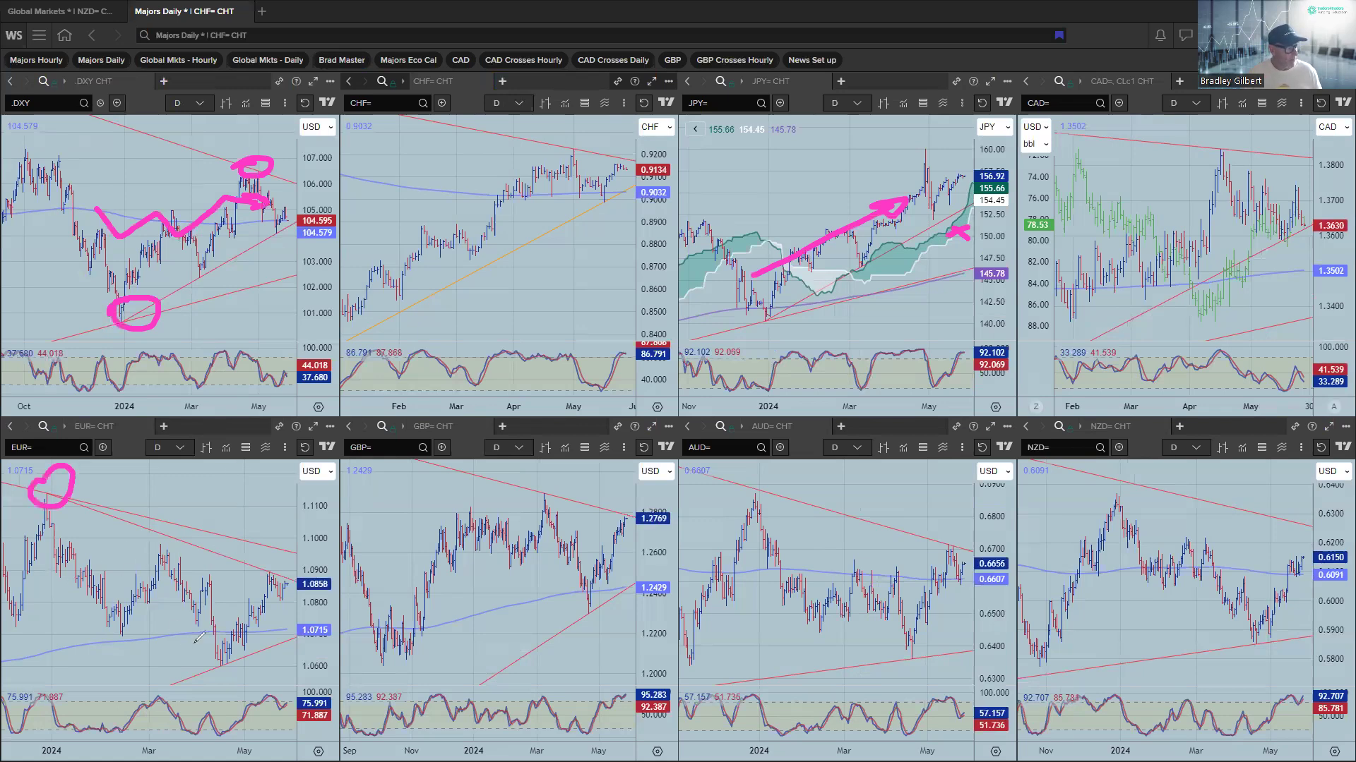
drag(202, 658, 193, 656)
mouse_move(68, 592)
mouse_down()
mouse_move(212, 630)
mouse_move(274, 616)
mouse_move(253, 634)
mouse_up()
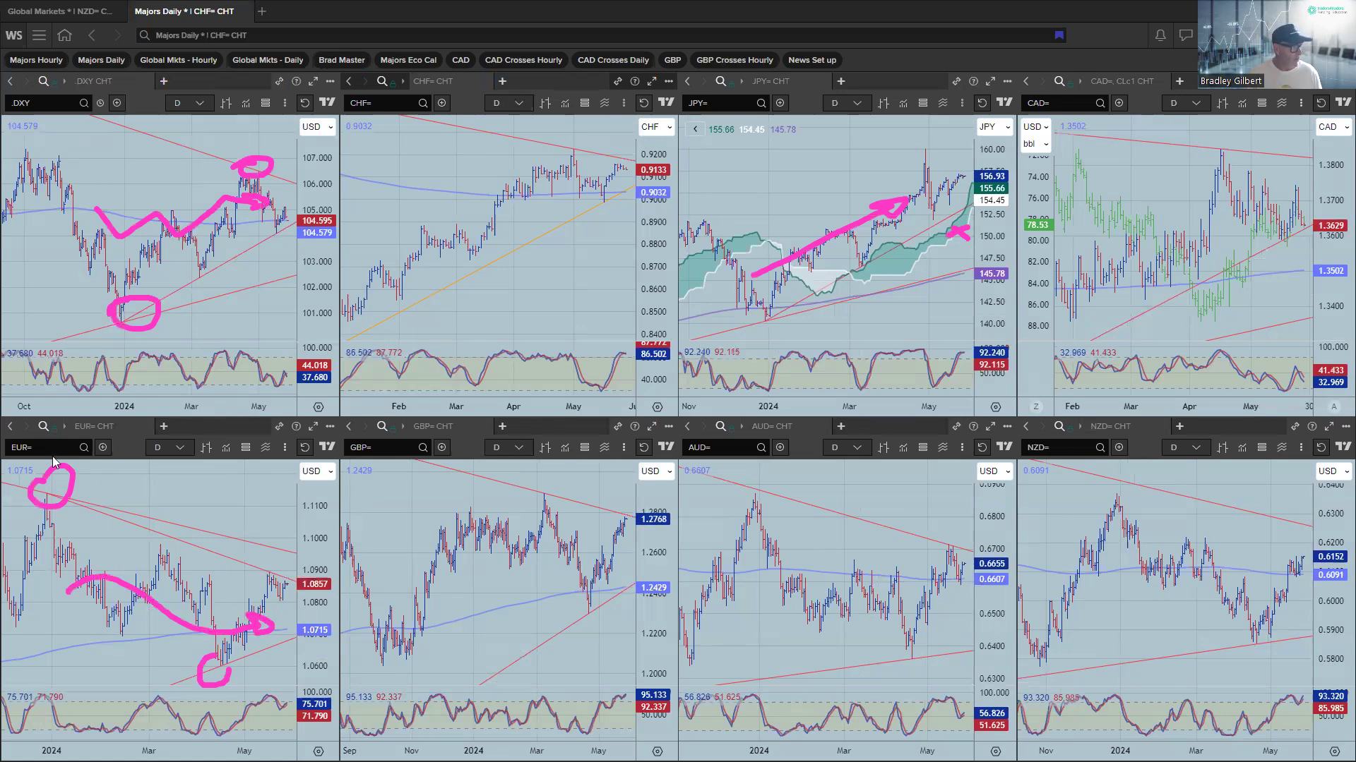
- Erase the drawn annotations and save the Global Markets layout
key(Escape)
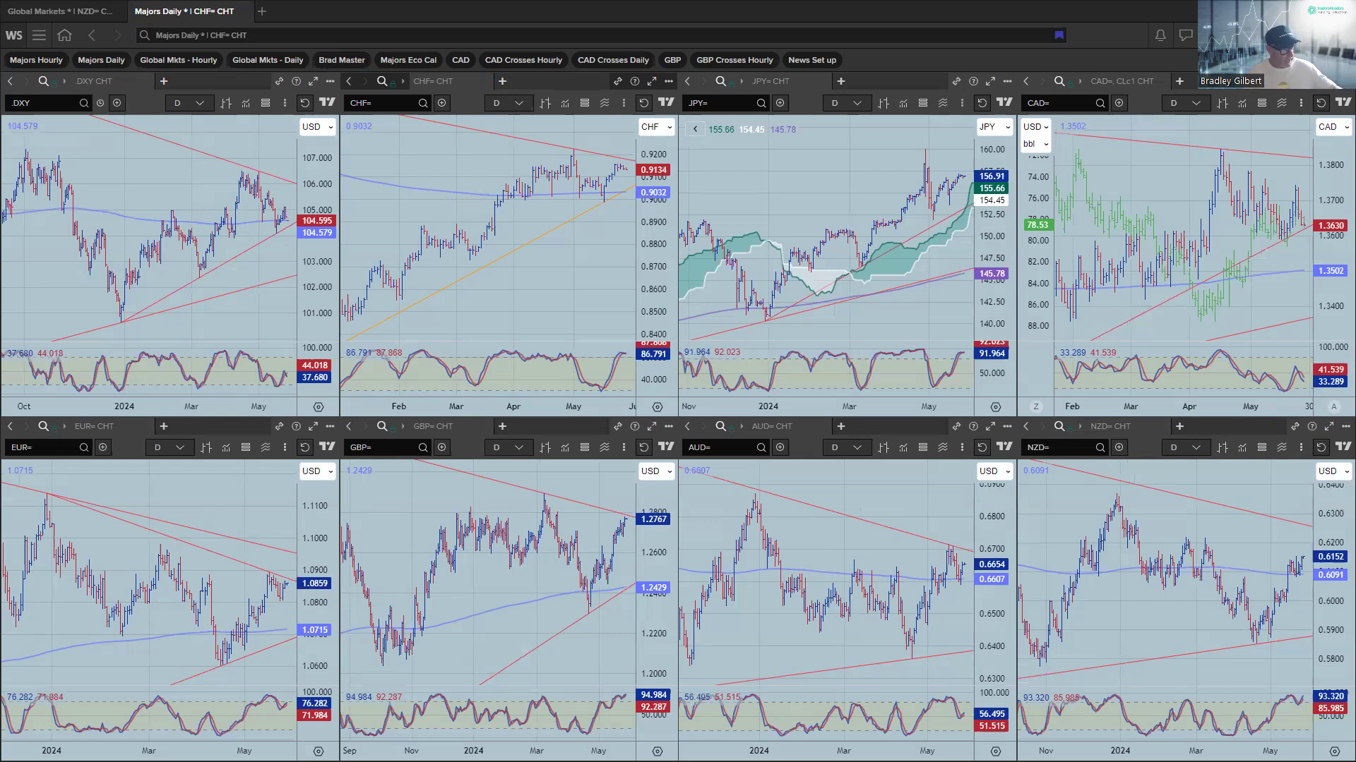
key(ctrl+s)
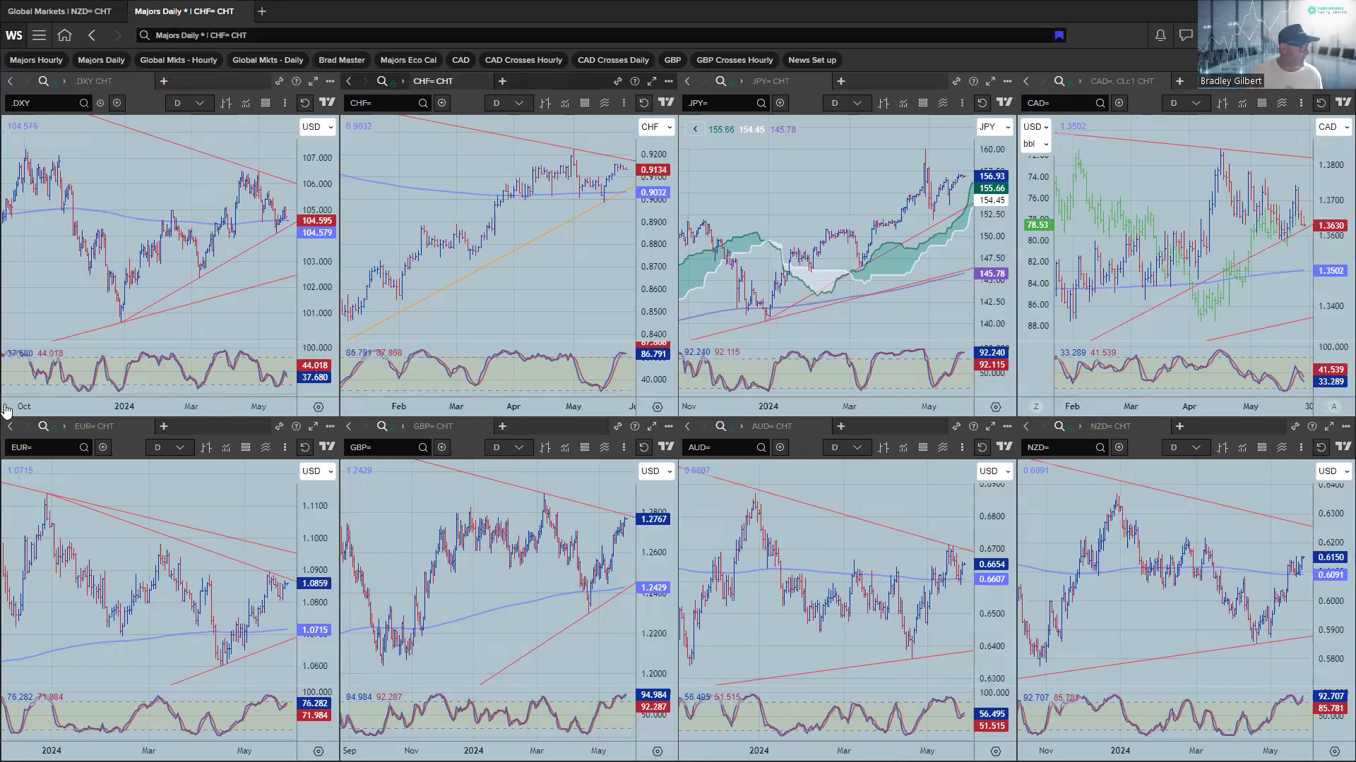
- Circle the latest prices beside the upper trendlines on the daily EUR and GBP charts, and draw an upward arrow on each
drag(286, 566, 300, 567)
mouse_move(625, 503)
mouse_down()
mouse_move(634, 496)
mouse_move(611, 504)
mouse_up()
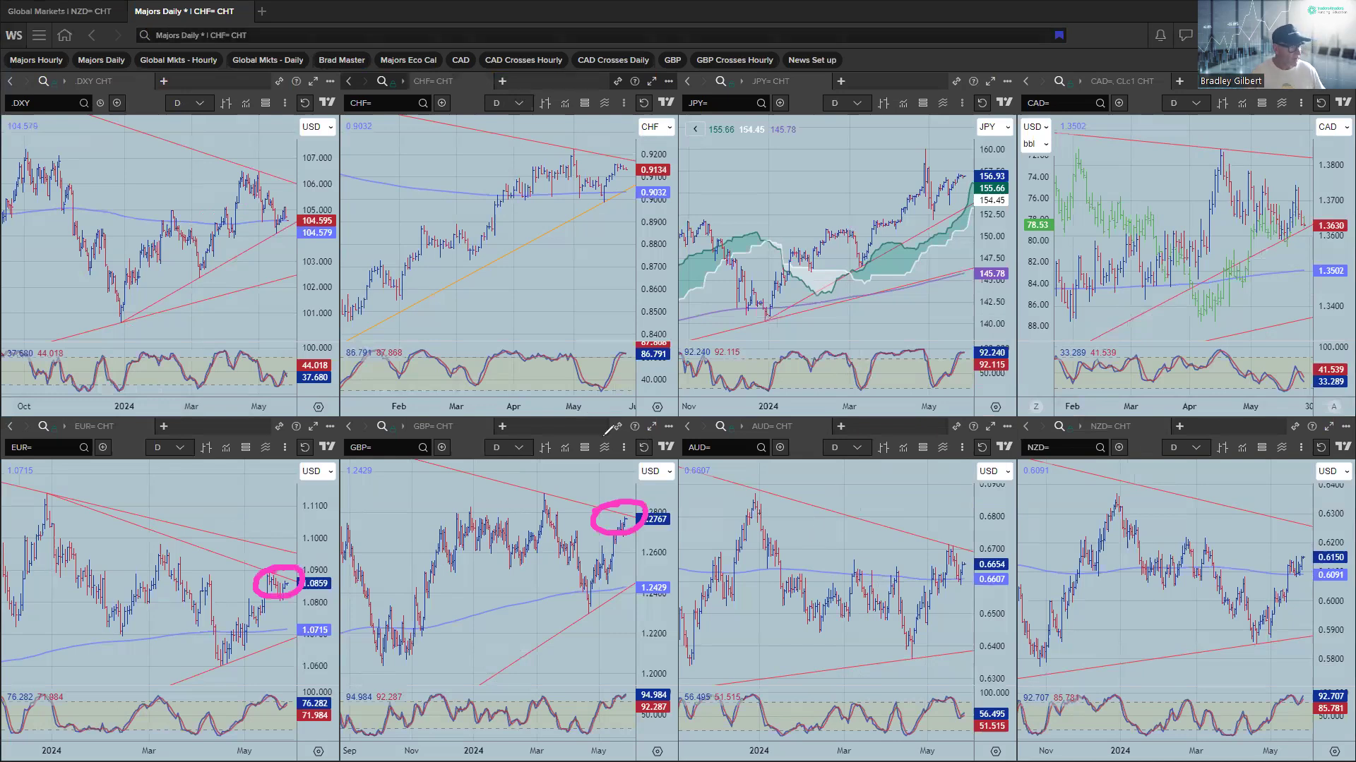
click(193, 604)
drag(192, 604, 244, 543)
mouse_move(210, 565)
mouse_down()
mouse_move(245, 542)
mouse_move(247, 568)
mouse_up()
mouse_move(530, 590)
mouse_down()
mouse_move(580, 502)
mouse_move(597, 514)
mouse_up()
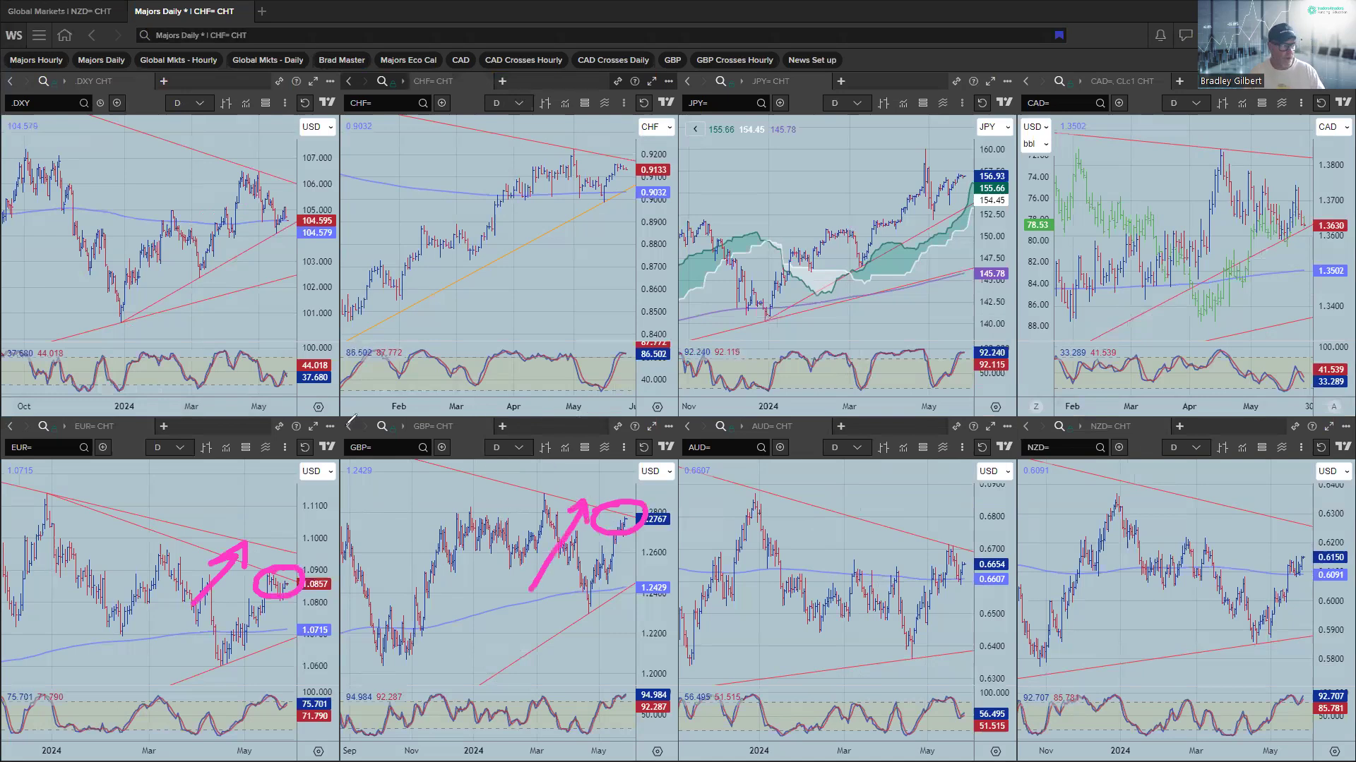
- Draw downward arrows on the daily DXY and CHF charts, finishing by erasing all annotations
drag(215, 178, 254, 248)
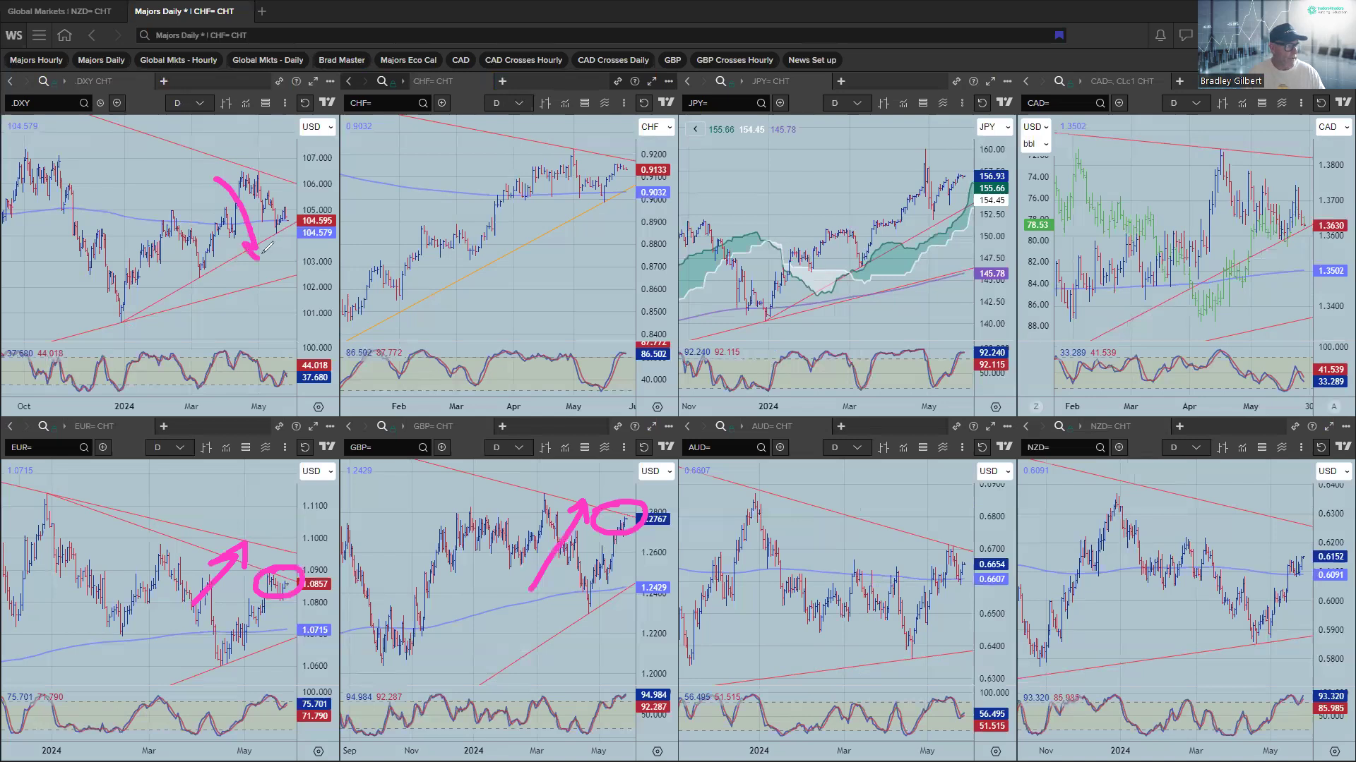
mouse_move(523, 156)
mouse_down()
mouse_move(562, 249)
mouse_move(573, 233)
mouse_up()
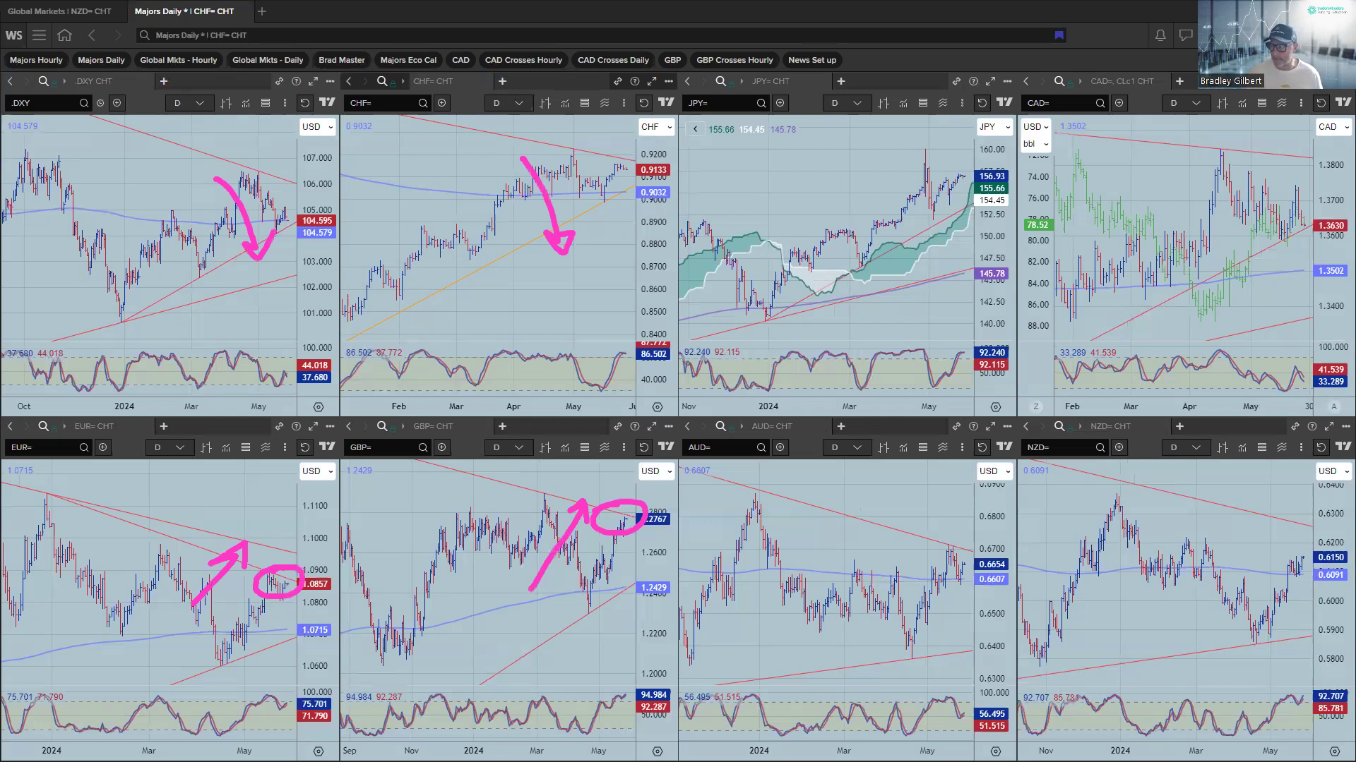
key(e)
key(Escape)
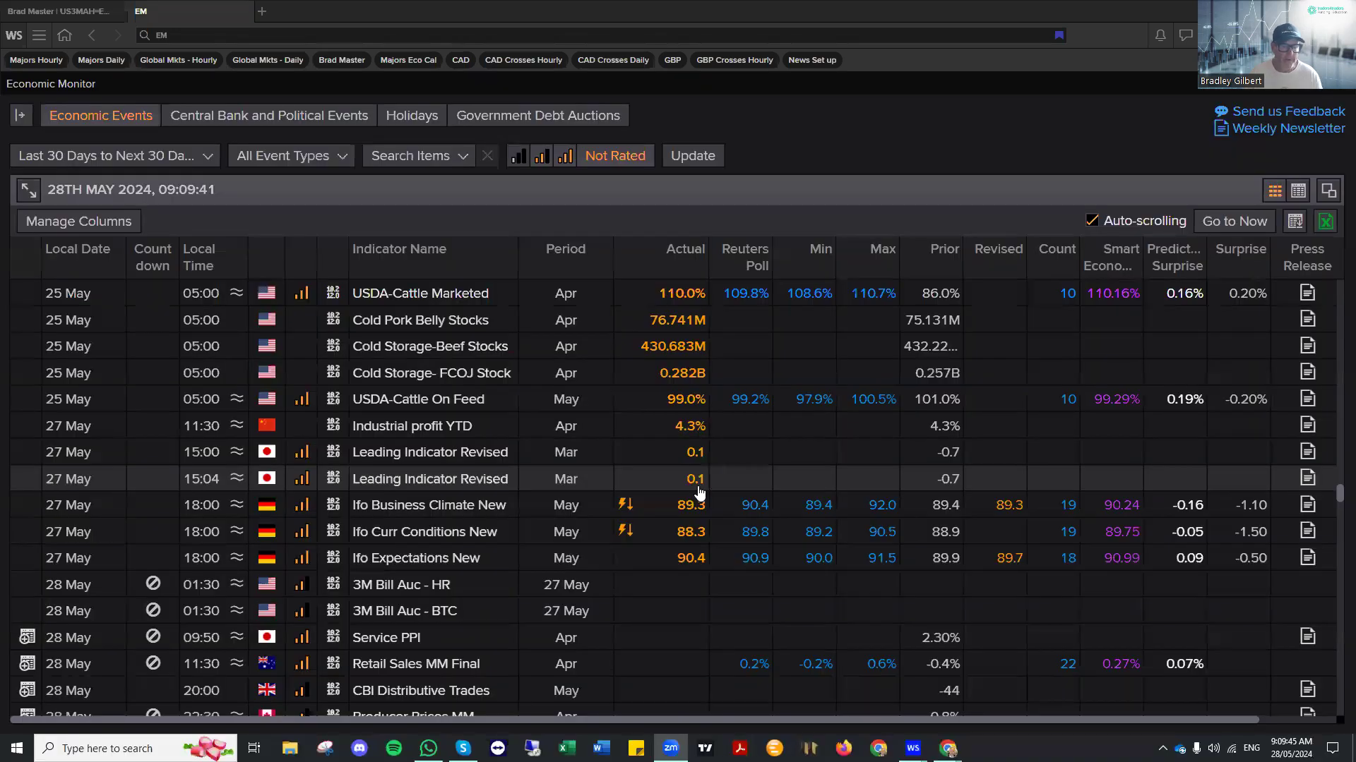
- Review the Economic Monitor's releases from 27 May through the Australian CPI entries on 29 May
scroll(699, 492, down, 2)
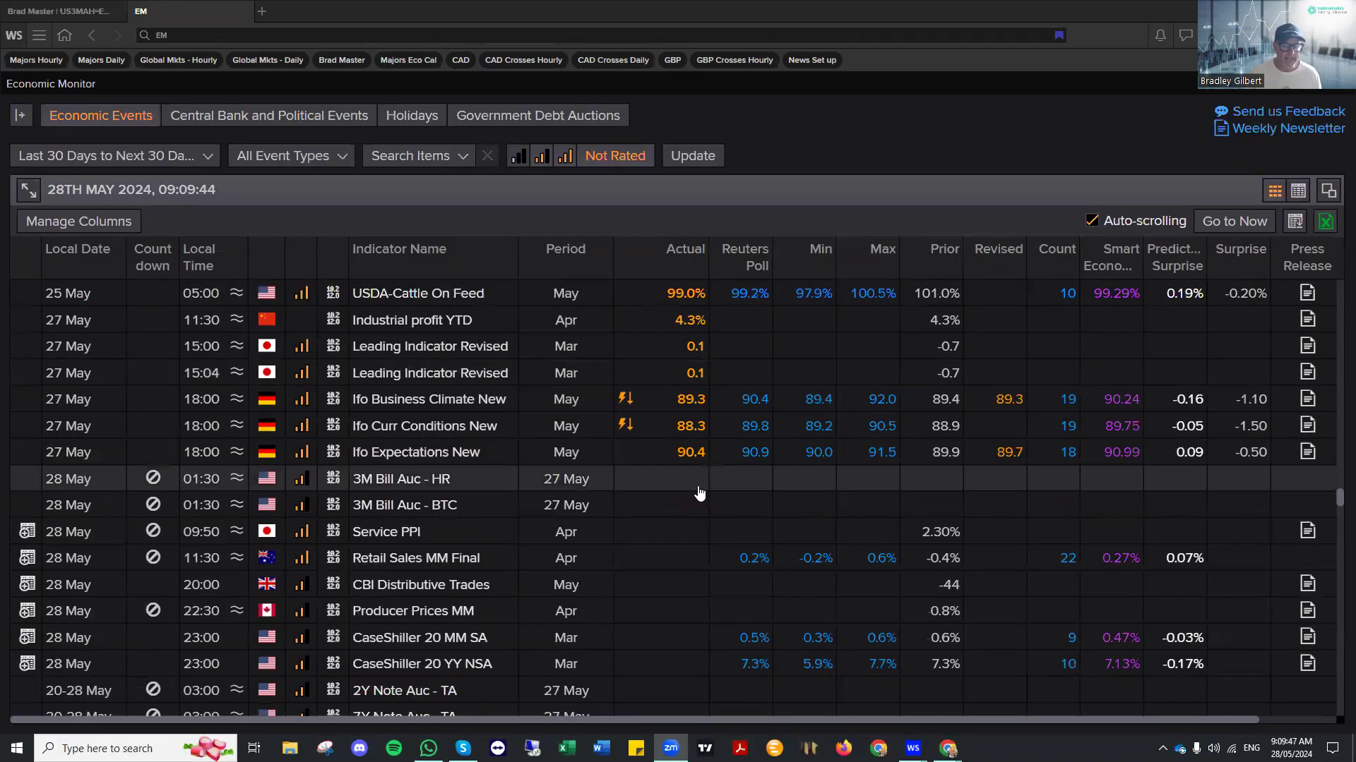
scroll(699, 492, down, 2)
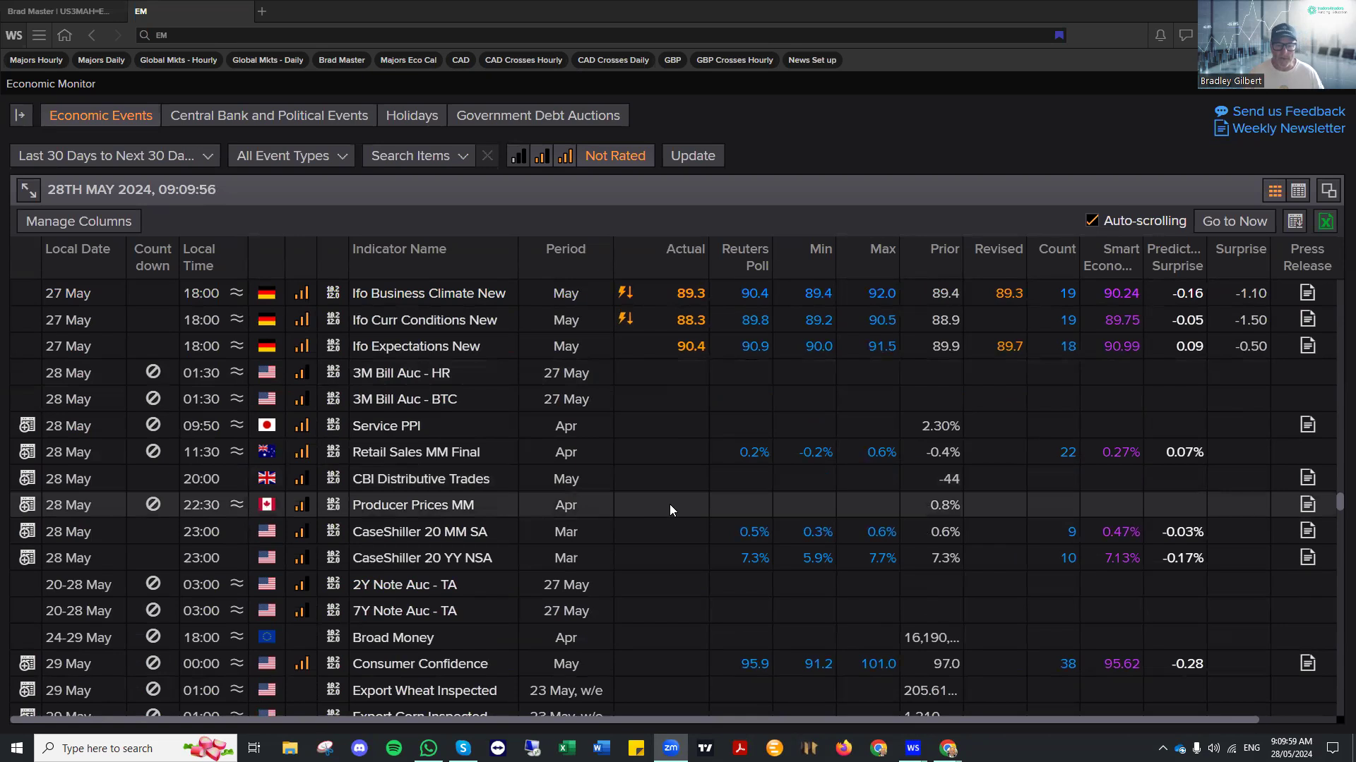
scroll(661, 514, down, 3)
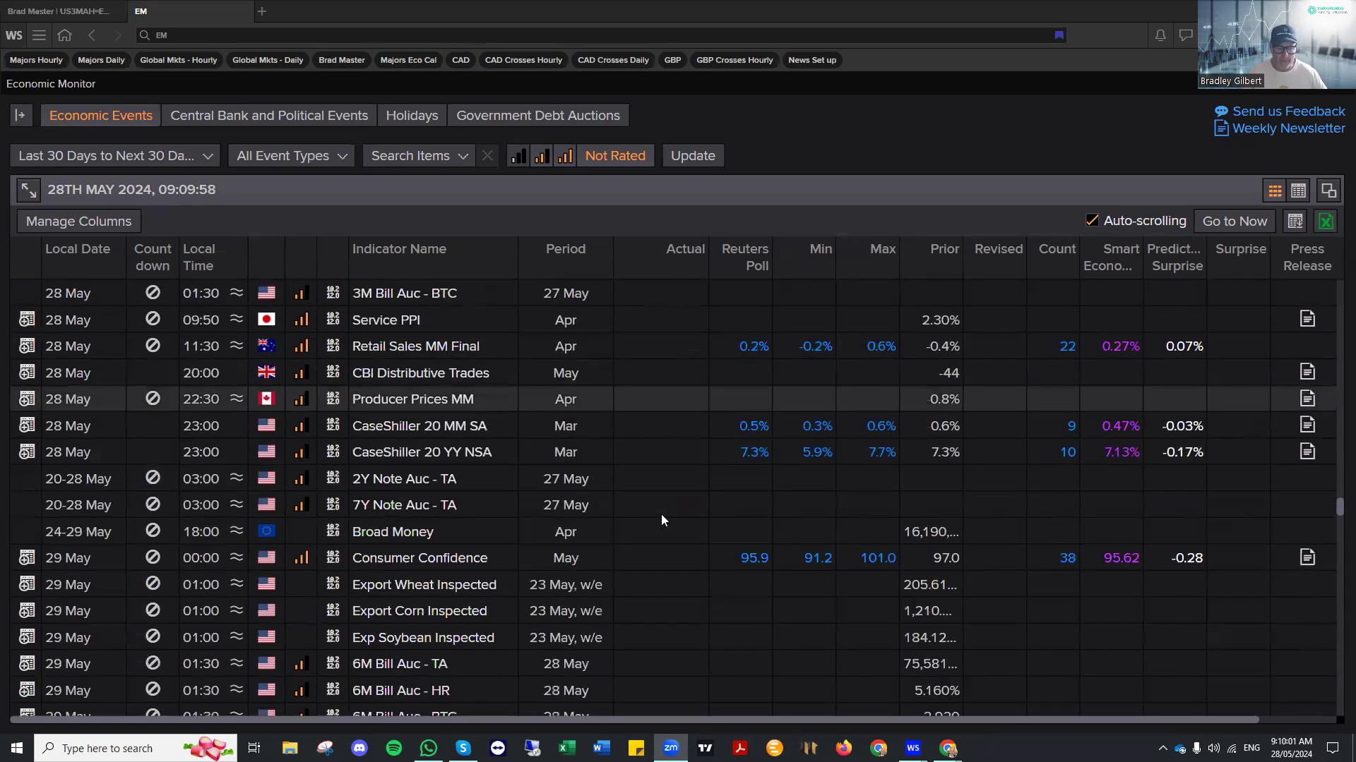
scroll(661, 514, down, 15)
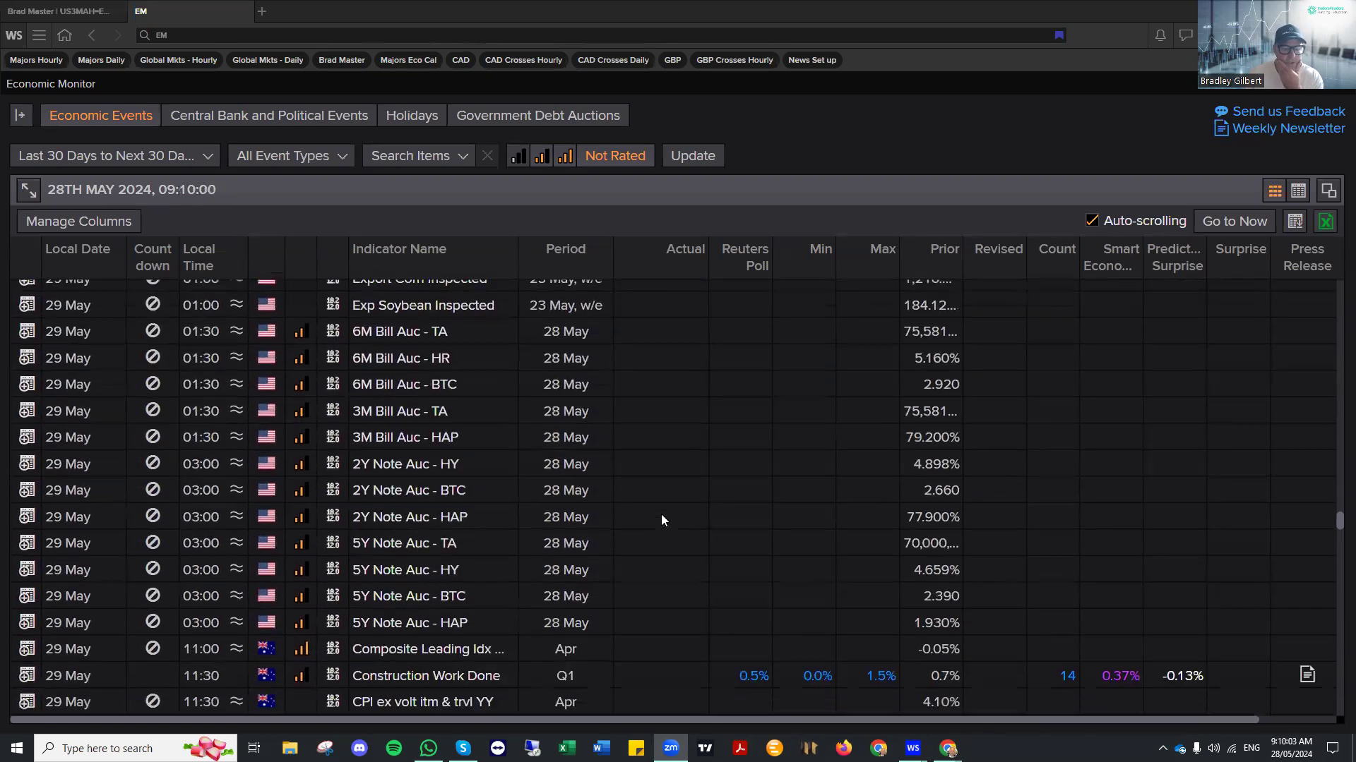
scroll(462, 478, down, 3)
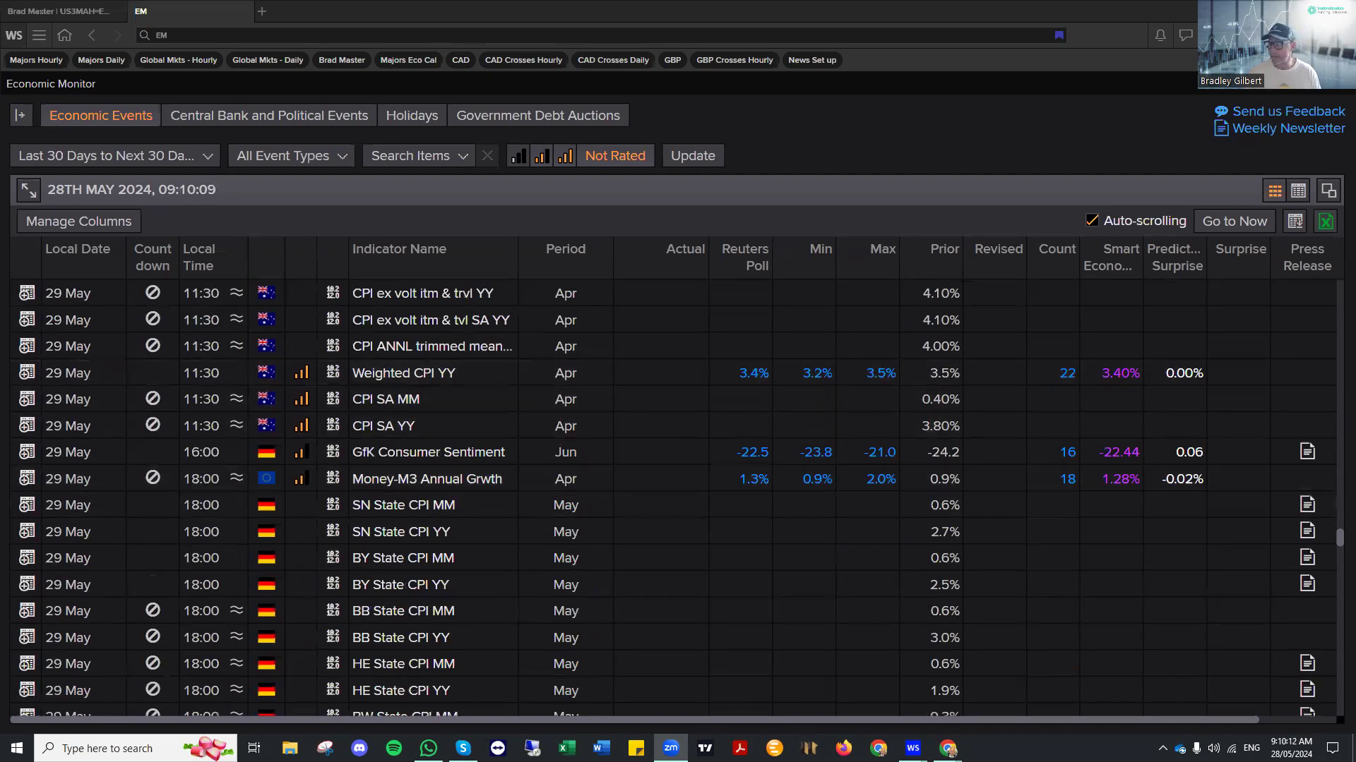
- Enlarge the daily AUD chart and mark its upper trendline, lower trendline and the range between them, erasing the marks at the end
click(950, 750)
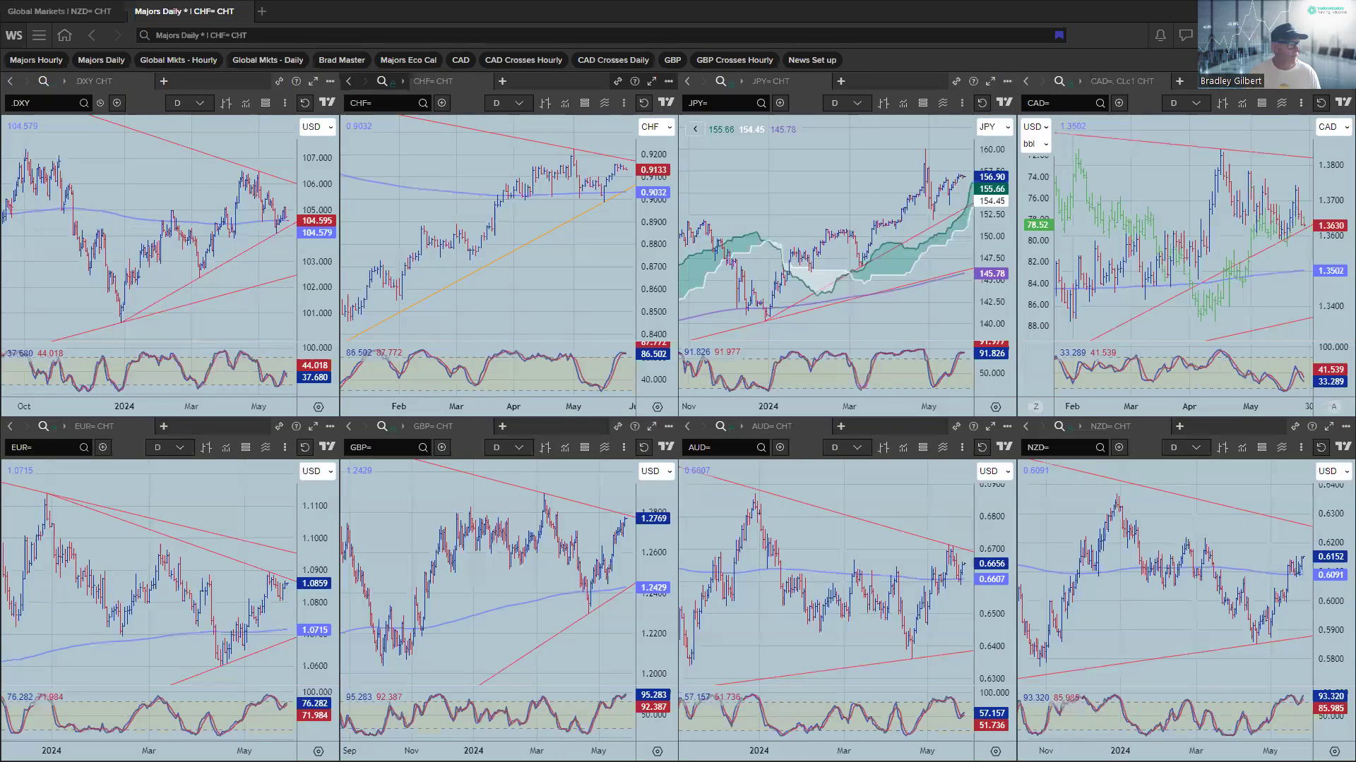
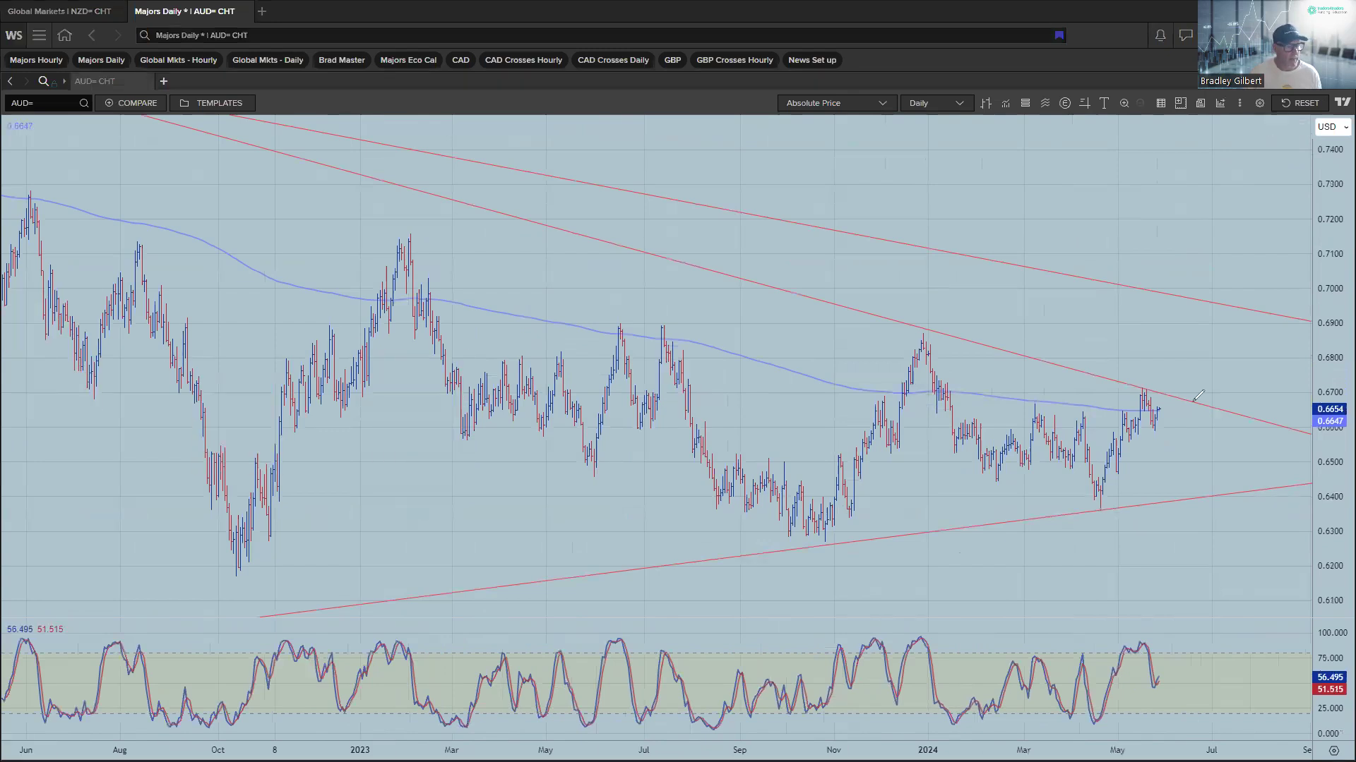
mouse_move(1174, 386)
mouse_down()
mouse_move(1147, 397)
mouse_move(1158, 397)
mouse_up()
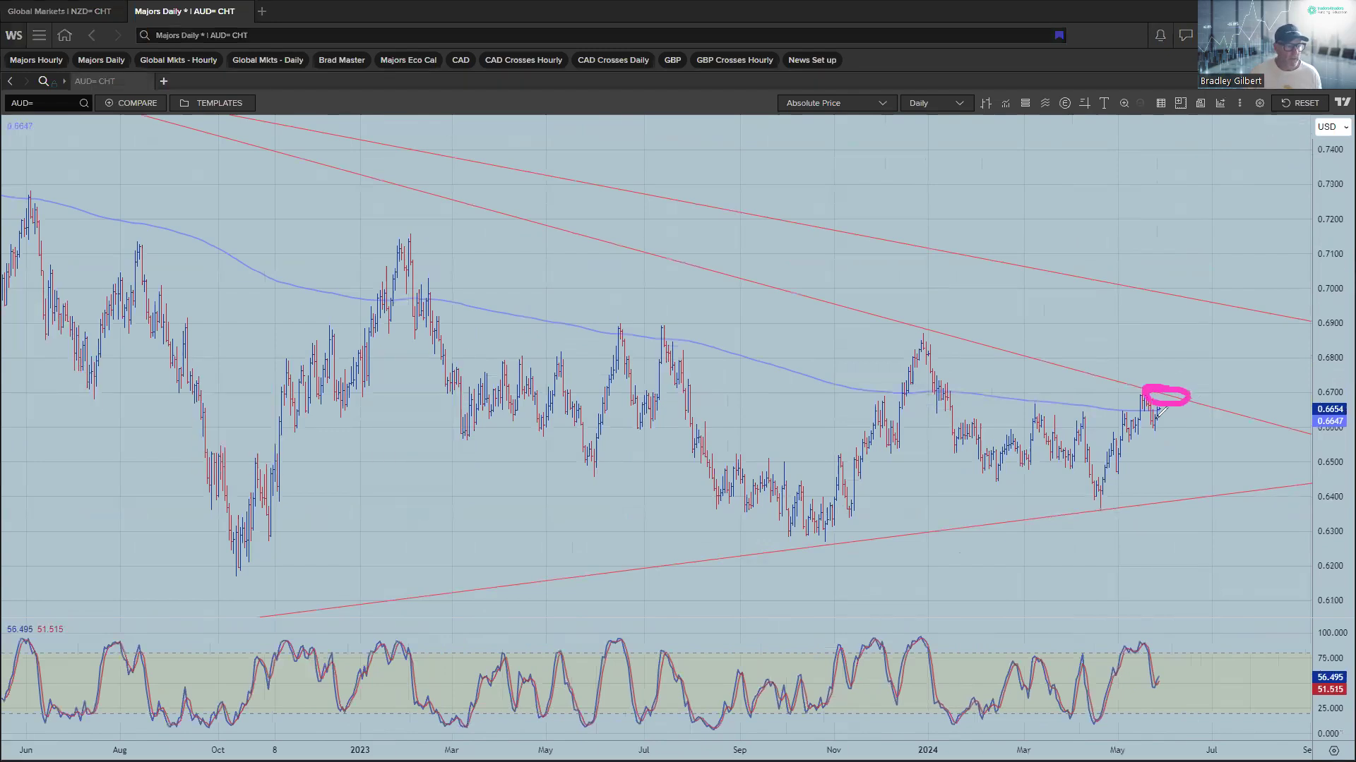
mouse_move(1171, 494)
mouse_down()
mouse_move(1155, 510)
mouse_move(1188, 509)
mouse_up()
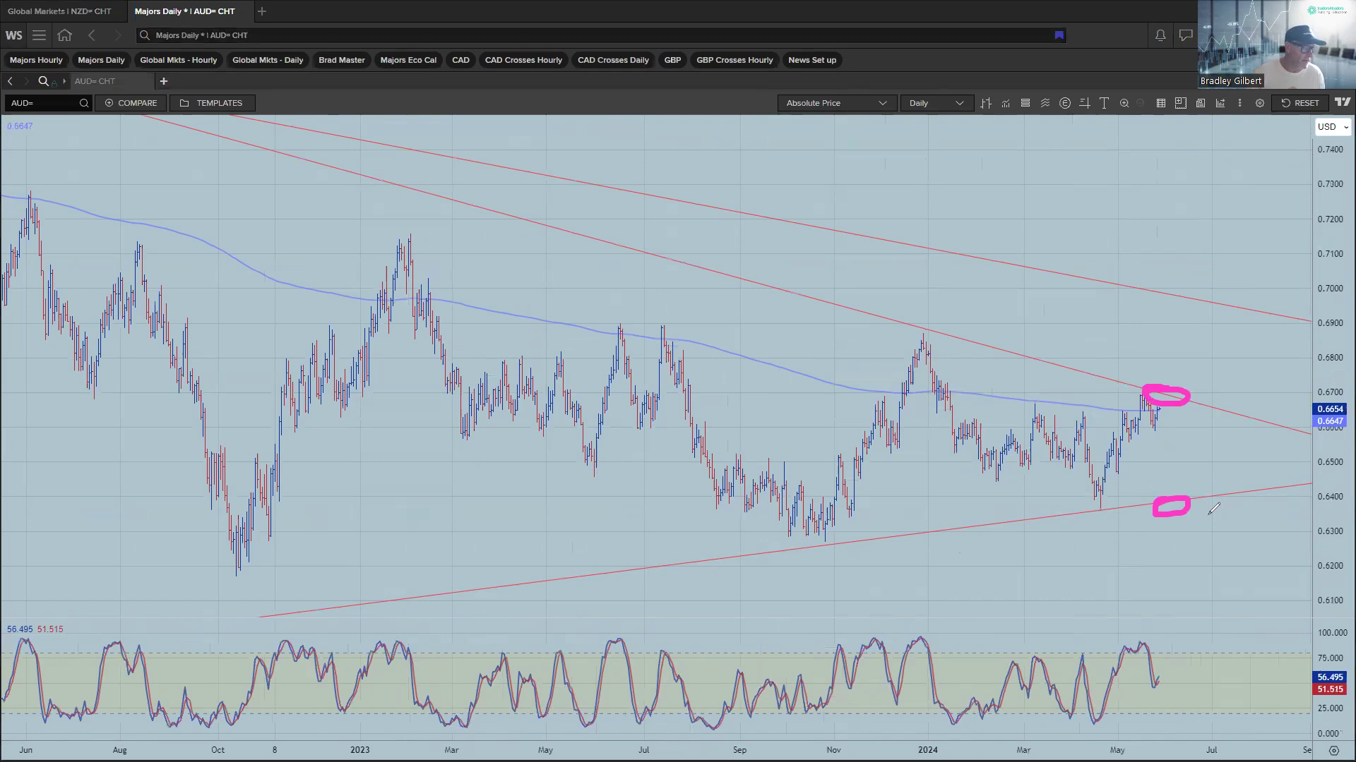
drag(1177, 403, 1175, 502)
drag(1198, 408, 1165, 409)
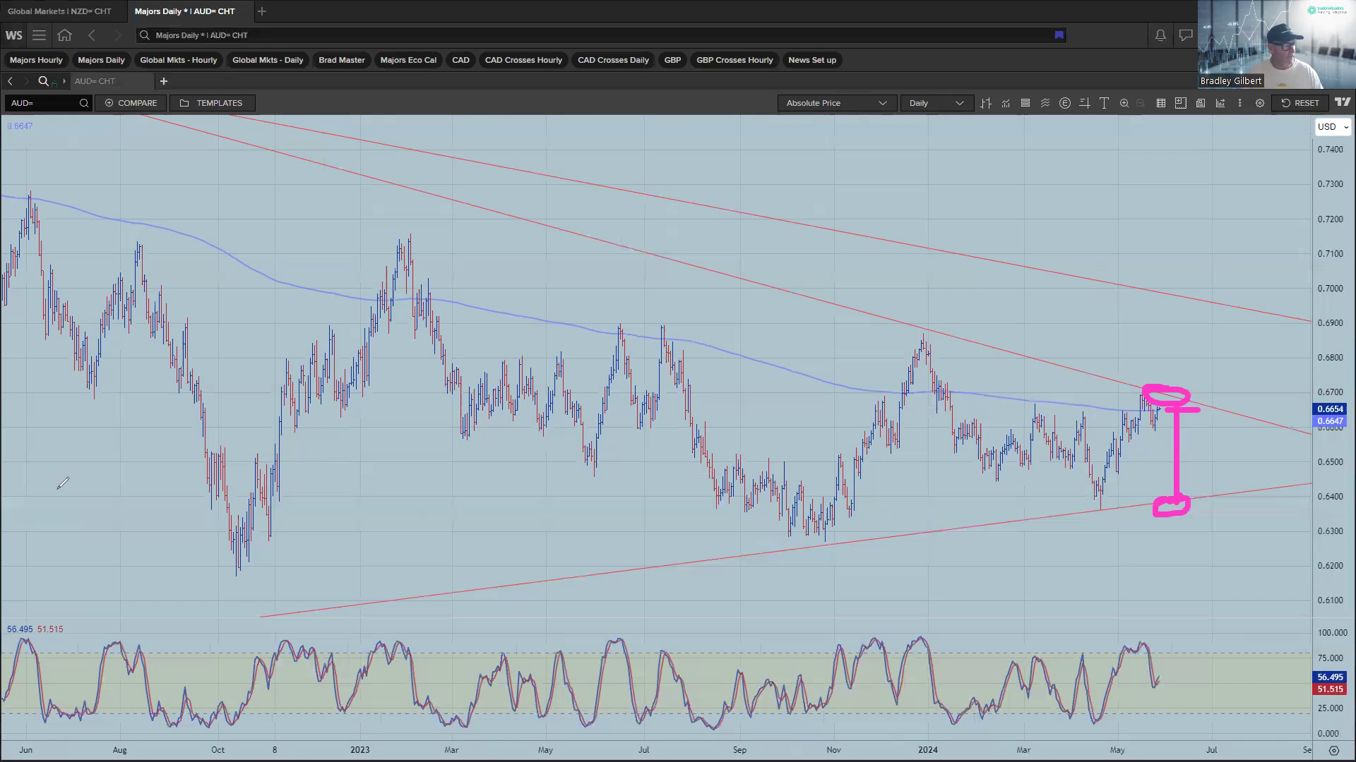
key(e)
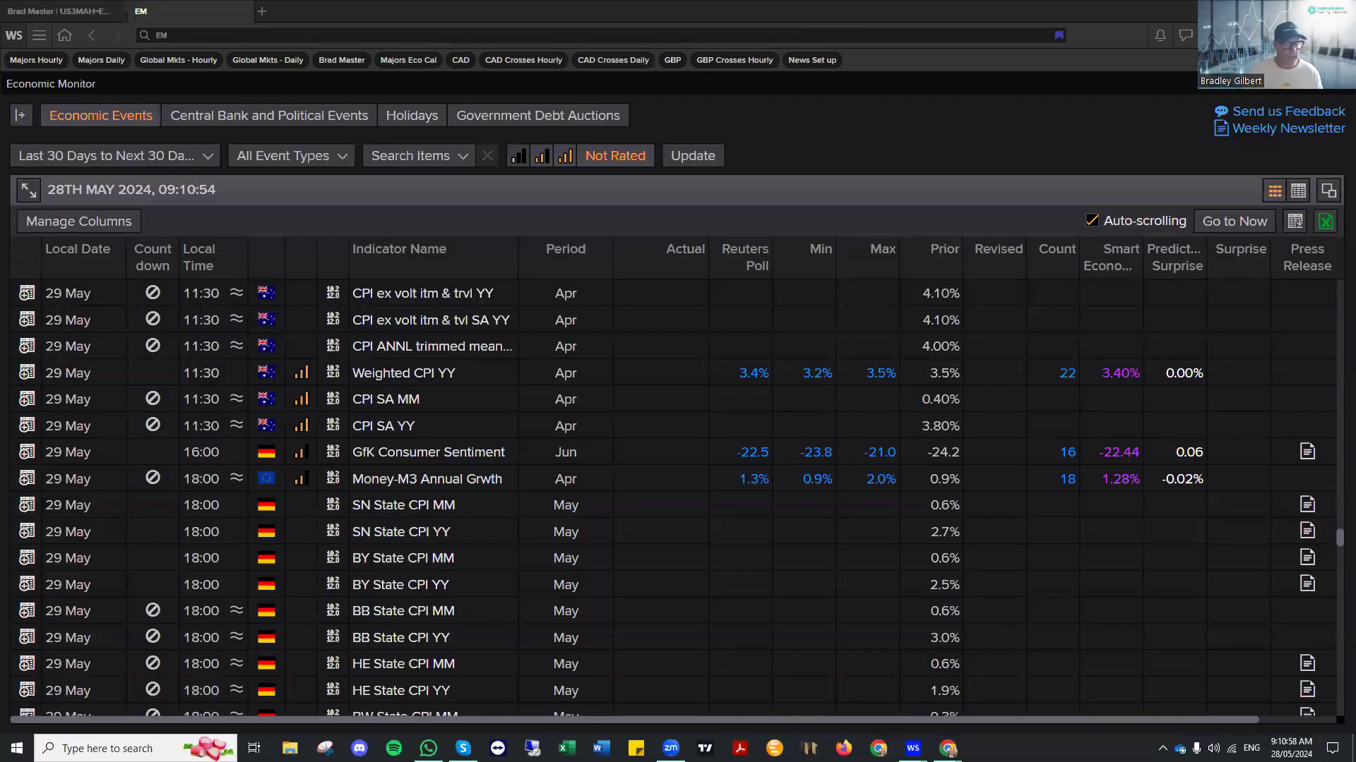
- Box the Australian Weighted CPI YY, CPI SA MM and CPI SA YY rows in the Economic Monitor, add tick marks, and clear the drawing
mouse_move(466, 355)
mouse_down()
mouse_move(258, 353)
mouse_move(252, 439)
mouse_move(497, 434)
mouse_move(494, 357)
mouse_move(478, 358)
mouse_up()
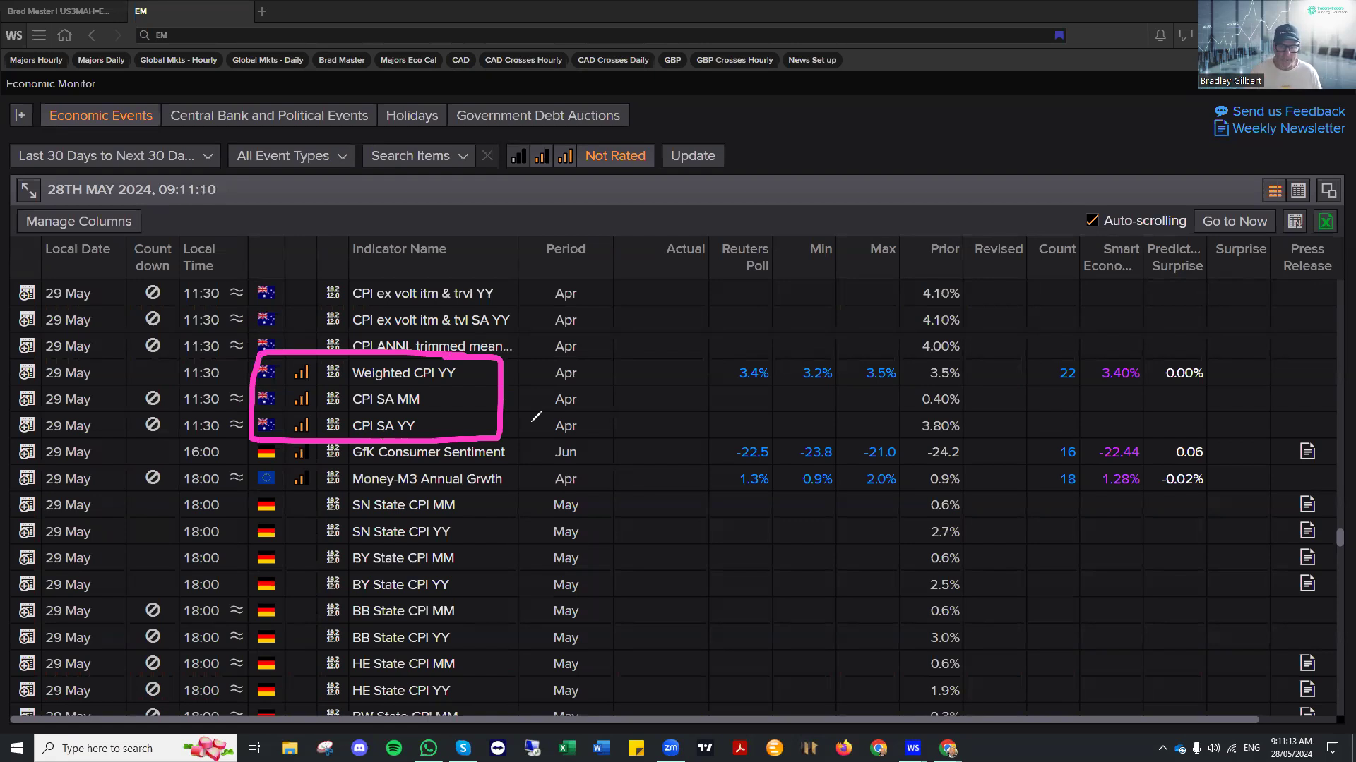
mouse_move(523, 405)
mouse_down()
mouse_move(546, 396)
mouse_move(556, 421)
mouse_move(574, 390)
mouse_up()
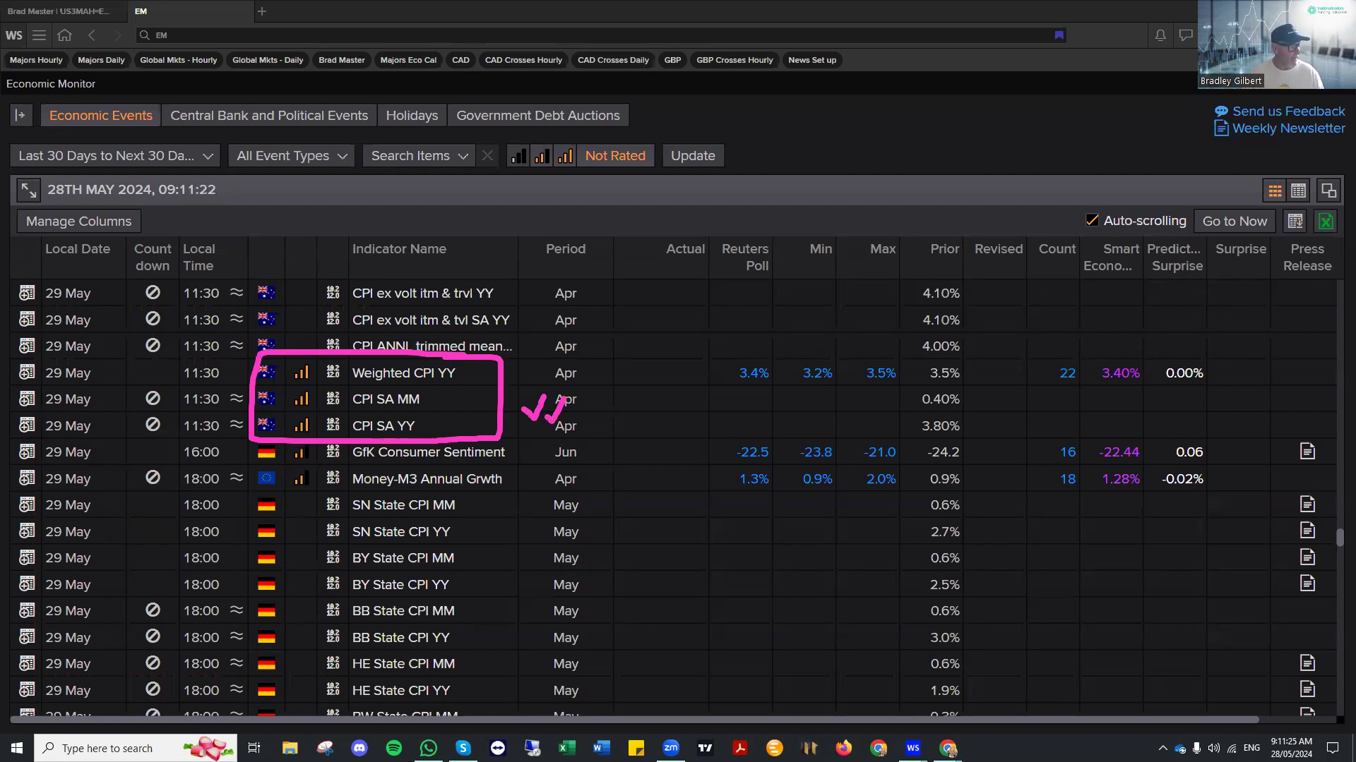
key(Escape)
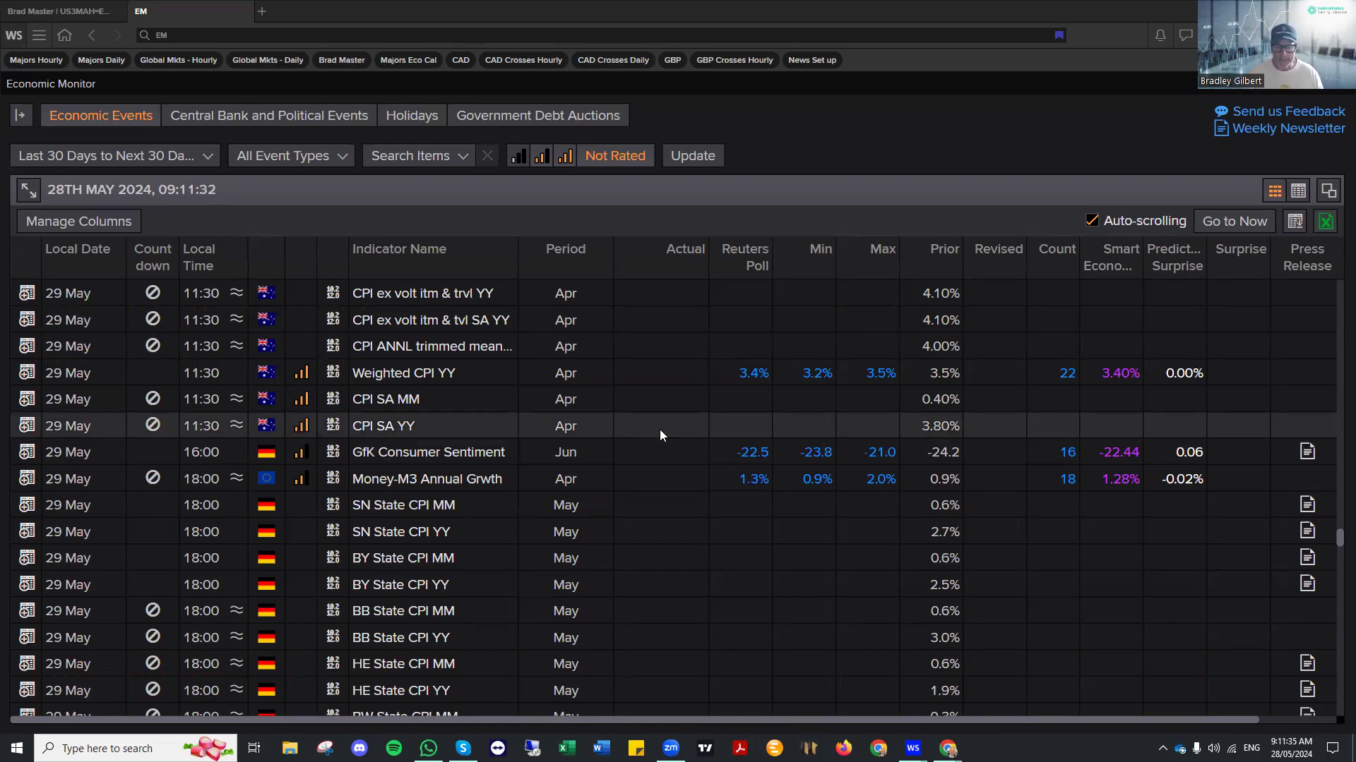
- Browse the 29 May releases down to the German CPI Prelim and HICP Prelim entries
scroll(660, 429, up, 3)
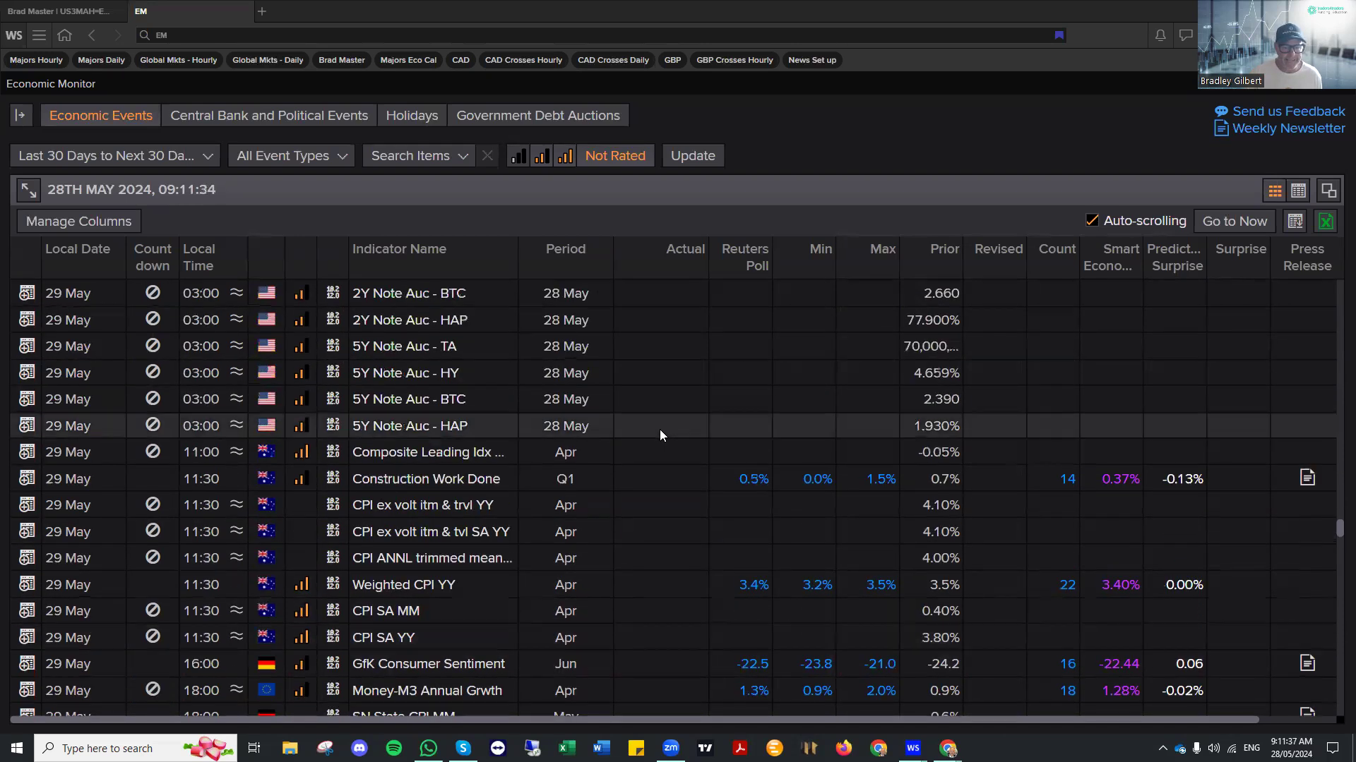
scroll(660, 429, down, 2)
scroll(659, 430, down, 6)
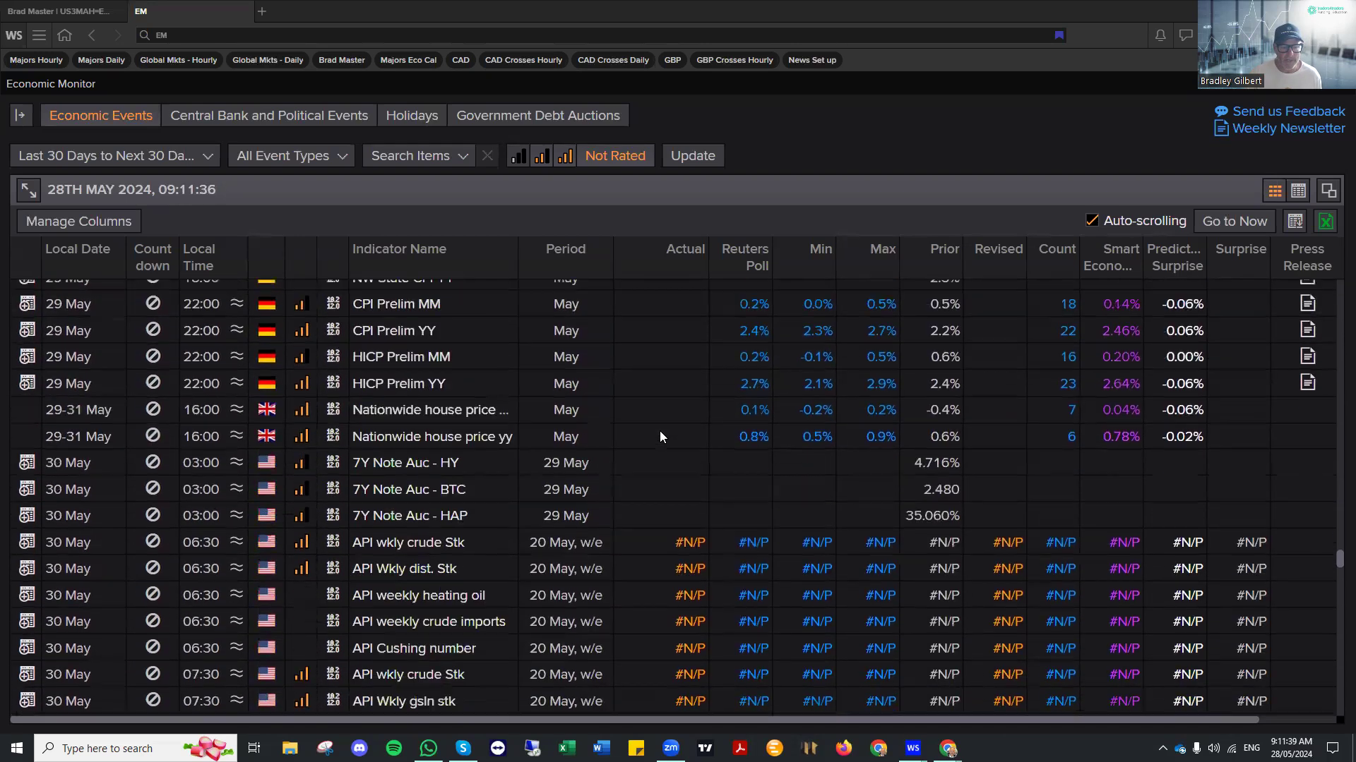
scroll(659, 431, up, 5)
scroll(489, 370, down, 5)
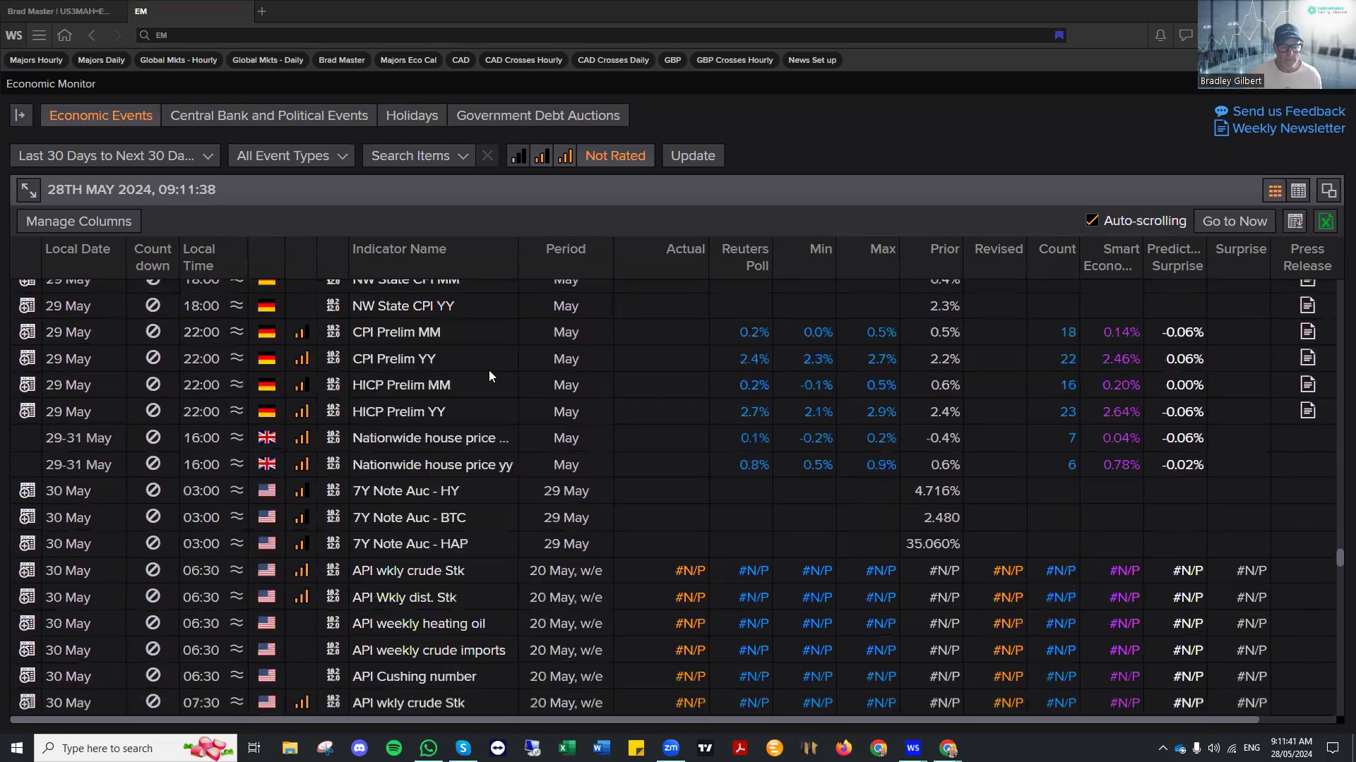
- Examine the 29 May releases between the German CPI and HICP Prelim rows and the Australian CPI rows
scroll(452, 353, up, 2)
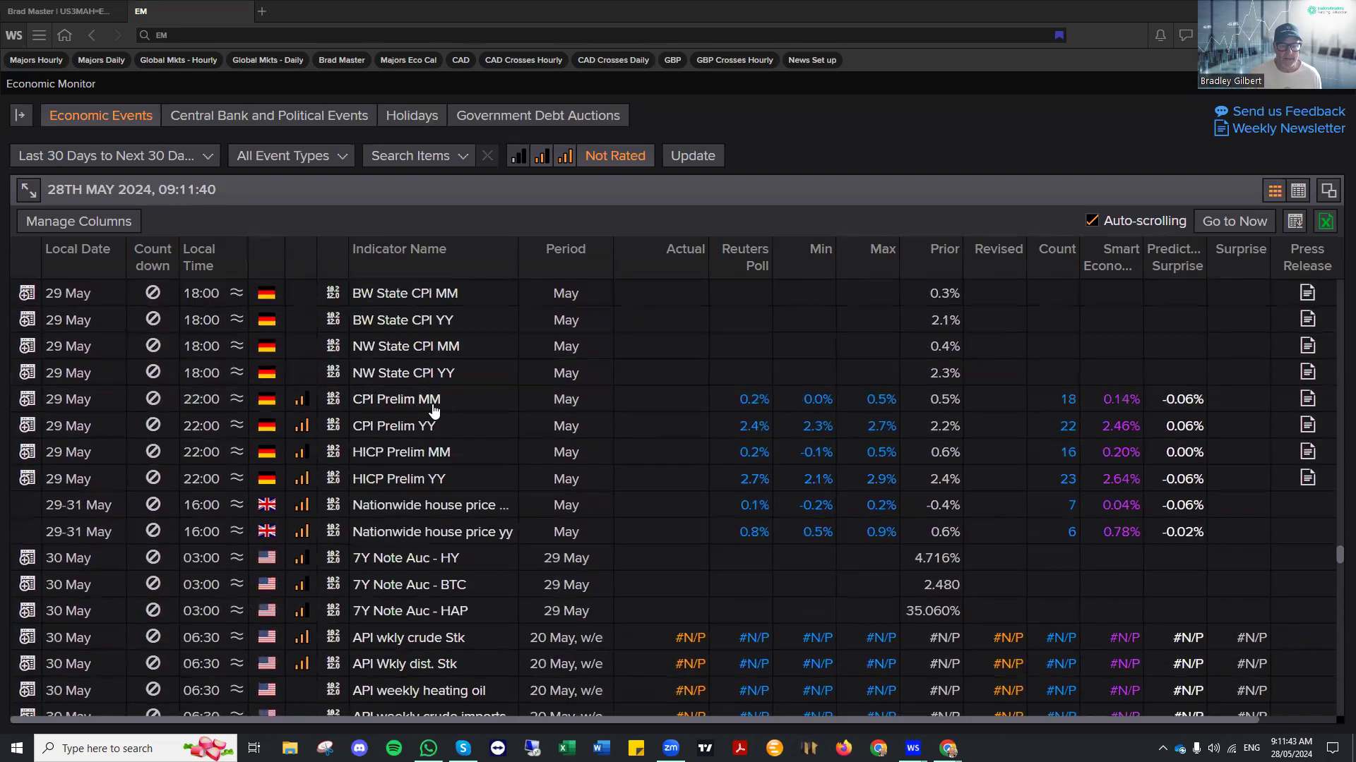
scroll(651, 434, up, 3)
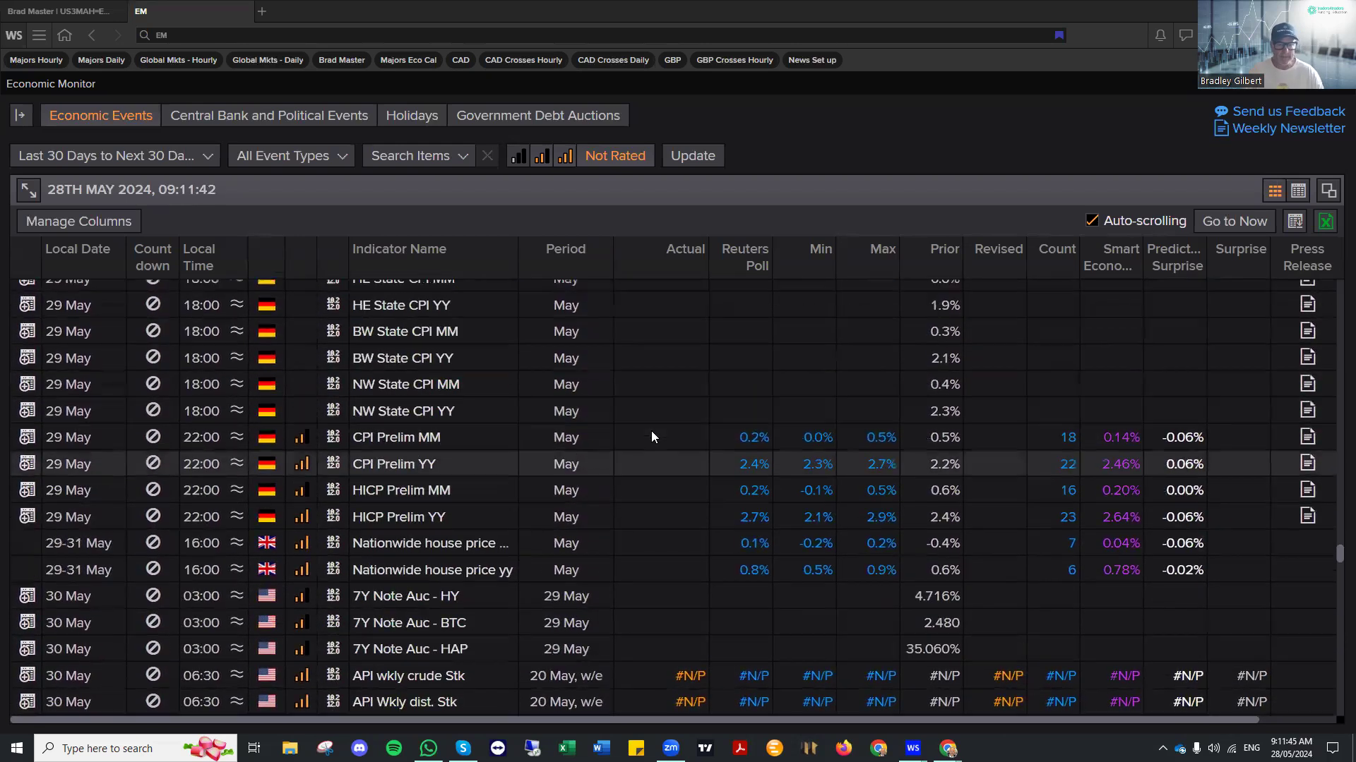
scroll(492, 360, down, 3)
scroll(494, 369, up, 3)
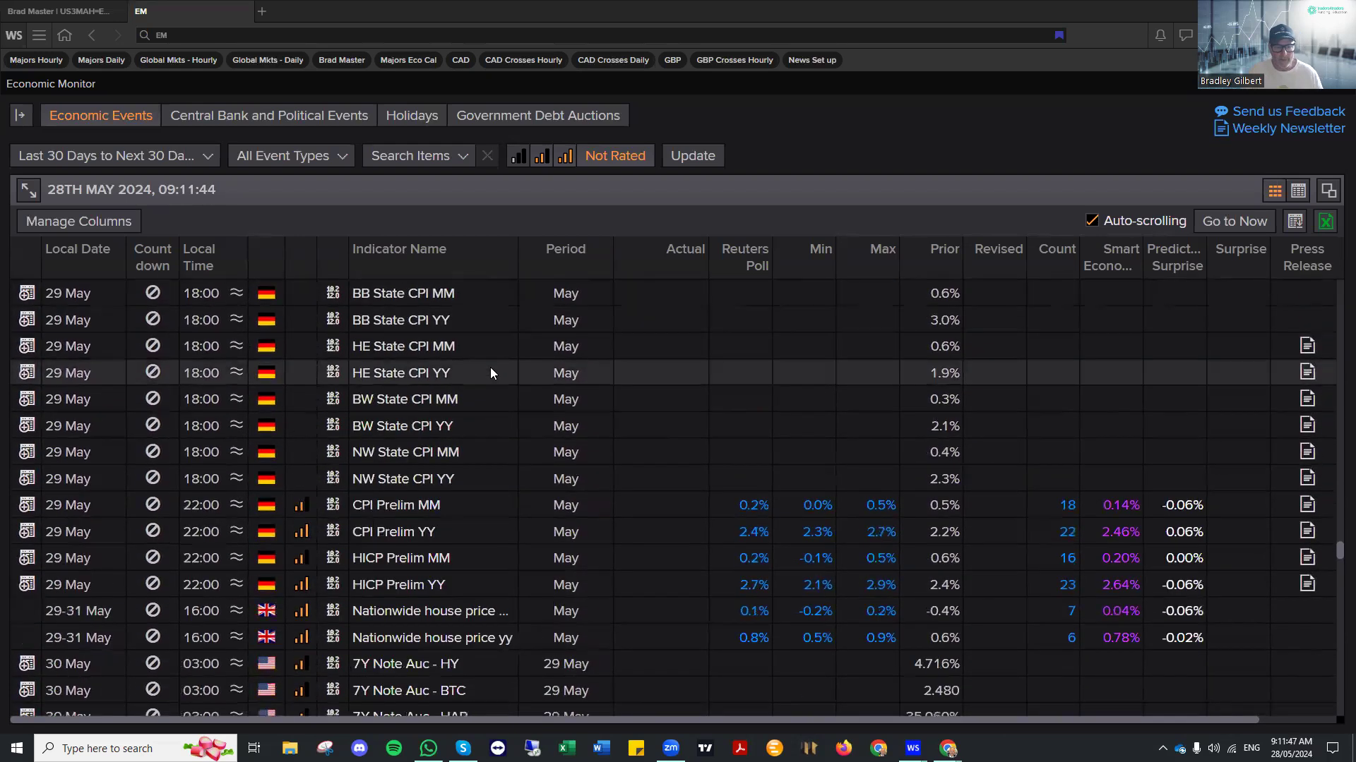
scroll(612, 399, down, 3)
scroll(612, 396, down, 2)
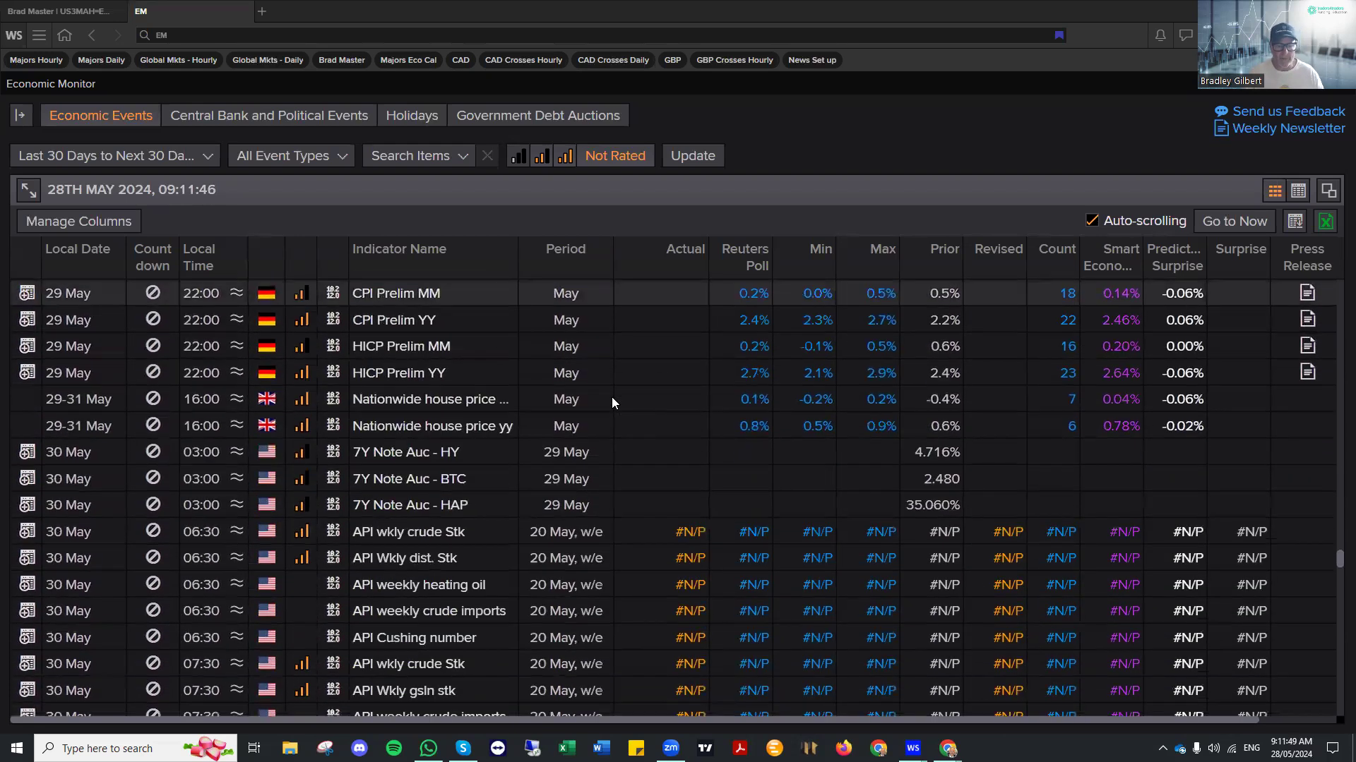
scroll(612, 397, up, 4)
scroll(611, 397, up, 5)
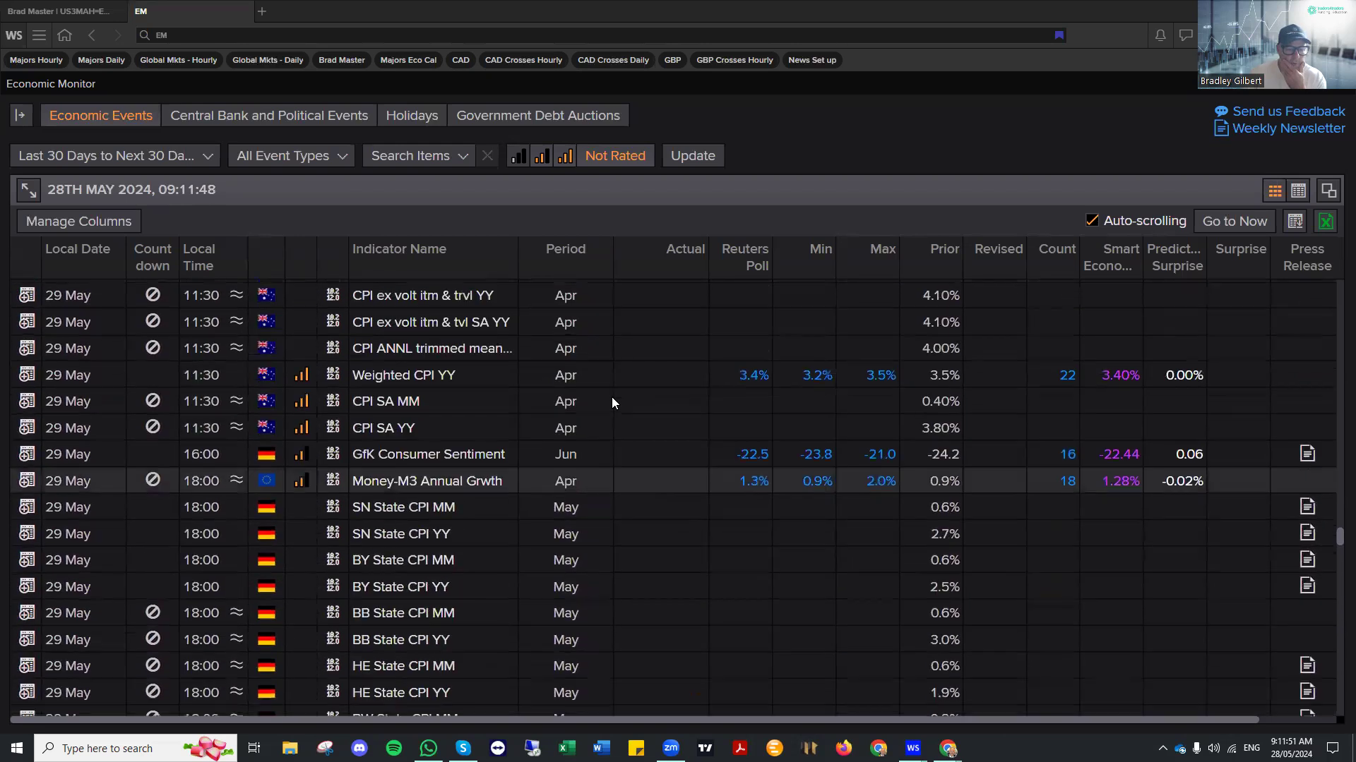
- Circle the Australian Weighted CPI YY Reuters Poll figure, underline its Min and Max, and draw an arrow pointing to the Max
scroll(611, 397, down, 1)
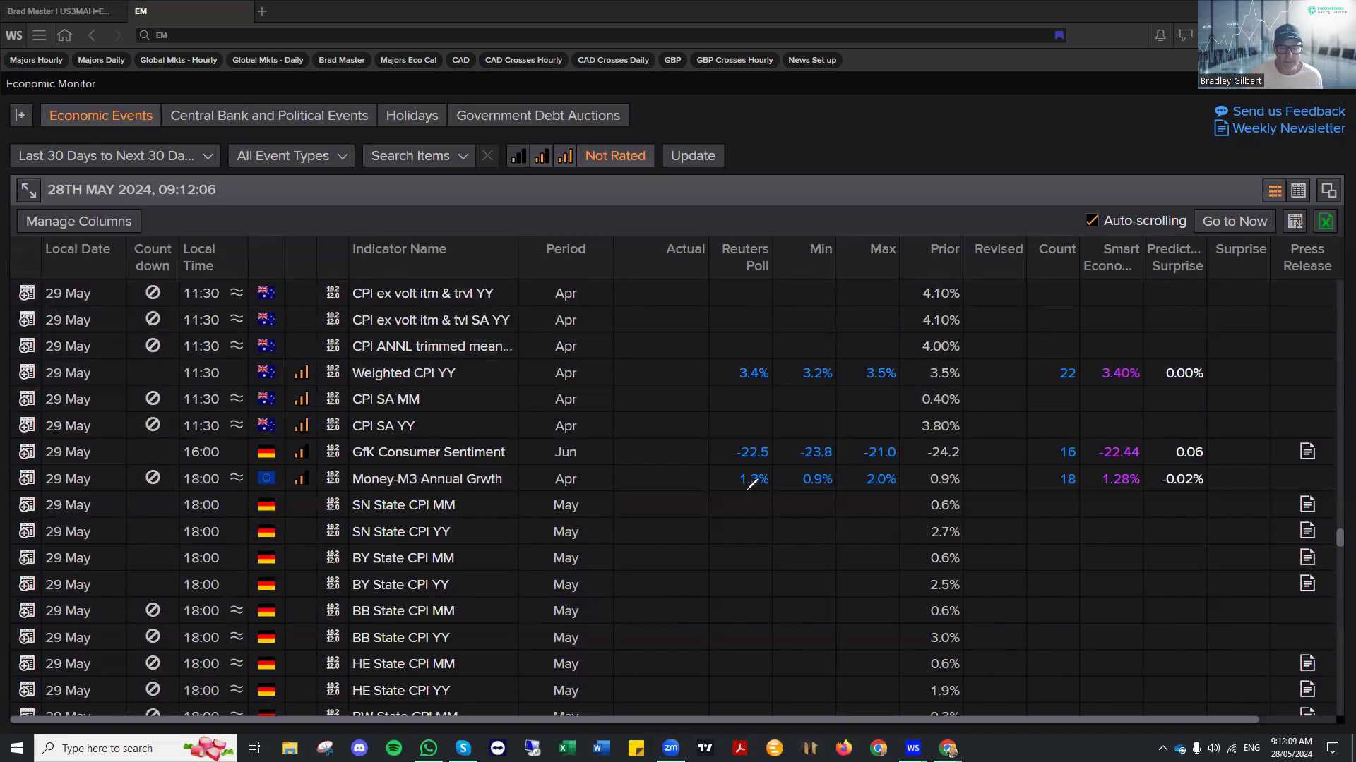
mouse_move(760, 356)
mouse_down()
mouse_move(728, 380)
mouse_move(775, 379)
mouse_move(773, 349)
mouse_move(761, 353)
mouse_move(898, 384)
mouse_up()
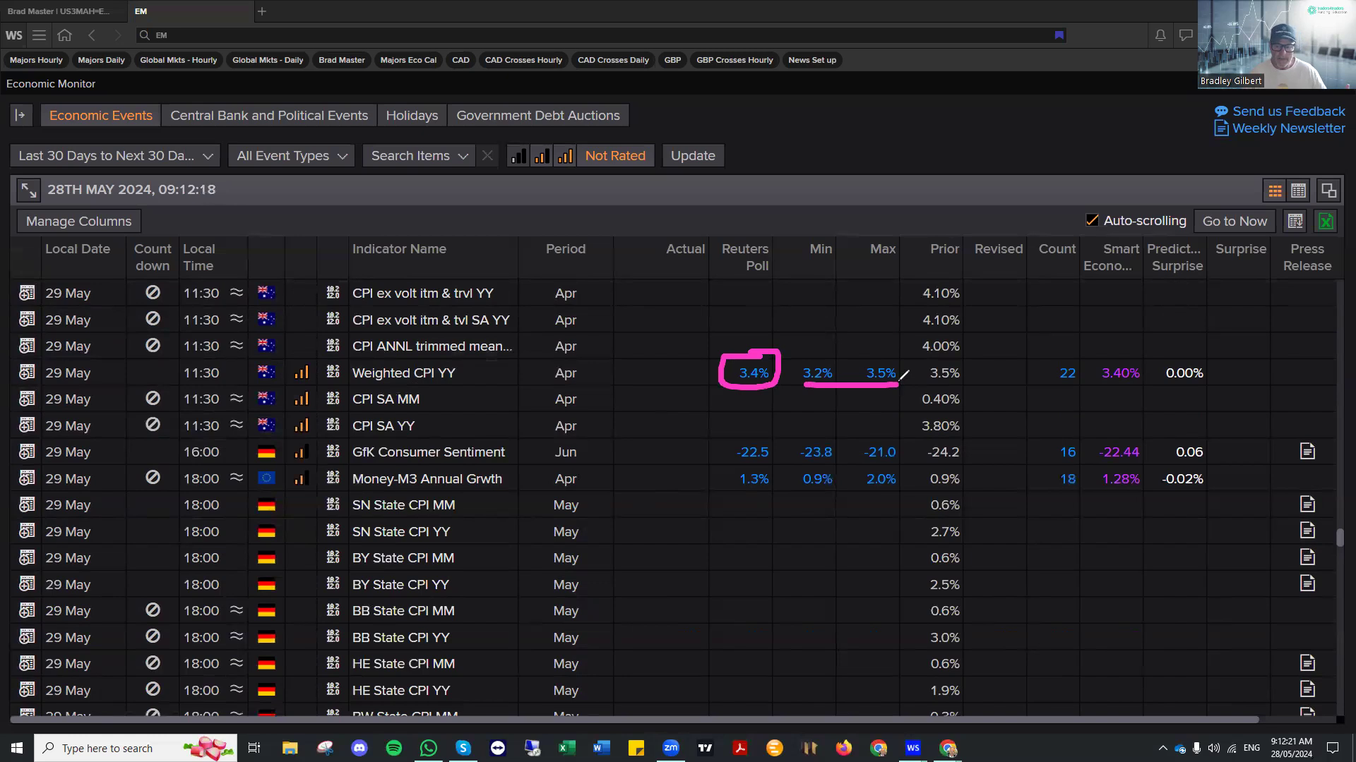
mouse_move(893, 302)
mouse_down()
mouse_move(883, 350)
mouse_move(895, 327)
mouse_up()
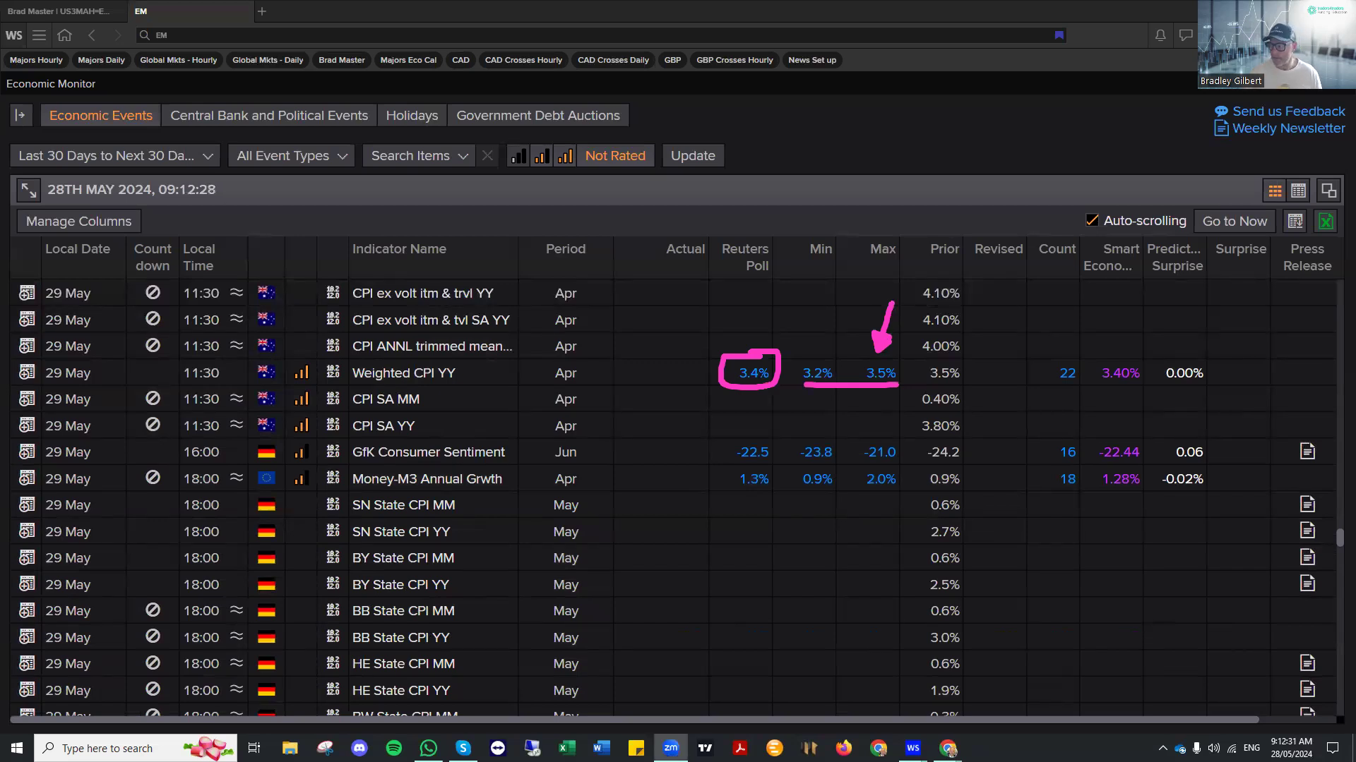
- On the daily AUD chart, circle the recent high, draw arrows for an upward breakout and the upper trendline, and clear the marks
click(949, 752)
mouse_move(1168, 381)
mouse_down()
mouse_move(1148, 397)
mouse_move(1175, 396)
mouse_move(1145, 392)
mouse_up()
mouse_move(1075, 438)
mouse_down()
mouse_move(1141, 344)
mouse_move(1150, 351)
mouse_up()
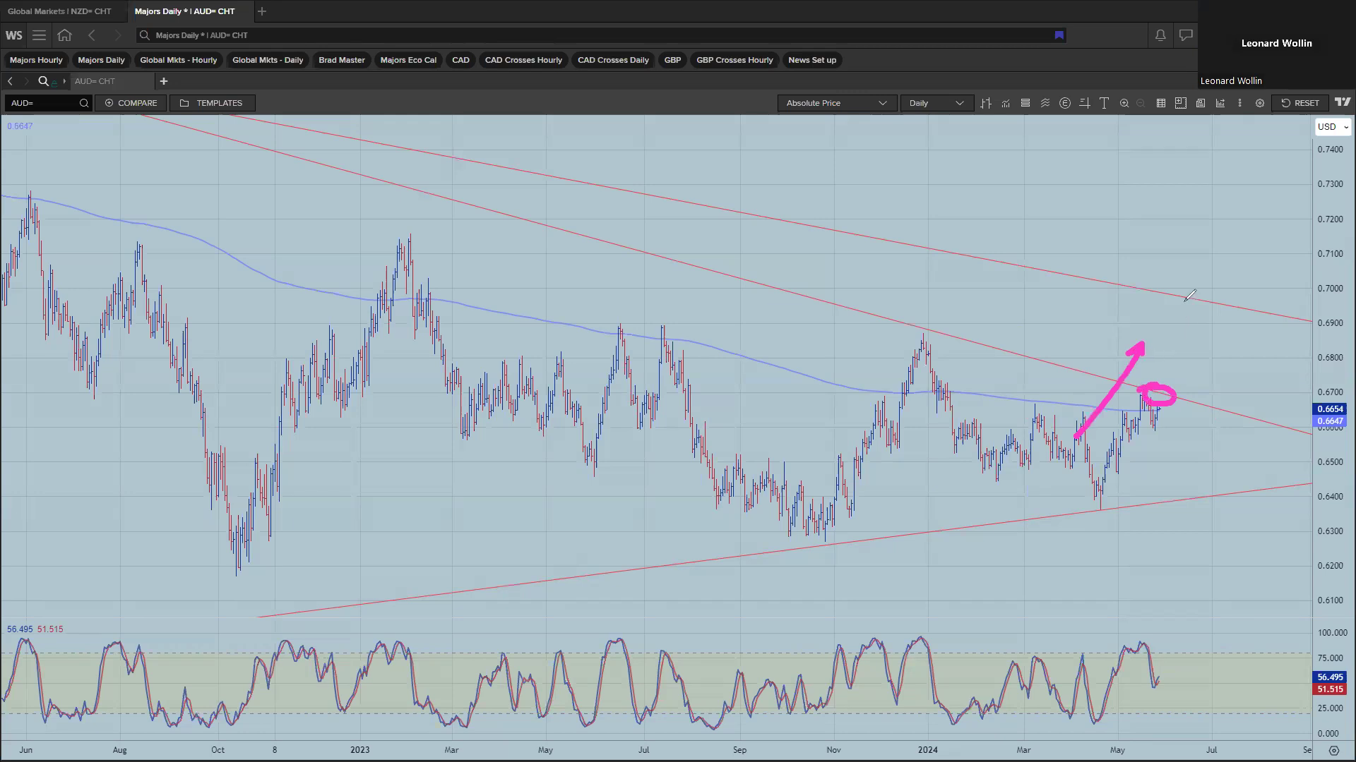
mouse_move(1189, 251)
mouse_down()
mouse_move(1176, 277)
mouse_move(1200, 277)
mouse_up()
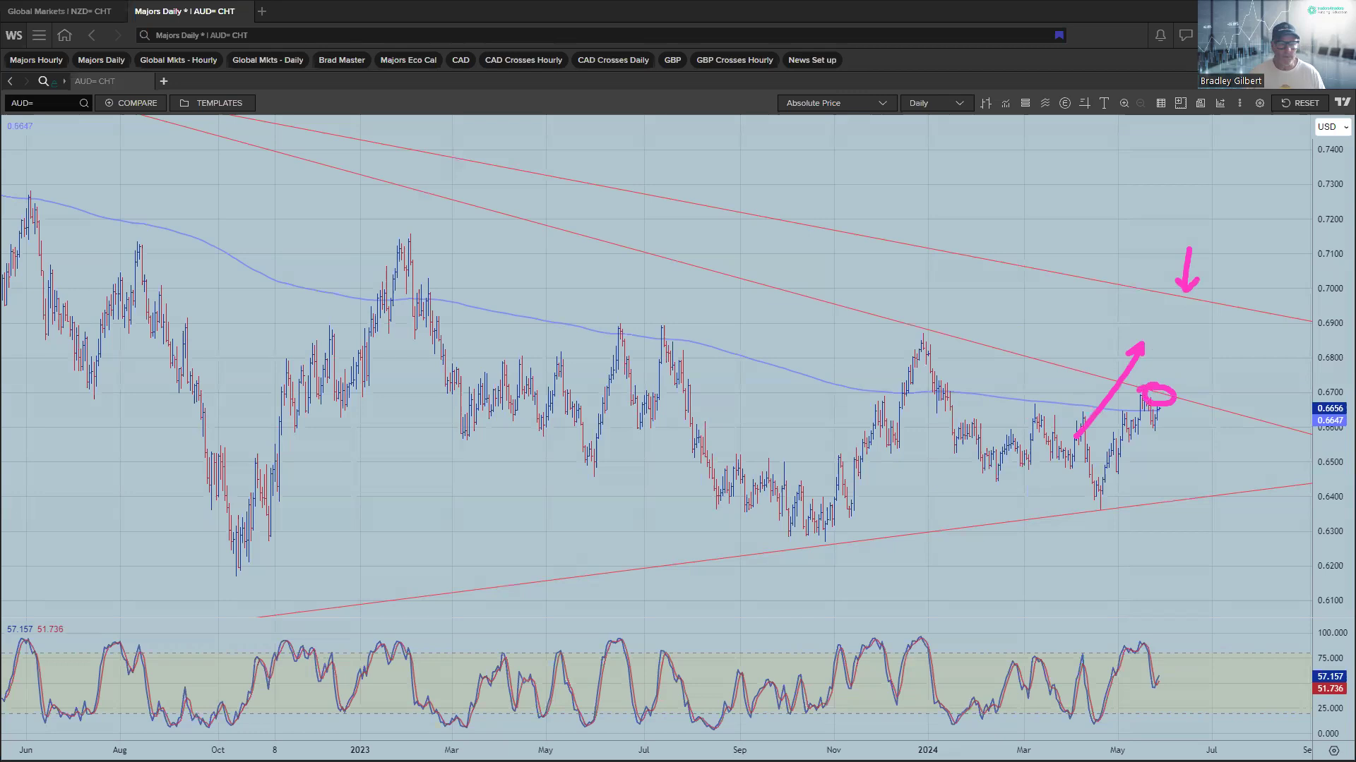
key(Escape)
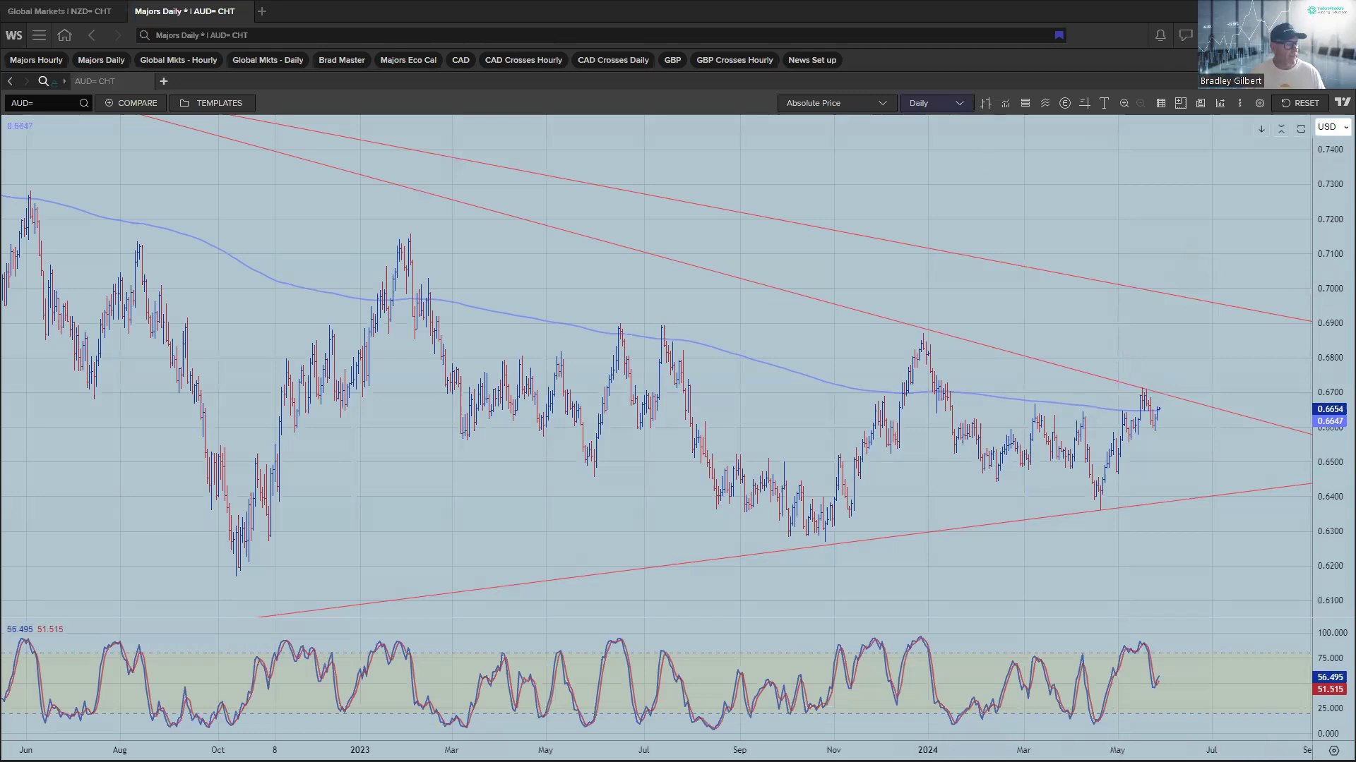
- Return the daily AUD chart to the grid and enlarge the hourly AUD chart in Global Markets, showing price history back to April
click(1328, 81)
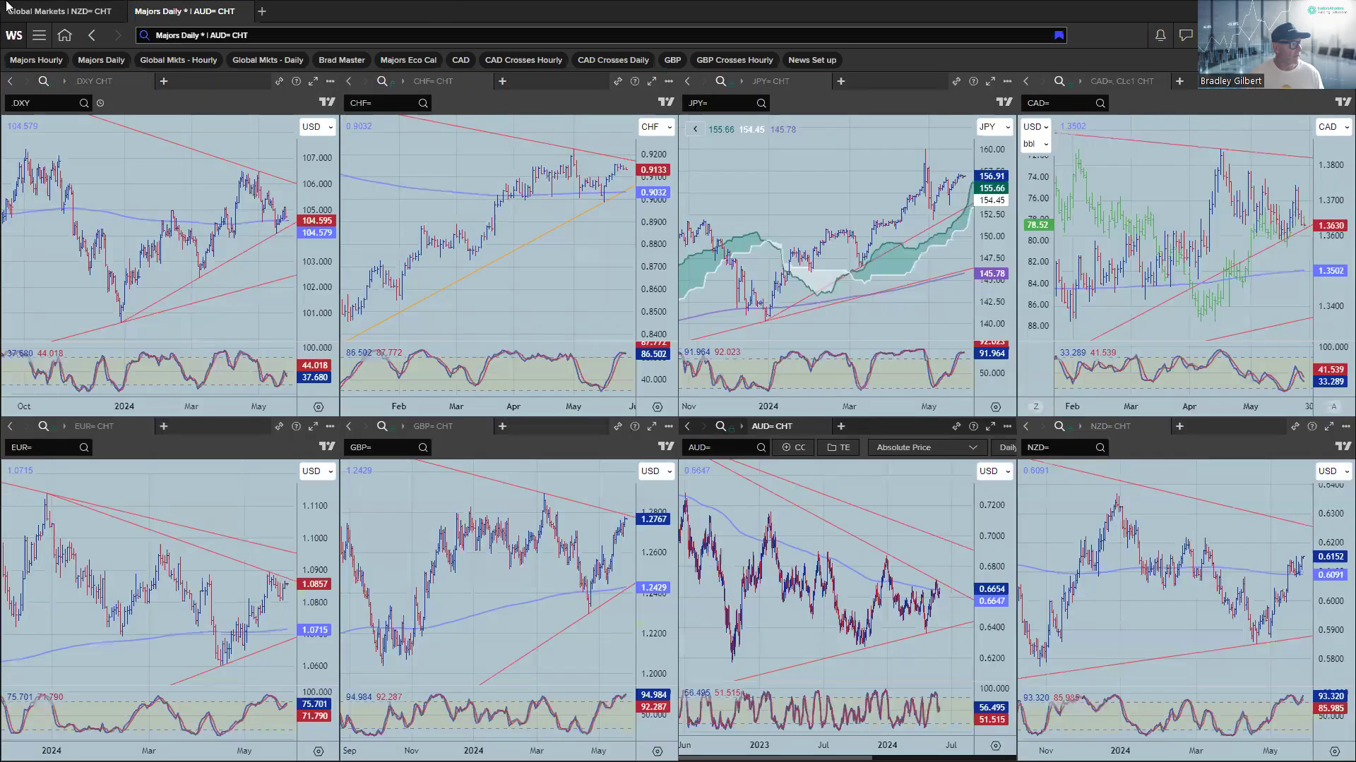
click(59, 14)
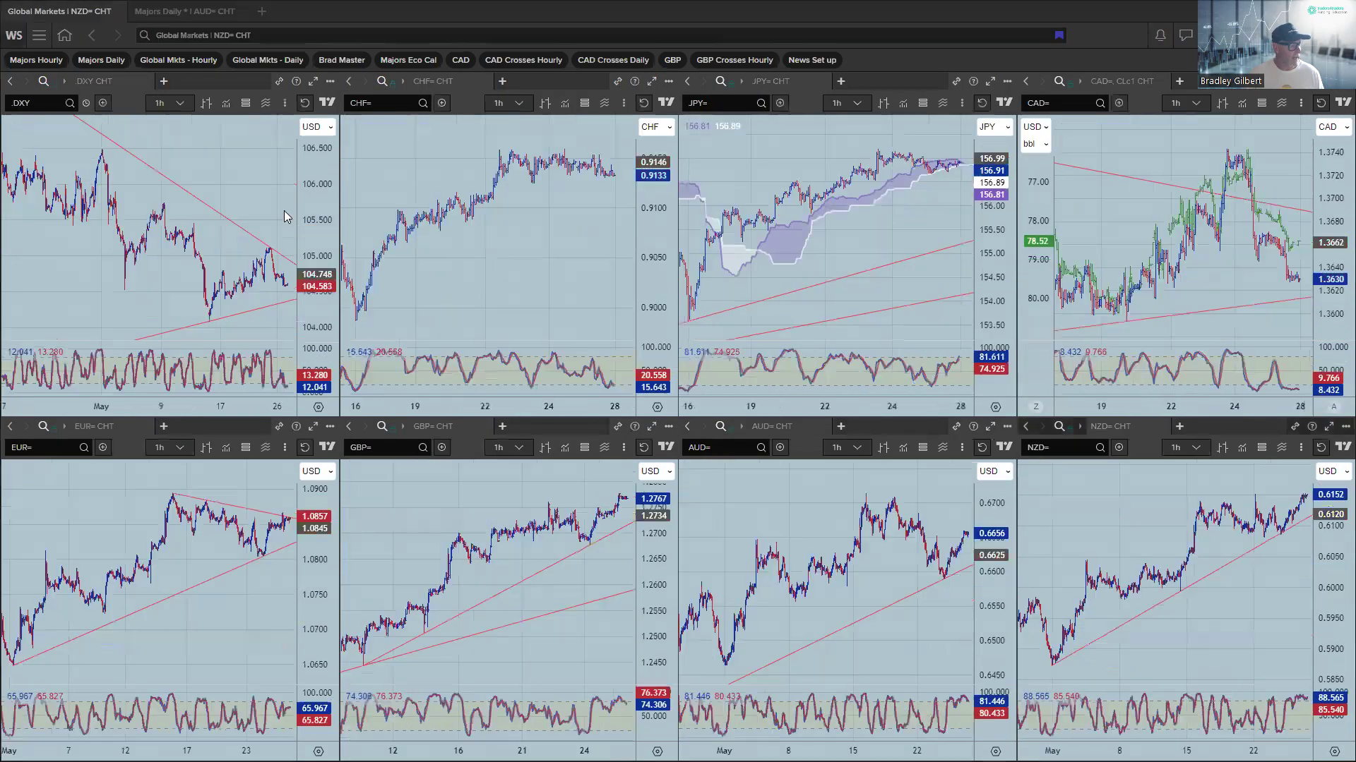
click(991, 427)
scroll(765, 394, down, 5)
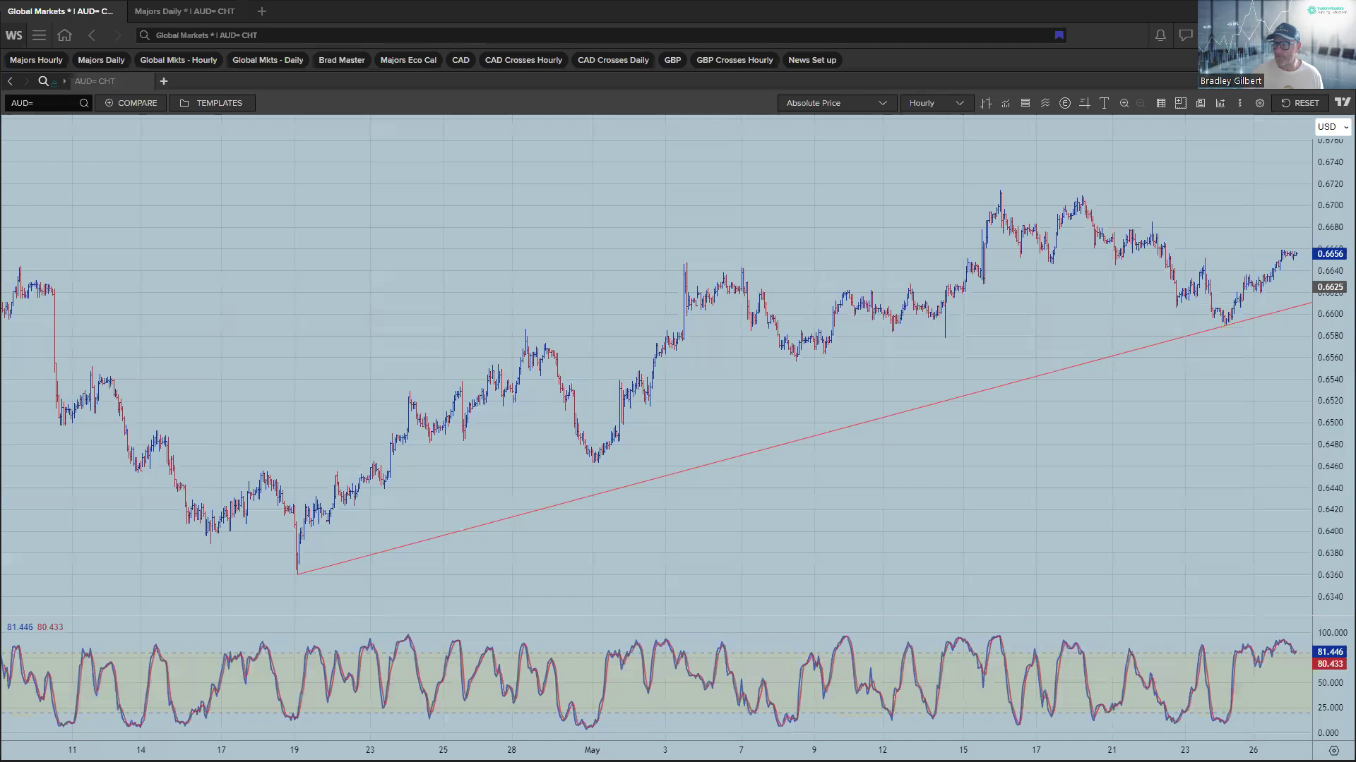
- In the Economic Monitor, circle the Australian Retail Sales MM Final row, box its Reuters Poll figure and underline its Min and Max
click(949, 749)
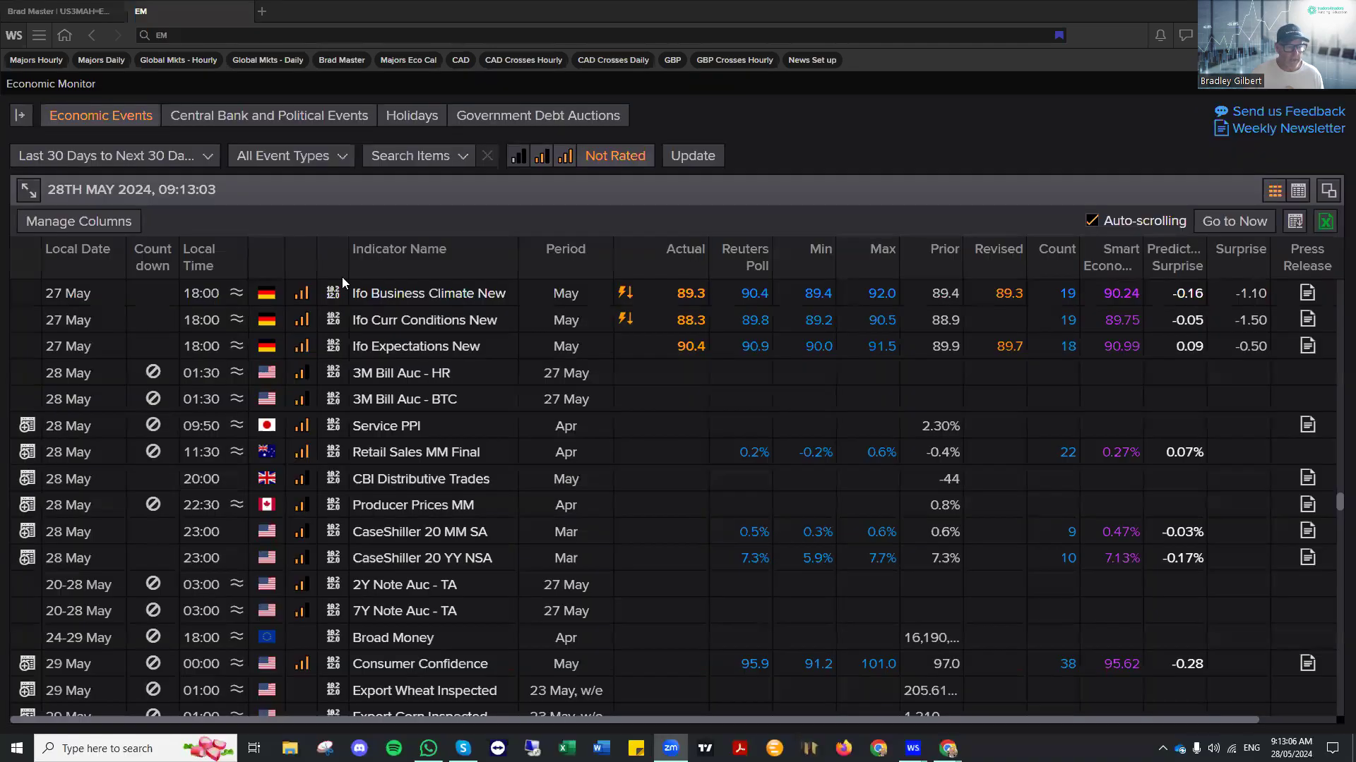
mouse_move(426, 434)
mouse_down()
mouse_move(231, 444)
mouse_move(221, 456)
mouse_up()
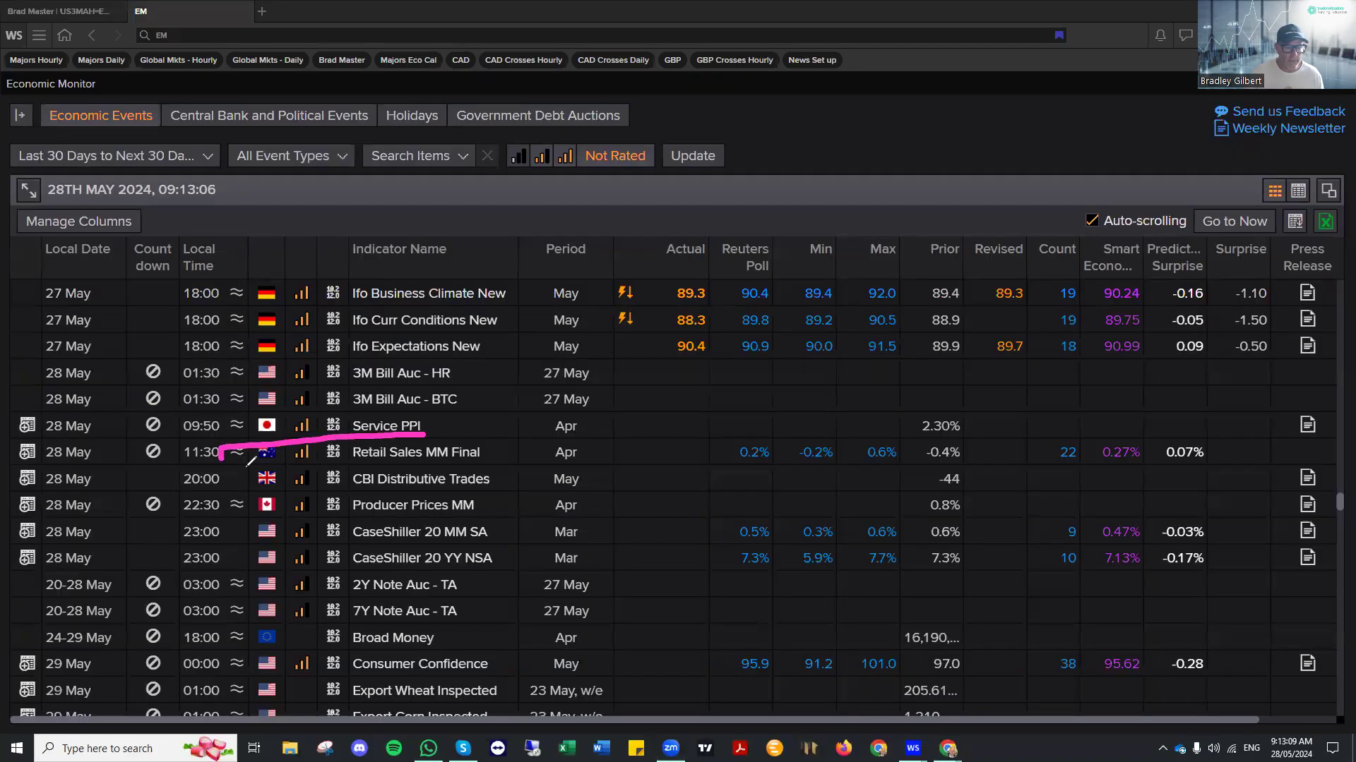
drag(361, 458, 340, 428)
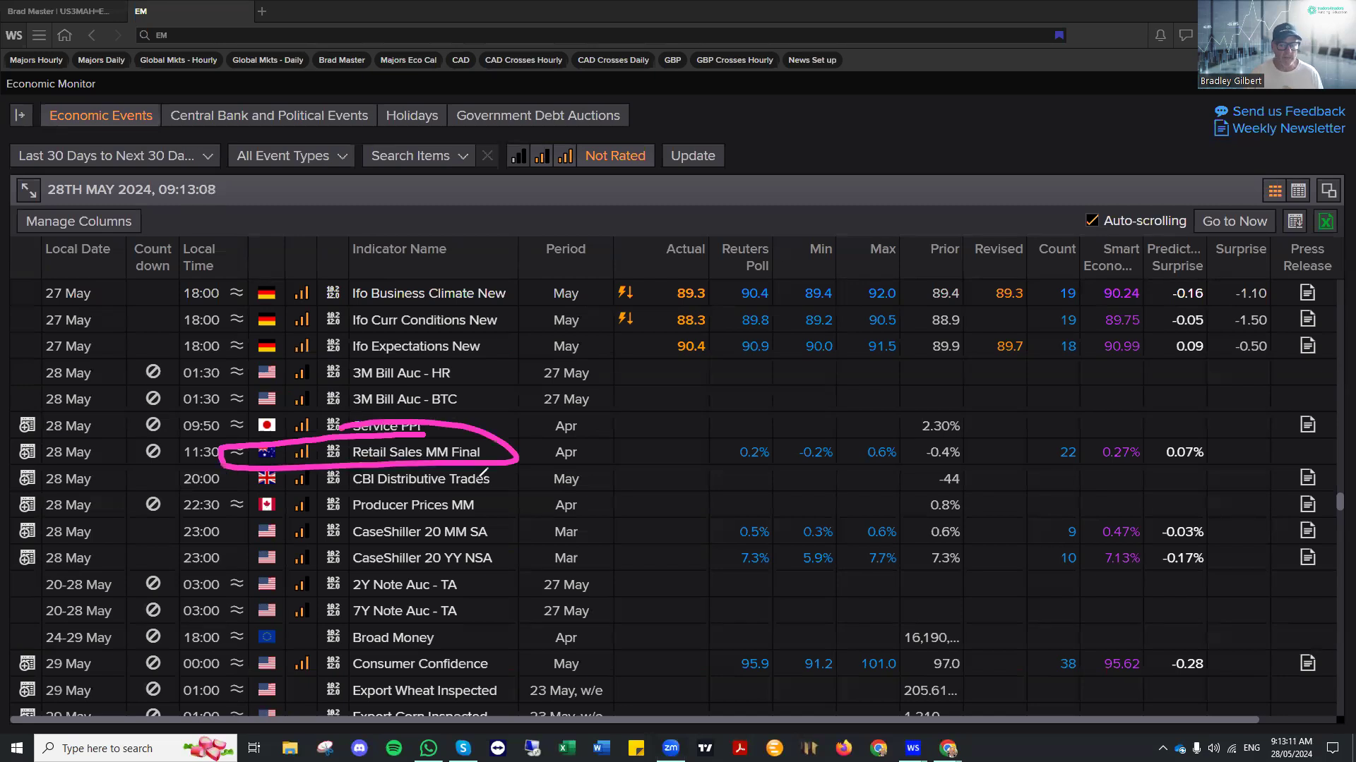
mouse_move(731, 465)
mouse_down()
mouse_move(773, 460)
mouse_move(745, 432)
mouse_move(718, 459)
mouse_move(743, 462)
mouse_up()
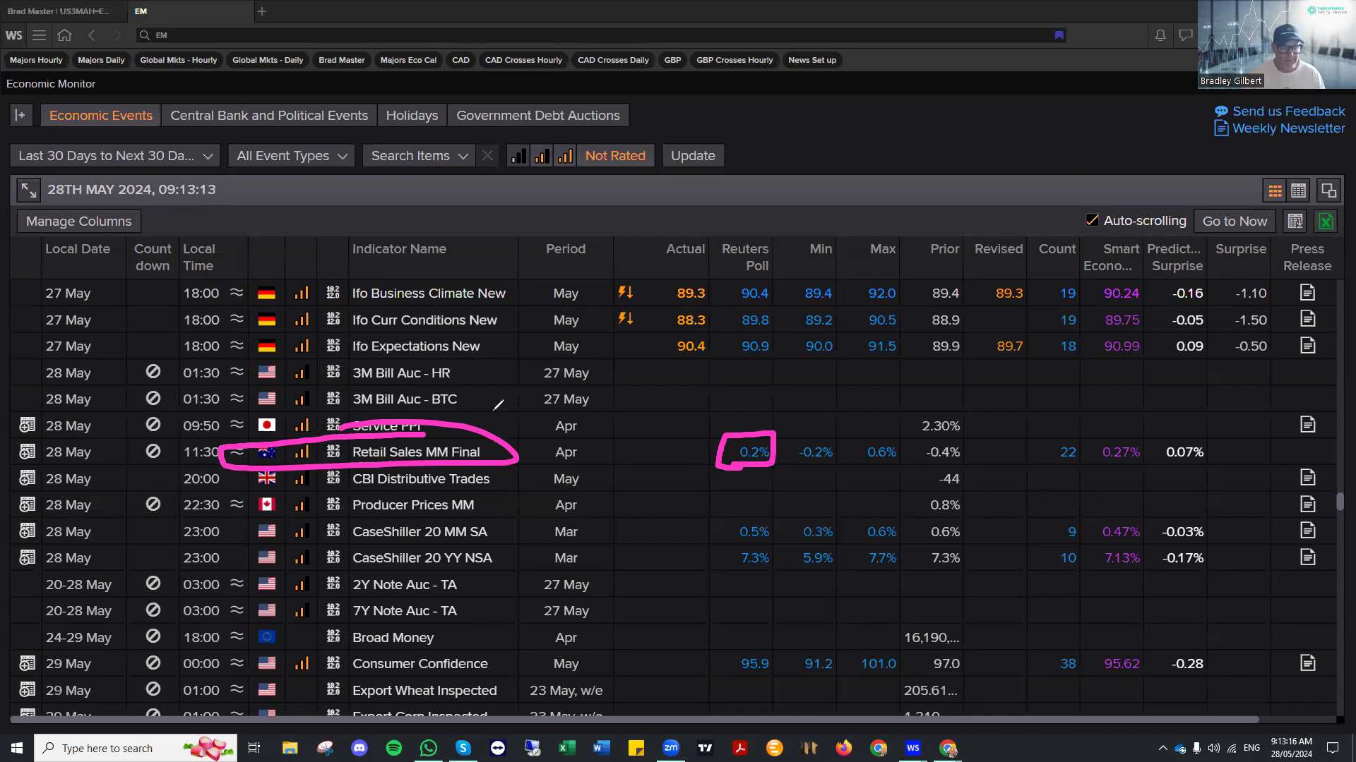
mouse_move(472, 429)
mouse_down()
mouse_move(238, 434)
mouse_move(237, 462)
mouse_move(438, 467)
mouse_move(477, 429)
mouse_up()
mouse_move(734, 455)
mouse_down()
mouse_move(749, 472)
mouse_move(777, 452)
mouse_move(720, 442)
mouse_move(717, 463)
mouse_up()
drag(810, 473, 898, 473)
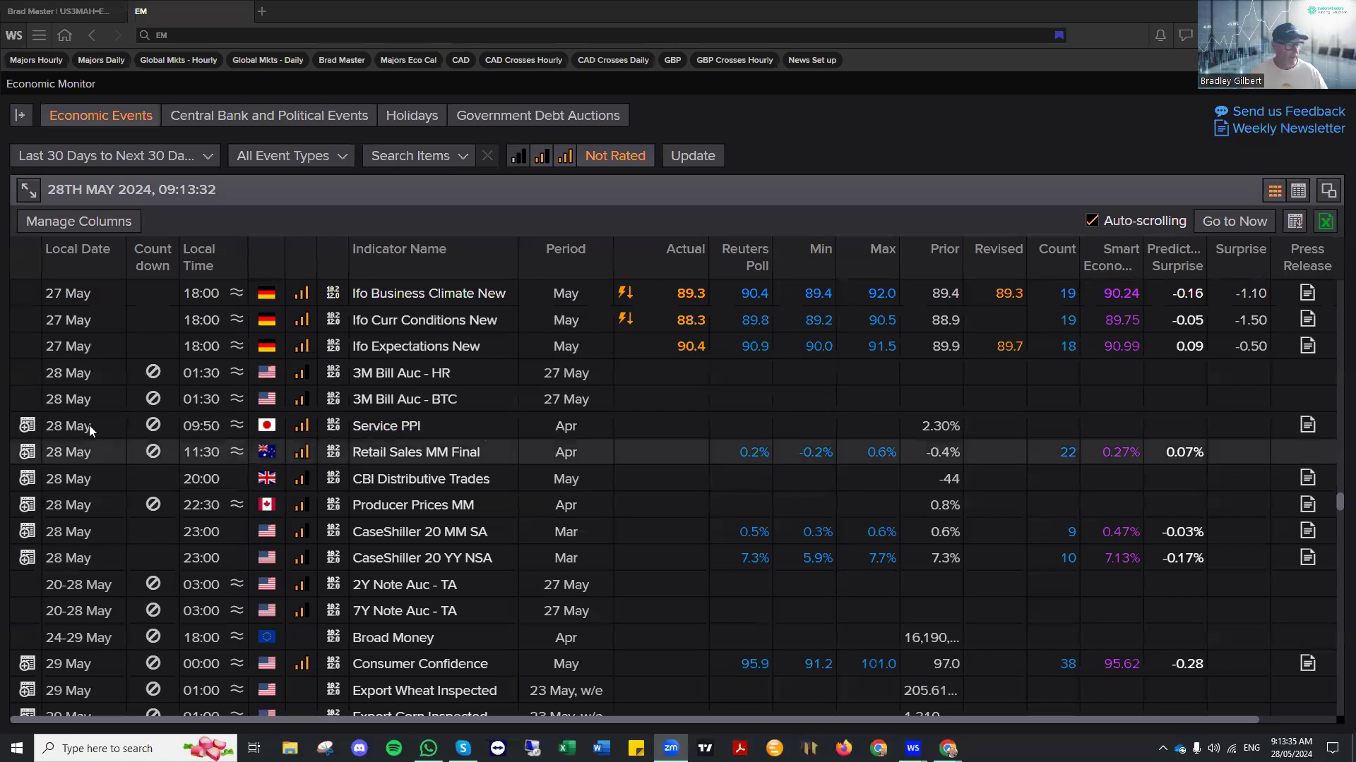
- Draw a red ray on the hourly AUD chart from the 16 May high at 0.6714 through the 20 May high at 0.6709
key(alt+Tab)
drag(1008, 432, 898, 441)
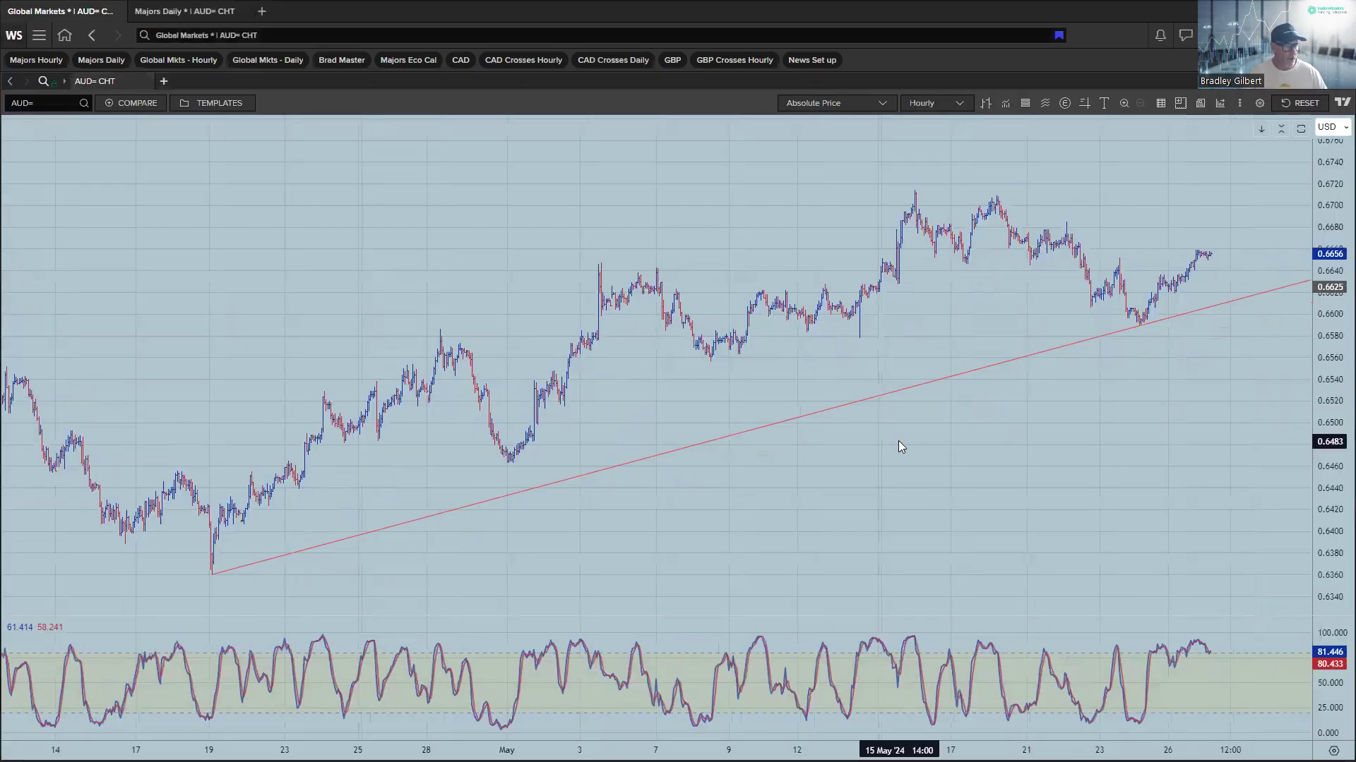
click(1045, 103)
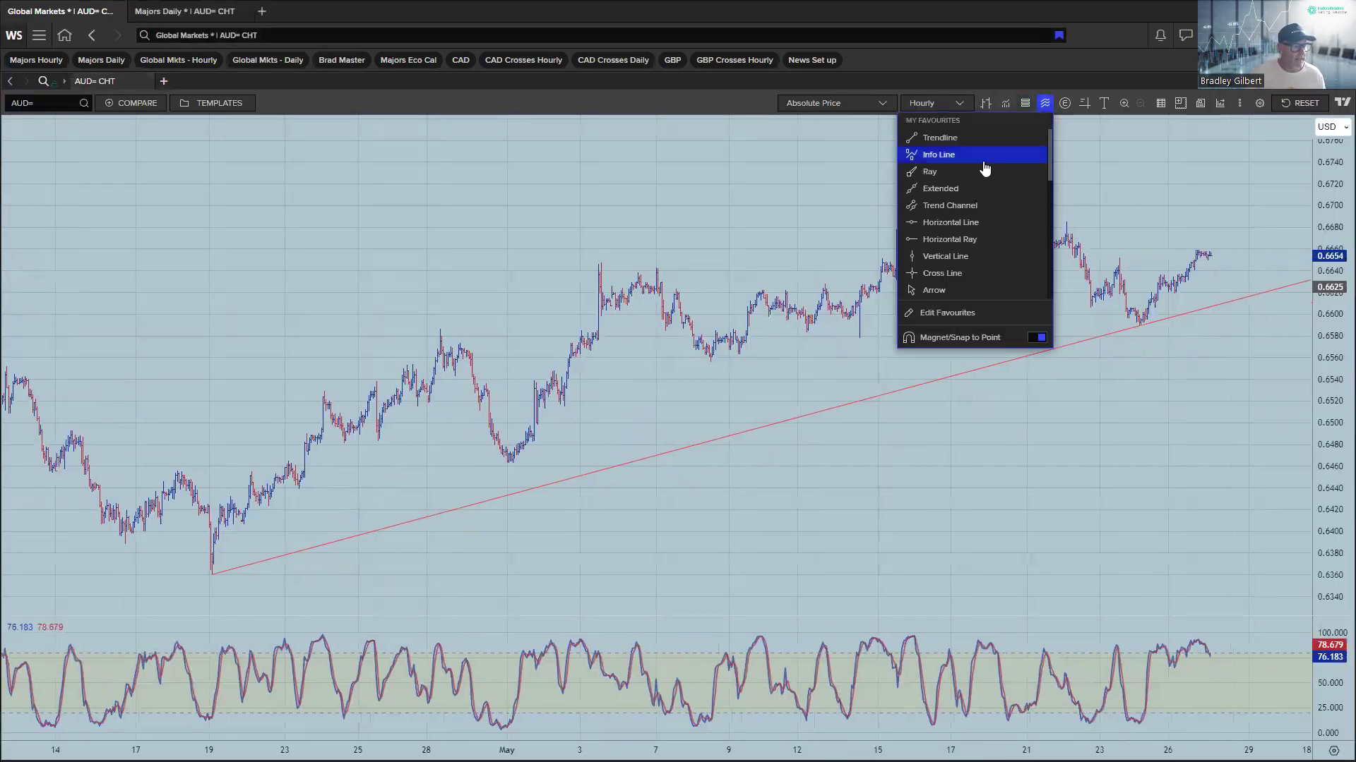
click(929, 173)
click(915, 190)
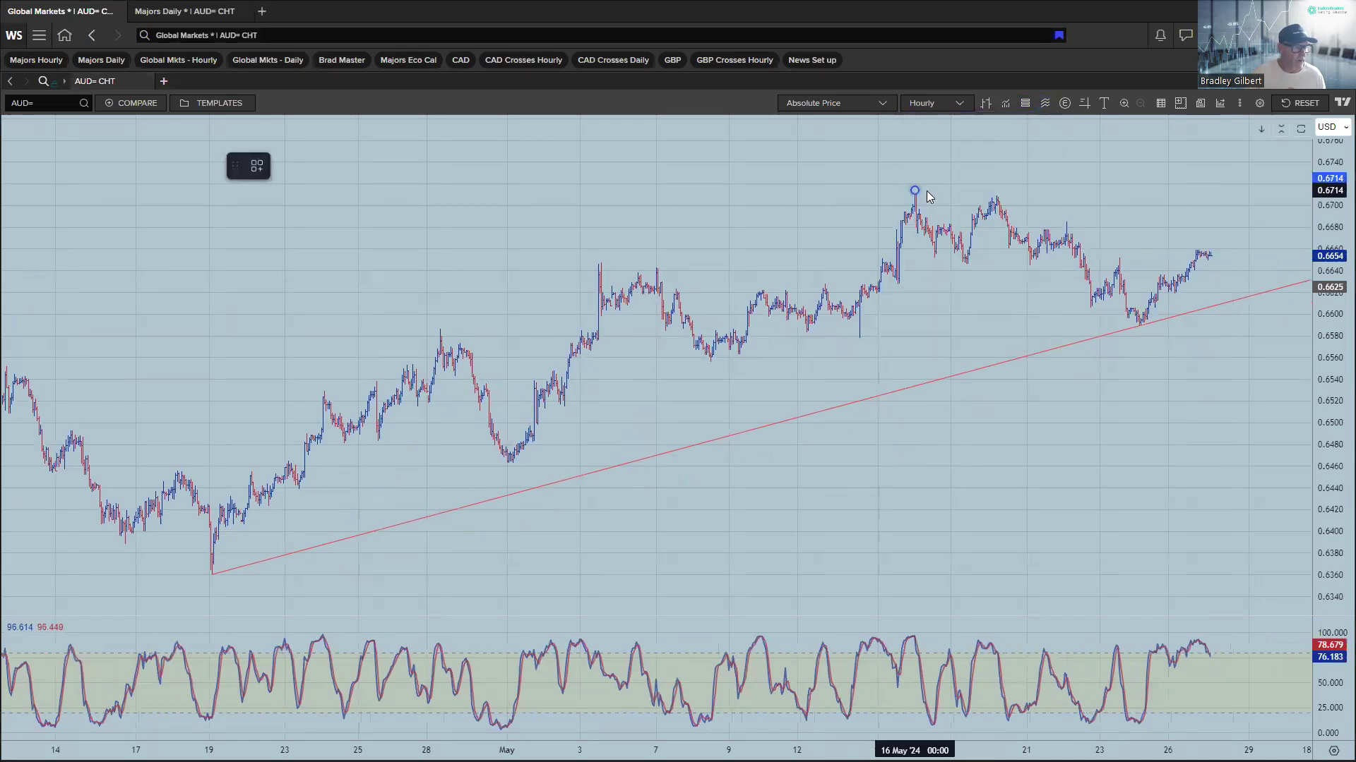
click(996, 197)
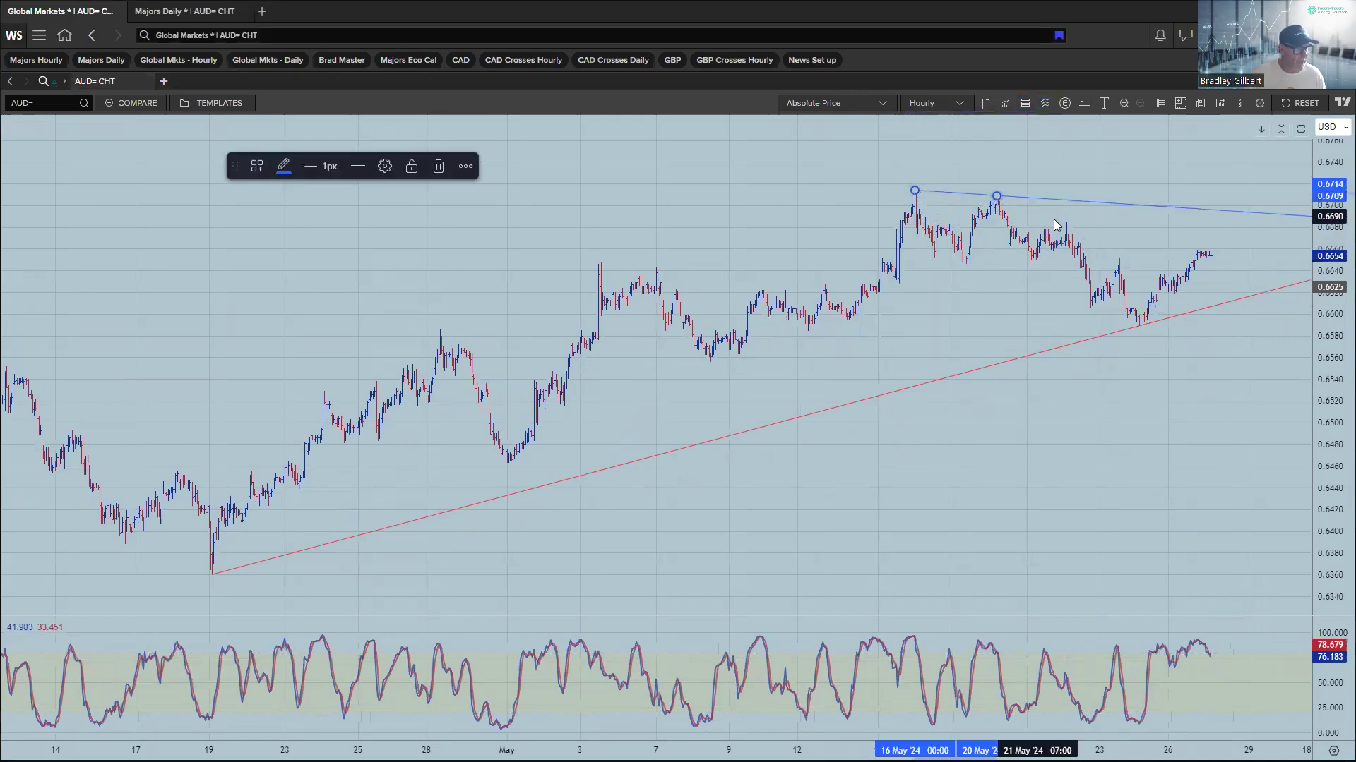
click(286, 168)
click(285, 166)
click(918, 314)
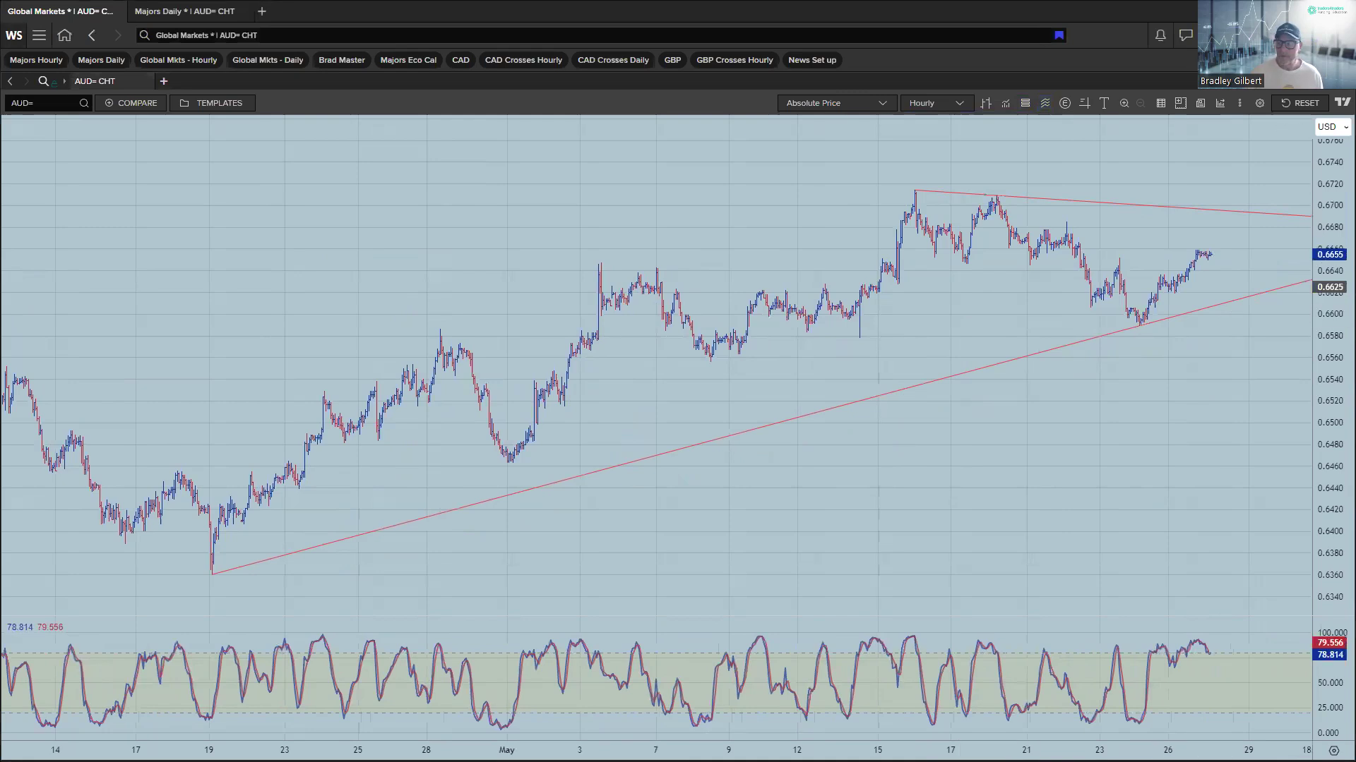
- Mark the latest hourly AUD price with a cross, add a rising arrow and a circle above the upper trendline, and clear the drawing
mouse_move(1196, 251)
mouse_down()
mouse_move(1210, 255)
mouse_move(1196, 260)
mouse_up()
mouse_move(1094, 308)
mouse_down()
mouse_move(1113, 315)
mouse_move(1165, 286)
mouse_up()
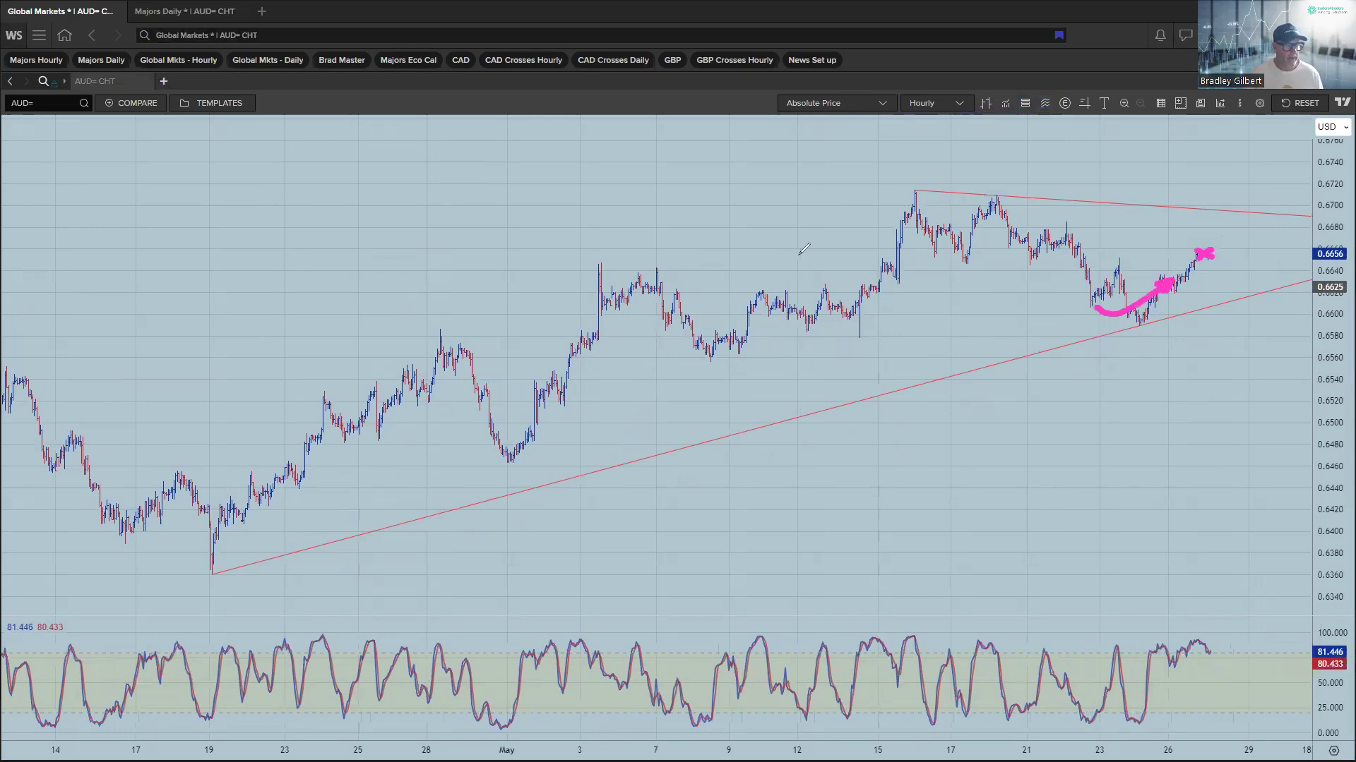
drag(1210, 204, 1225, 209)
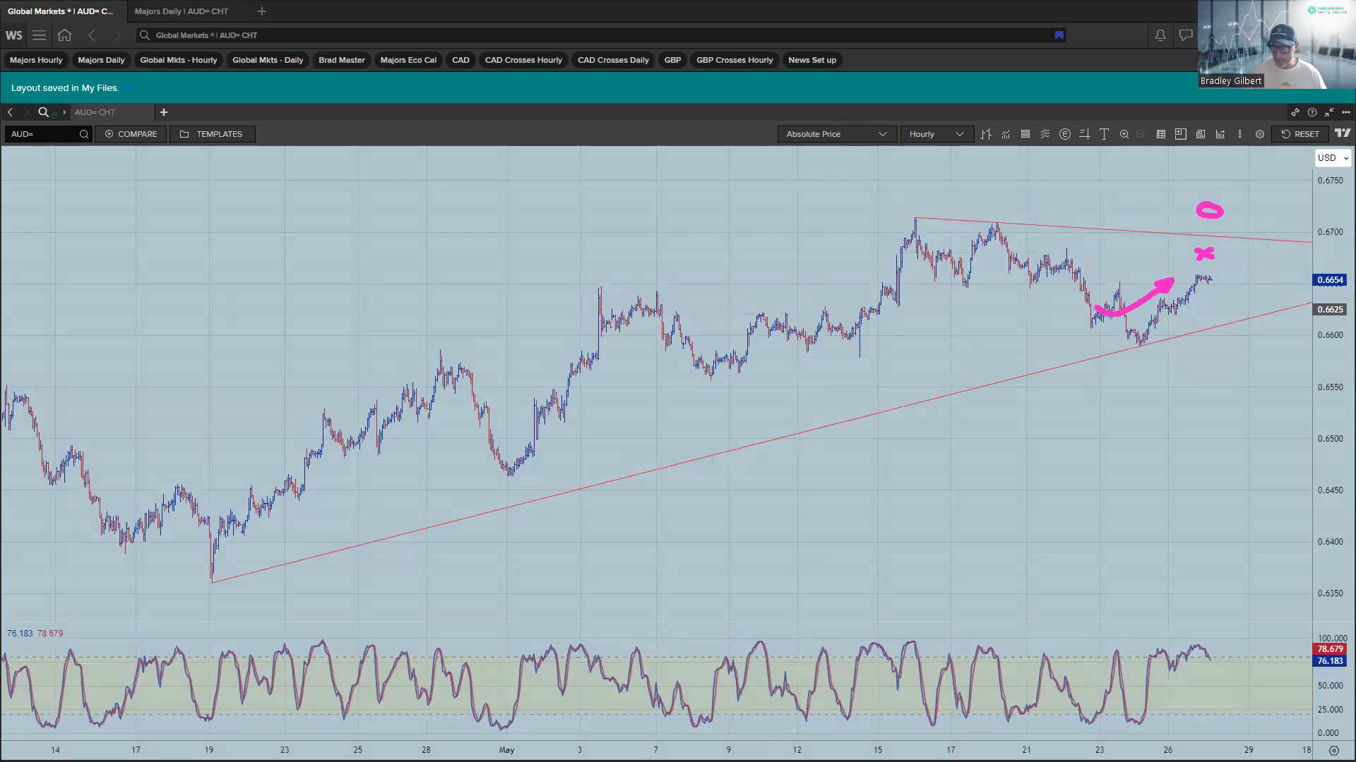
key(Escape)
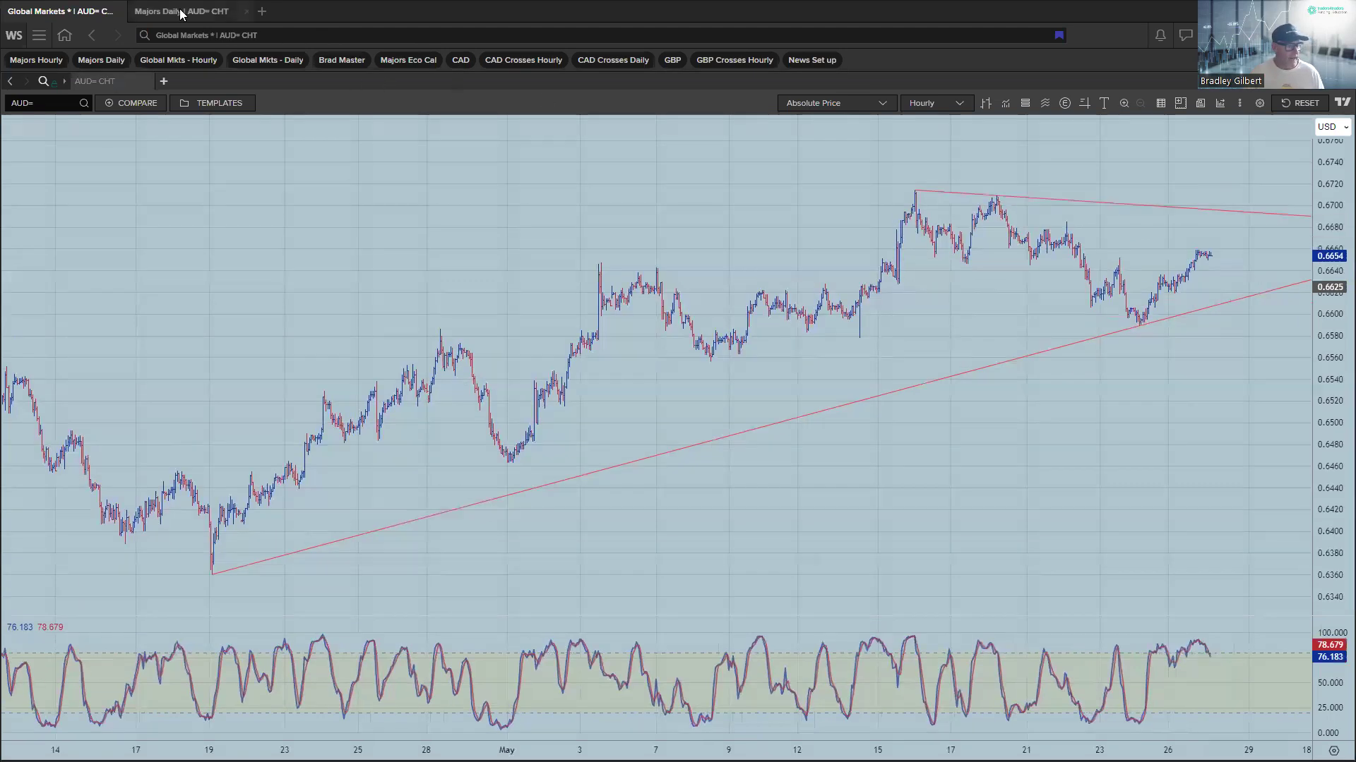
- Check AUD against its trendlines in the Majors Daily grid at several zoom levels and go back to the hourly AUD chart
click(181, 12)
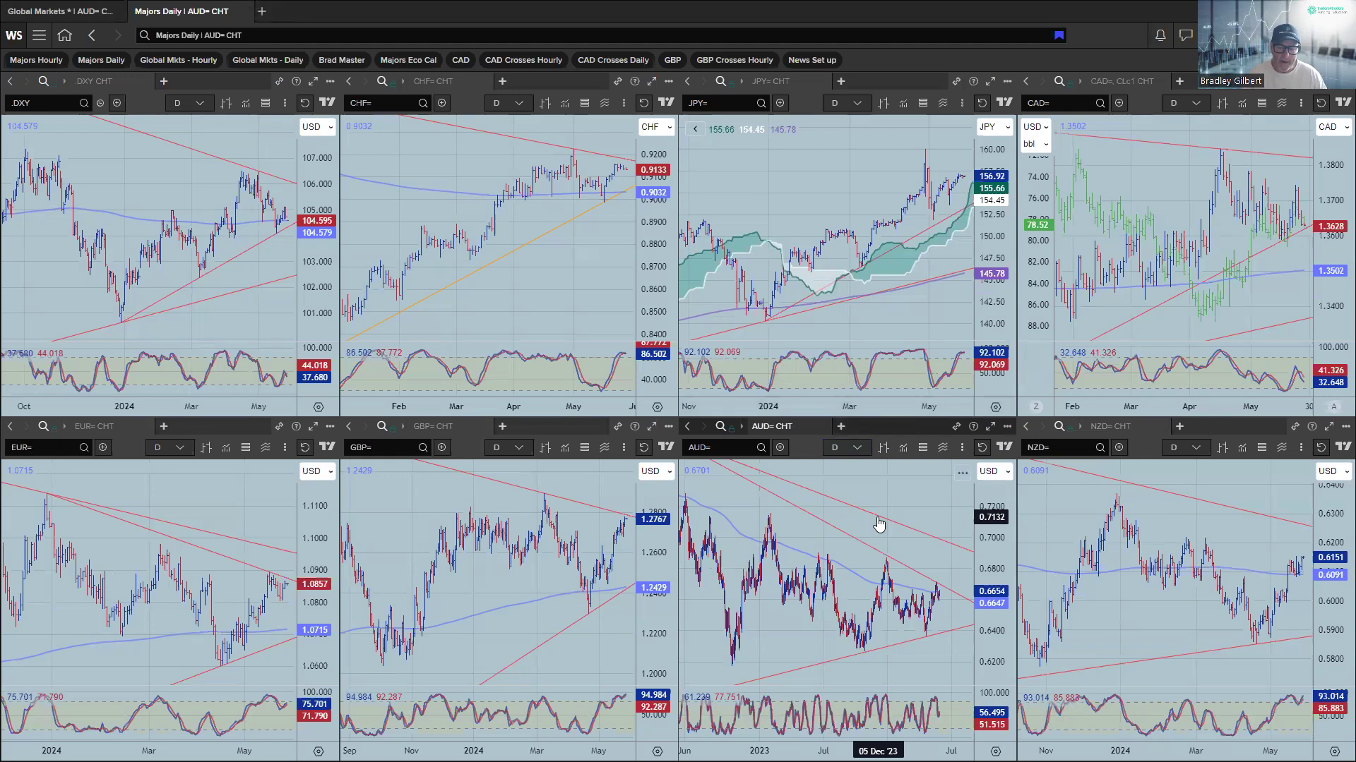
scroll(878, 520, up, 5)
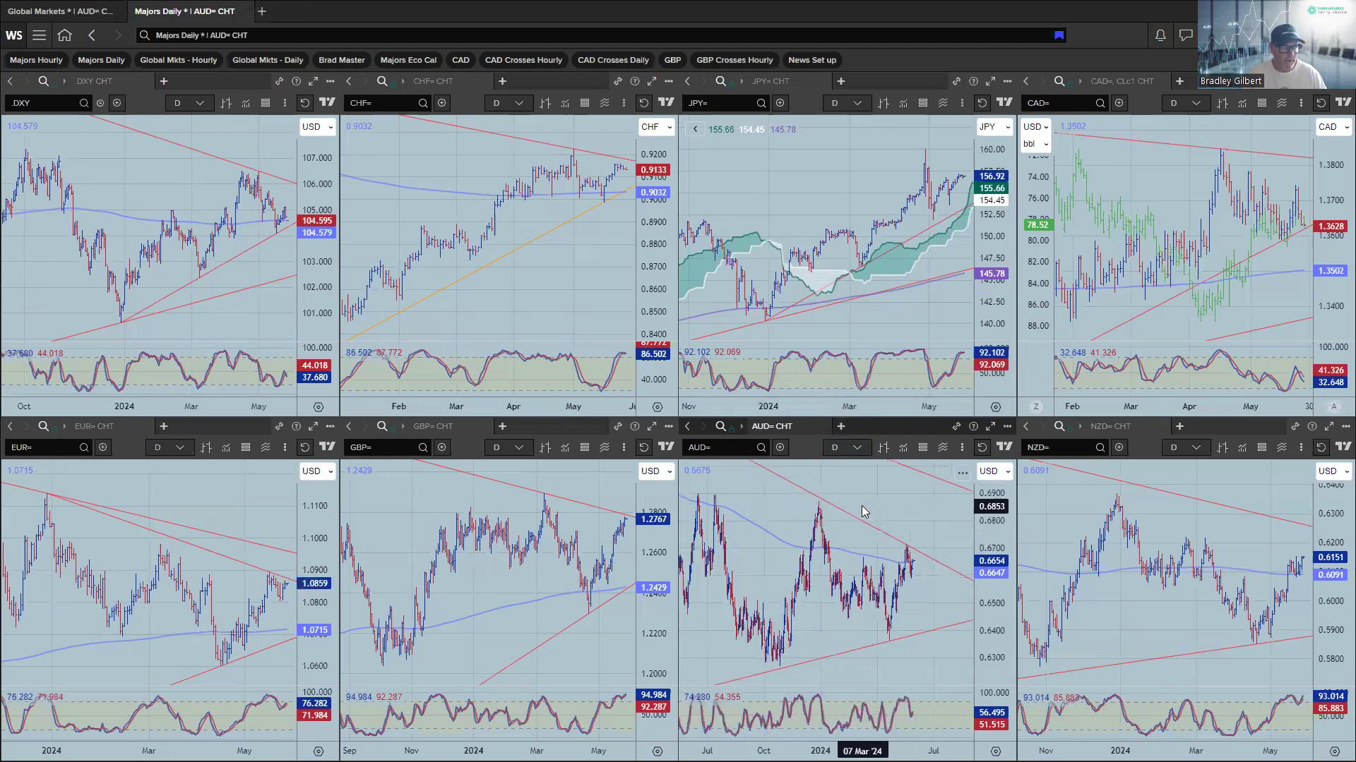
drag(909, 506, 909, 506)
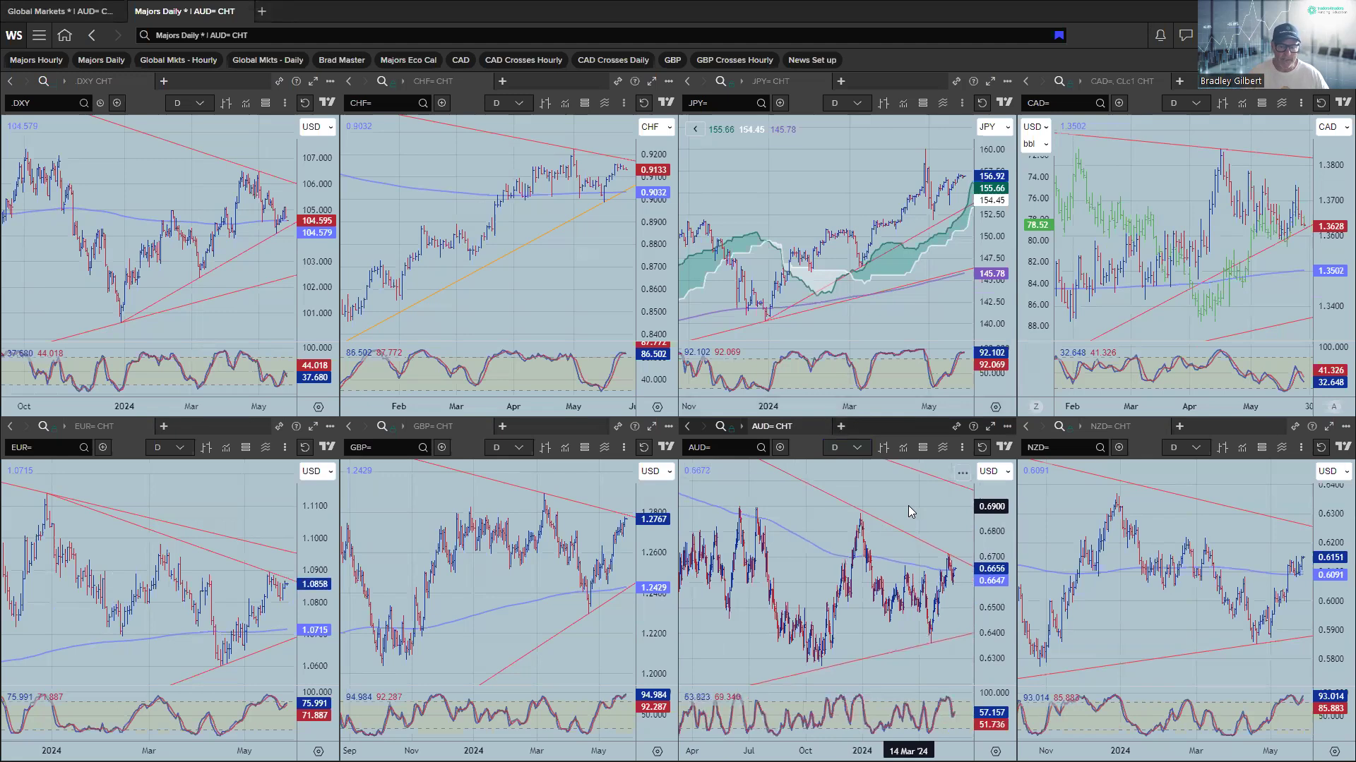
scroll(908, 505, down, 1)
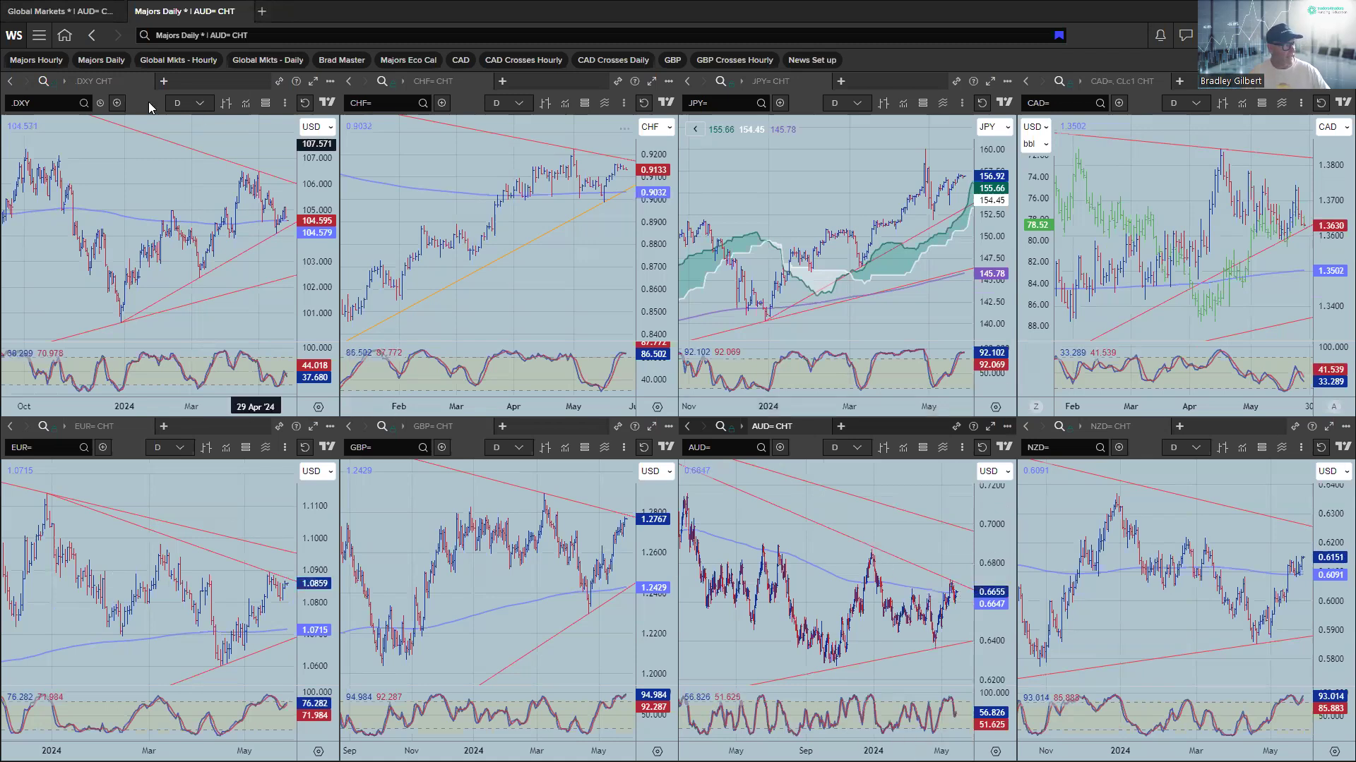
key(ctrl+shift+Tab)
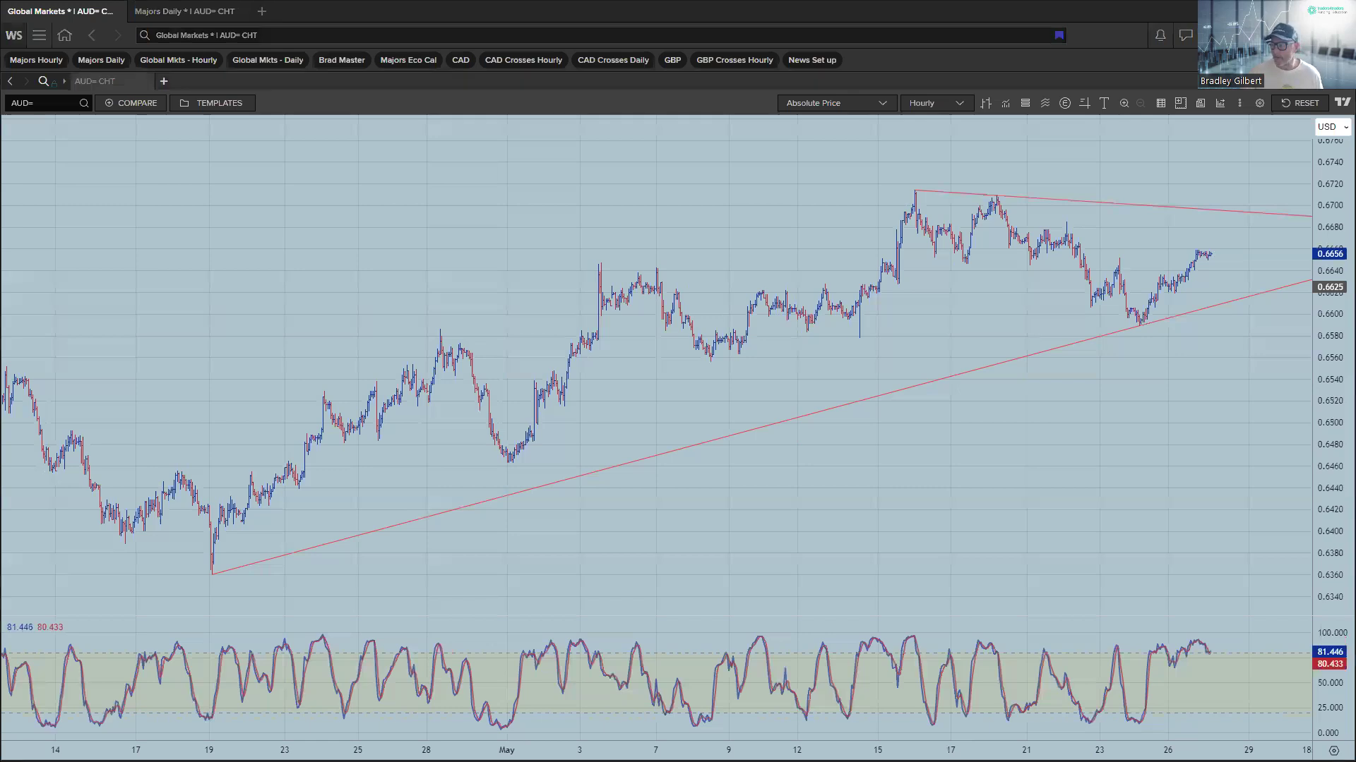
- In the Economic Monitor, box the importance rating of Australian Retail Sales MM Final and draw arrows to its name and the rating column
key(alt+Tab)
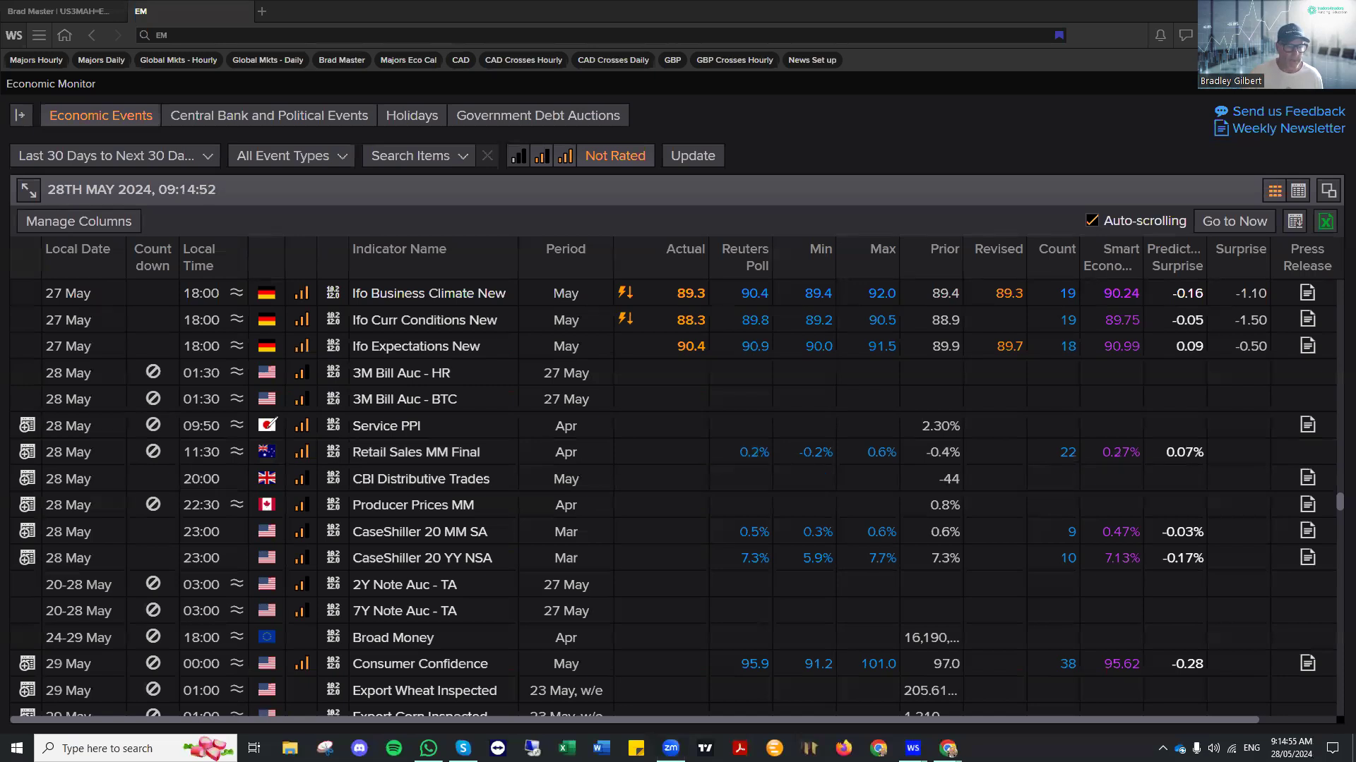
mouse_move(303, 432)
mouse_down()
mouse_move(290, 466)
mouse_move(322, 462)
mouse_move(320, 438)
mouse_up()
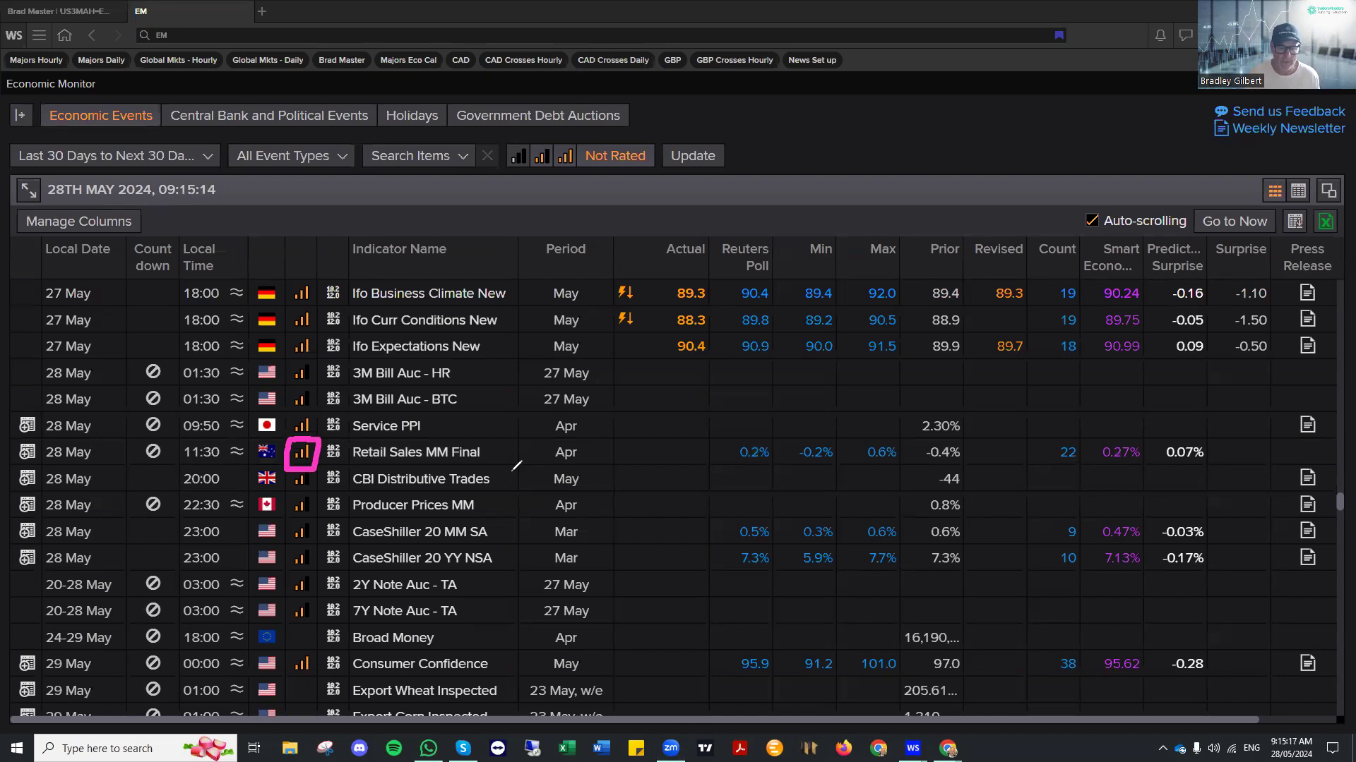
mouse_move(550, 455)
mouse_down()
mouse_move(497, 456)
mouse_move(524, 463)
mouse_up()
drag(288, 223, 300, 267)
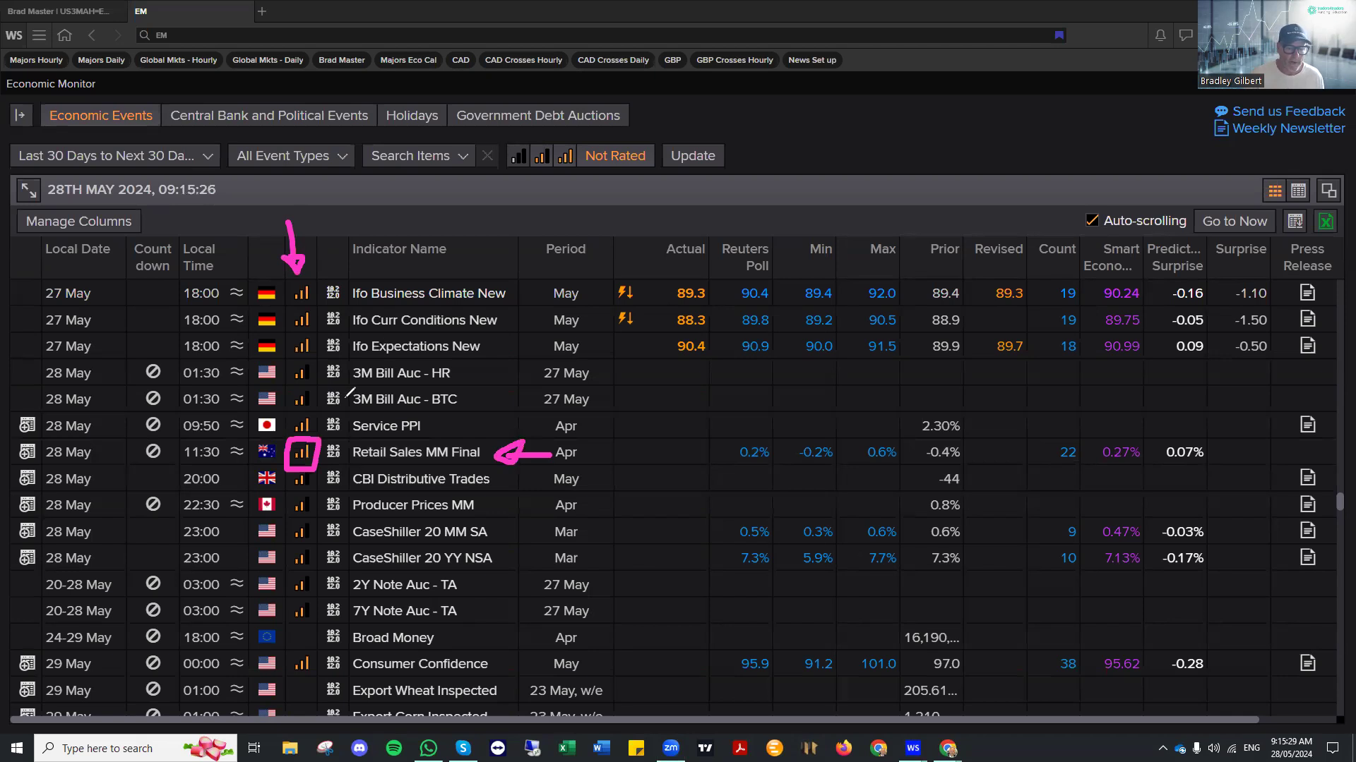
- Draw an arrow toward the Japanese flag in the 28 May Service PPI row and clear all the annotations
drag(130, 429, 233, 428)
mouse_move(198, 418)
mouse_down()
mouse_move(233, 428)
mouse_move(206, 438)
mouse_up()
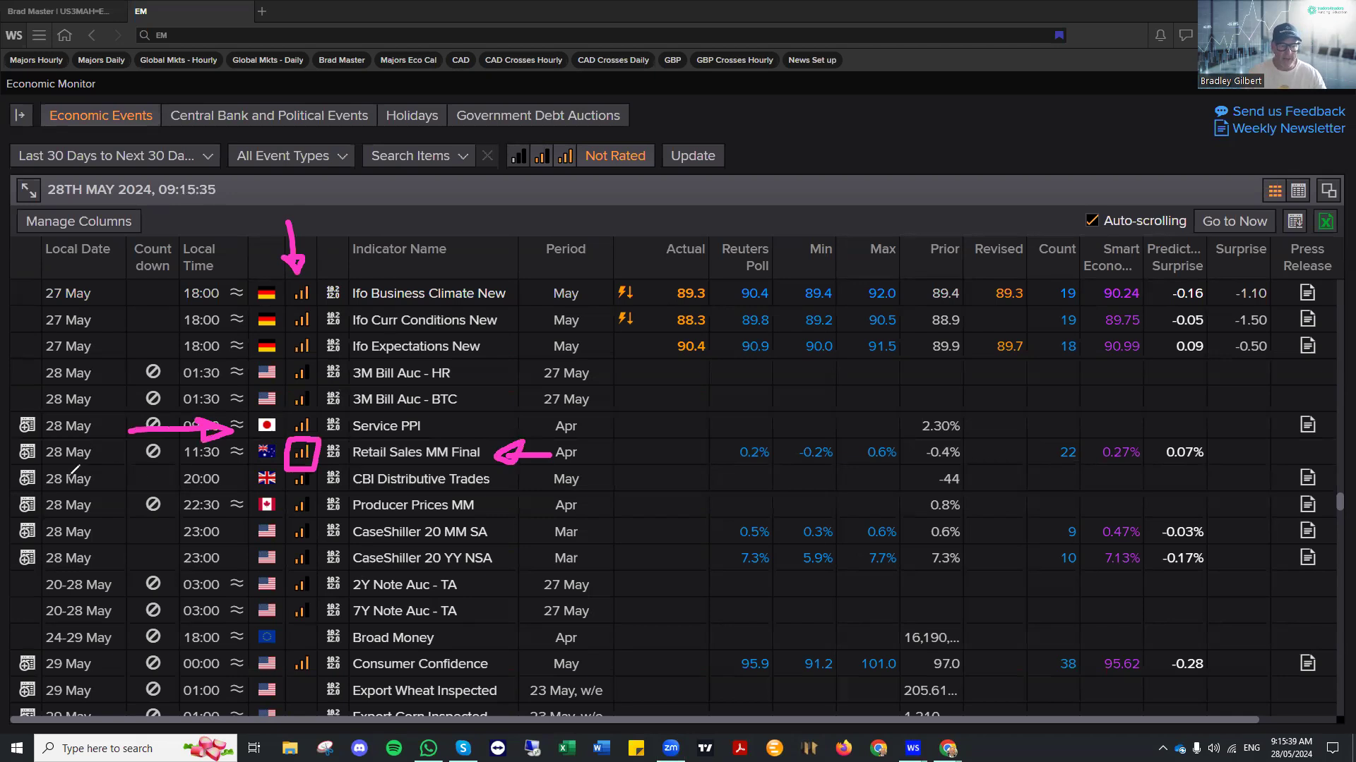
key(e)
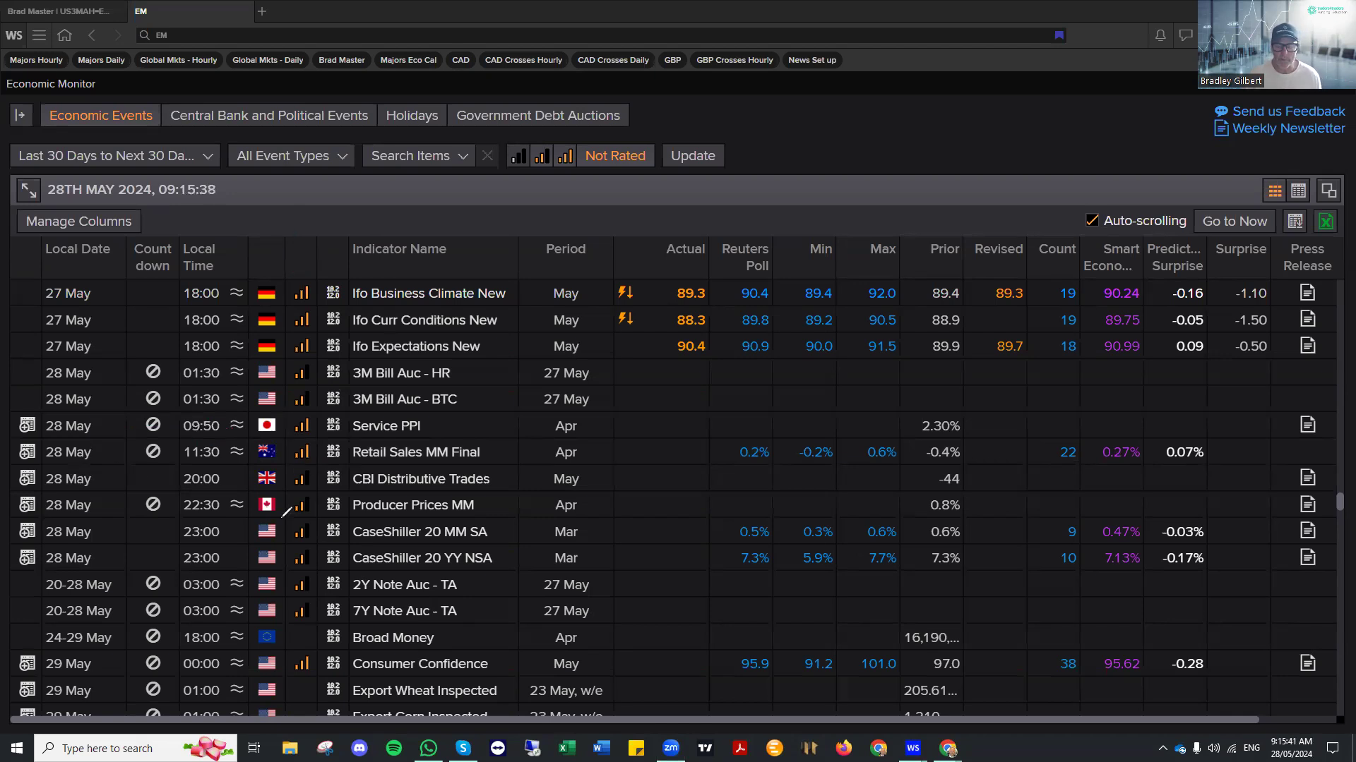
- Outline the Australian Retail Sales MM Final row, add three check marks beside it, and box its Reuters Poll value
mouse_move(447, 426)
mouse_down()
mouse_move(243, 432)
mouse_move(291, 466)
mouse_up()
mouse_move(391, 464)
mouse_down()
mouse_move(514, 453)
mouse_move(441, 428)
mouse_up()
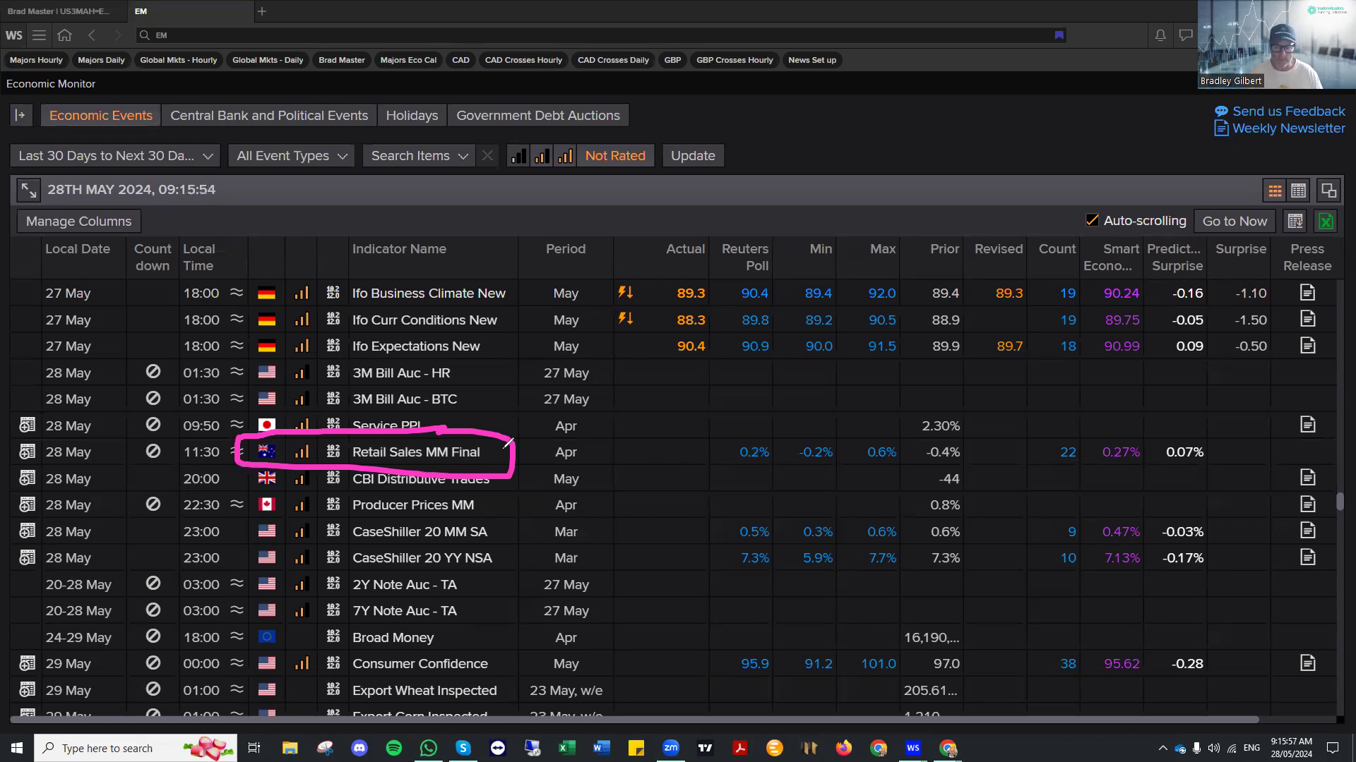
drag(524, 456, 558, 435)
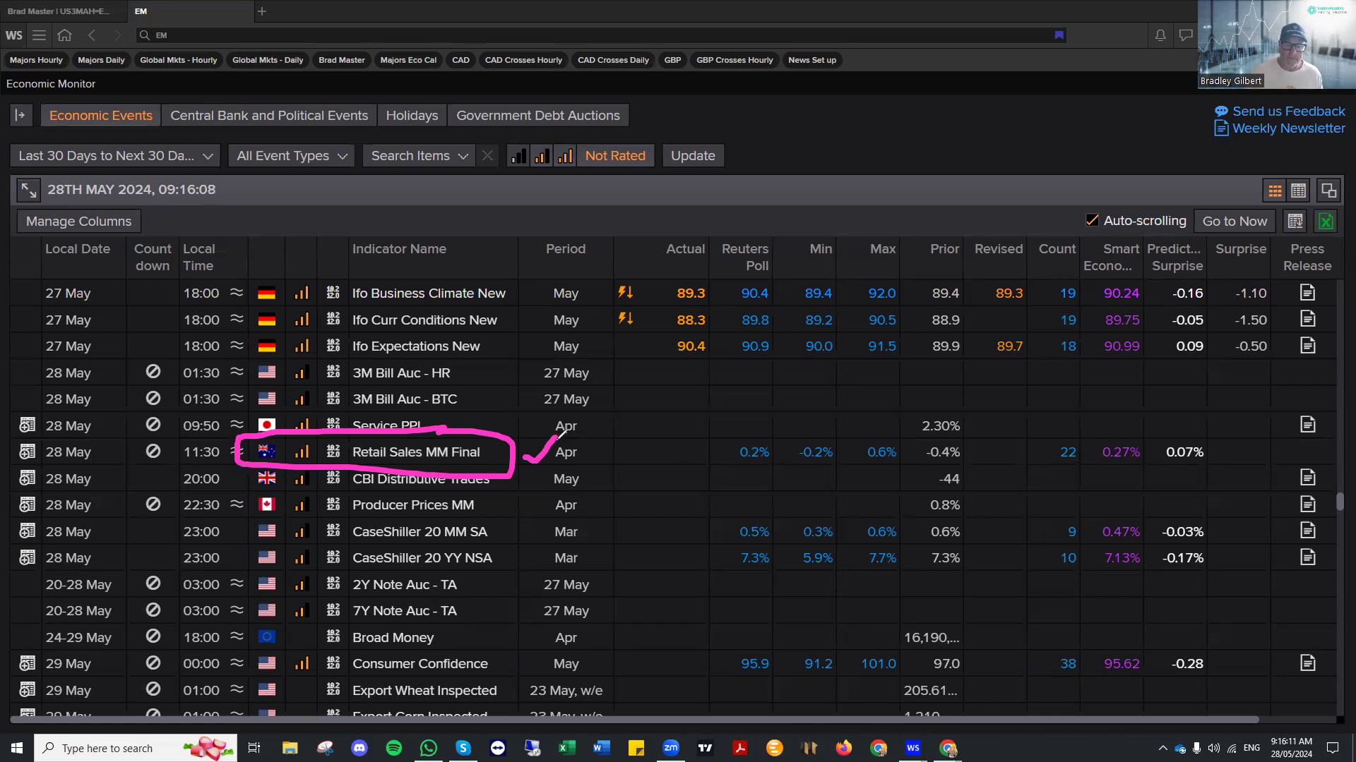
mouse_move(542, 455)
mouse_down()
mouse_move(560, 465)
mouse_move(576, 444)
mouse_up()
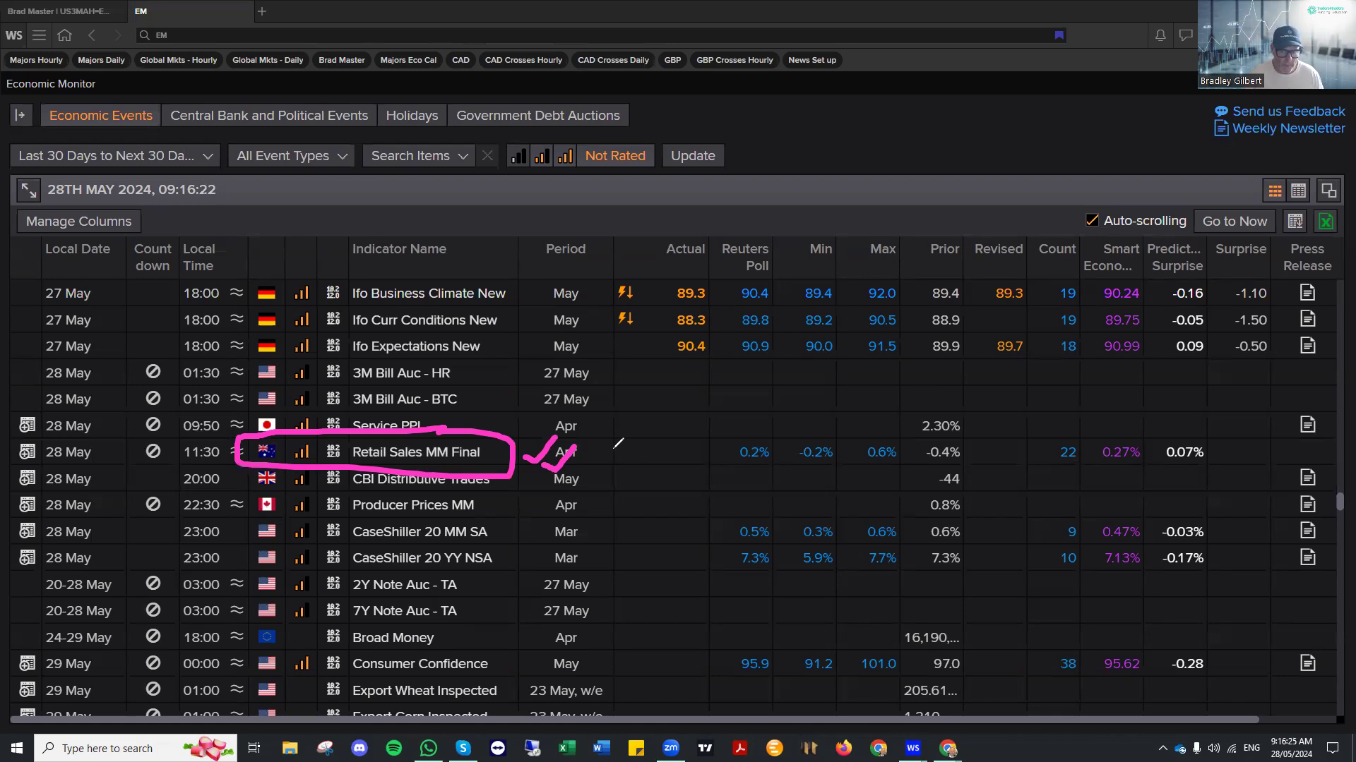
mouse_move(767, 435)
mouse_down()
mouse_move(696, 442)
mouse_move(742, 468)
mouse_move(782, 447)
mouse_move(763, 428)
mouse_up()
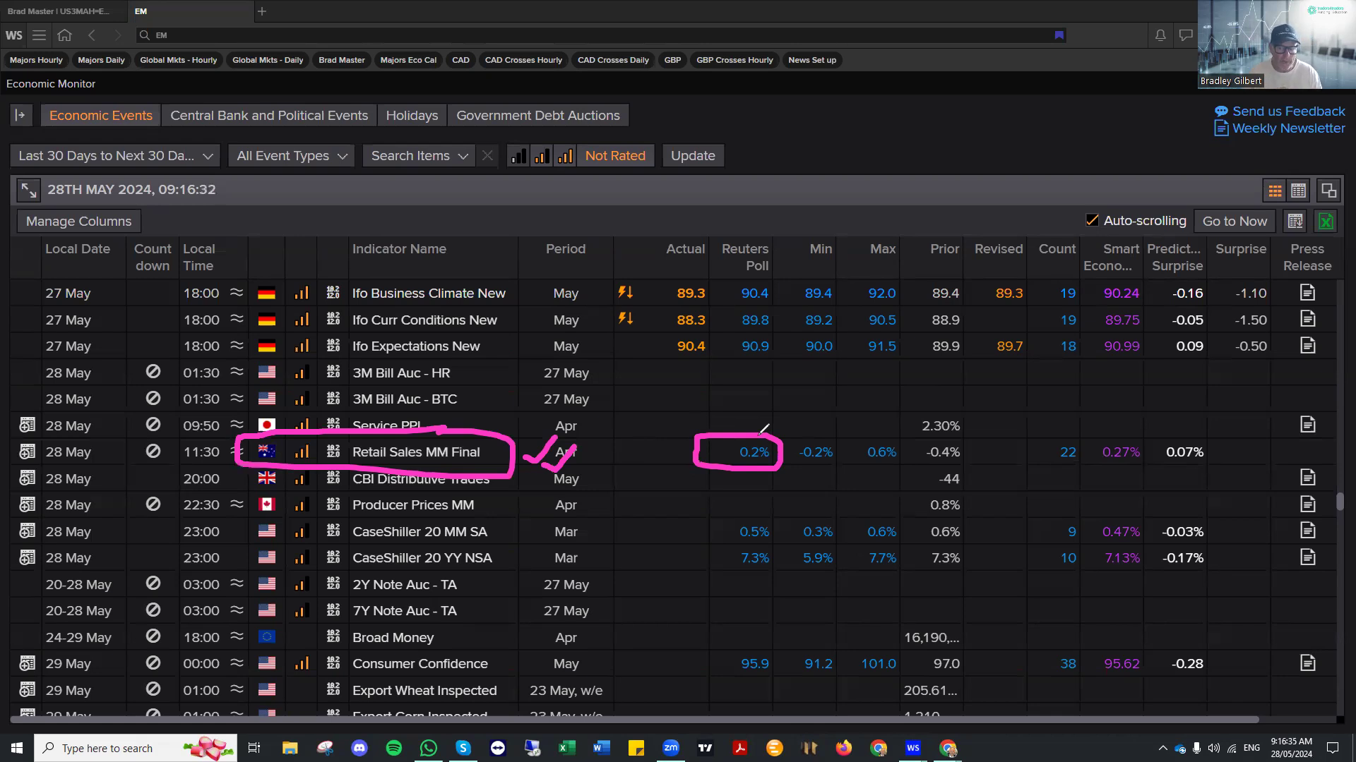
mouse_move(577, 461)
mouse_down()
mouse_move(591, 471)
mouse_move(613, 439)
mouse_up()
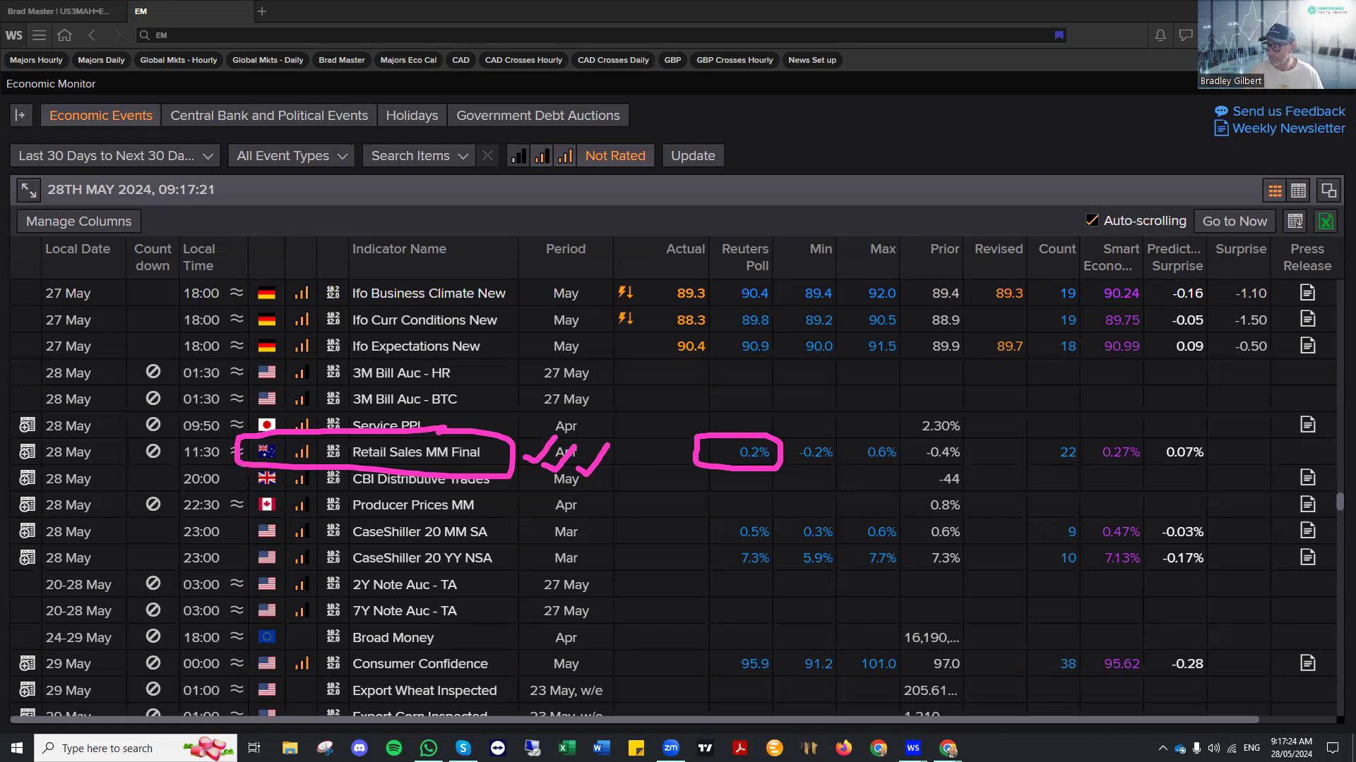
- Clear the markings and outline Australian Retail Sales MM Final and its Reuters Poll forecast afresh
key(alt+Tab)
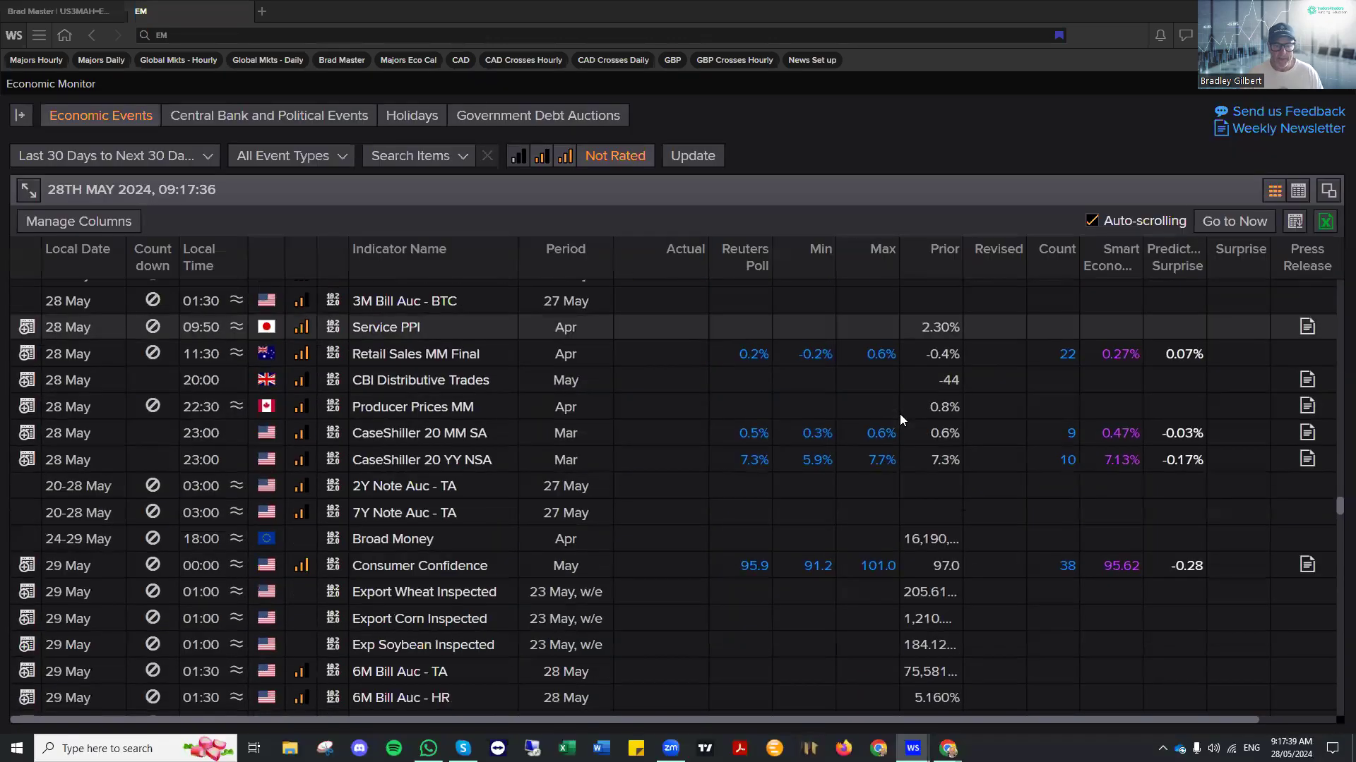
scroll(899, 413, up, 3)
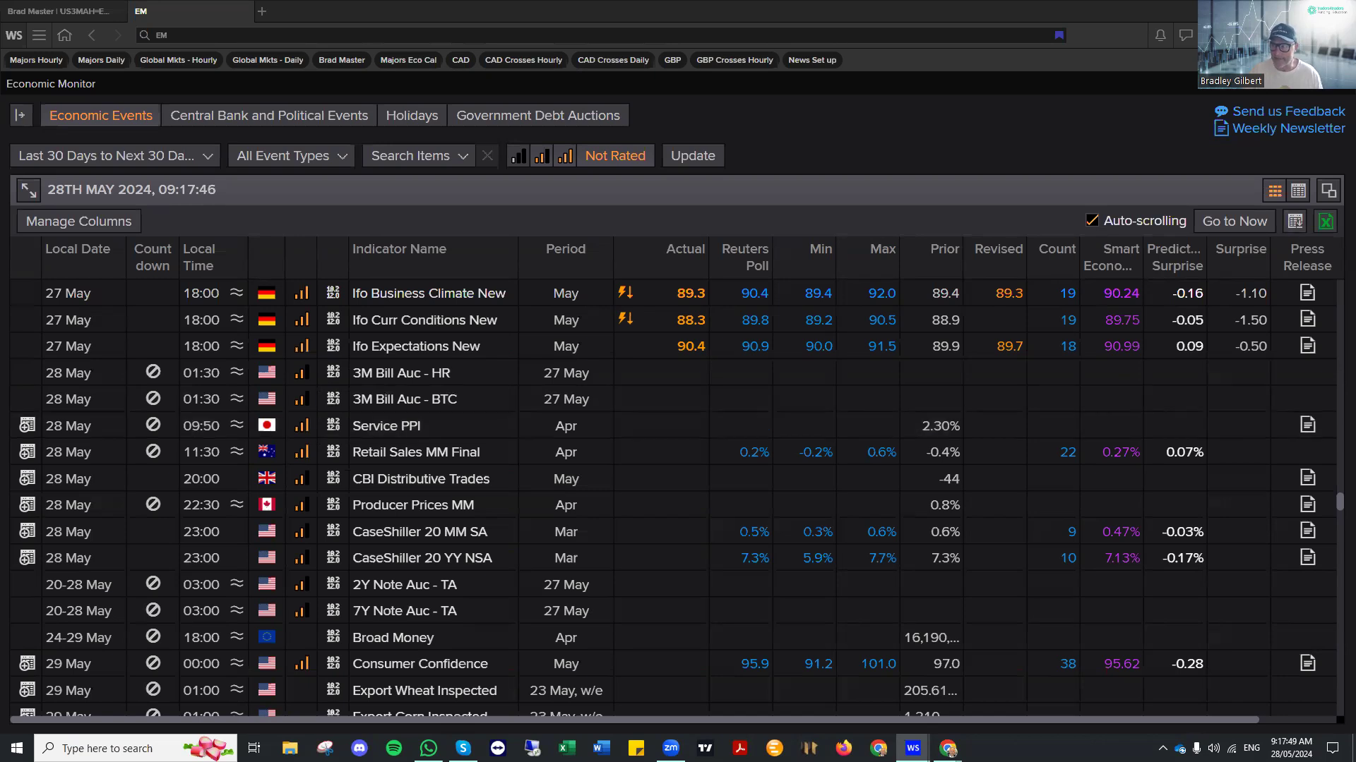
mouse_move(476, 428)
mouse_down()
mouse_move(284, 428)
mouse_move(313, 465)
mouse_move(518, 467)
mouse_move(526, 443)
mouse_up()
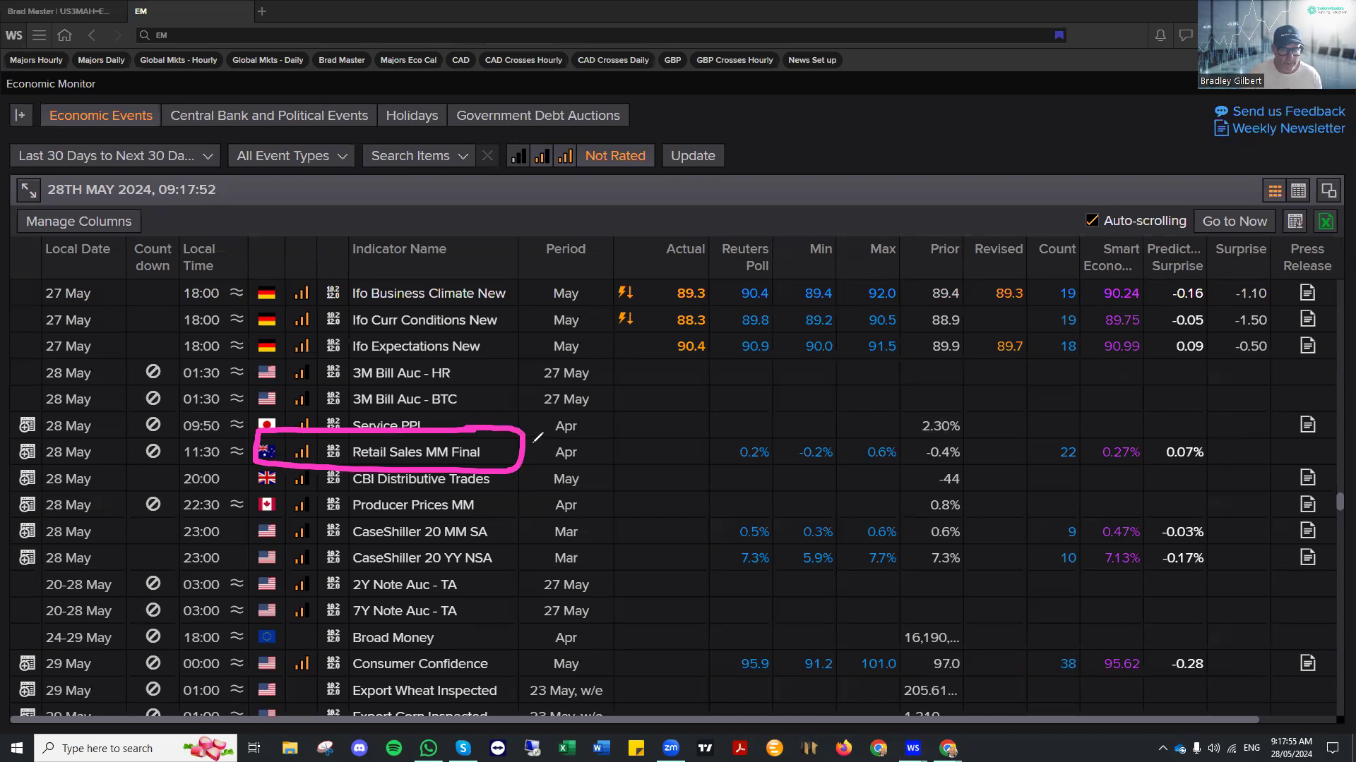
mouse_move(764, 436)
mouse_down()
mouse_move(717, 439)
mouse_move(754, 468)
mouse_move(781, 436)
mouse_move(766, 432)
mouse_up()
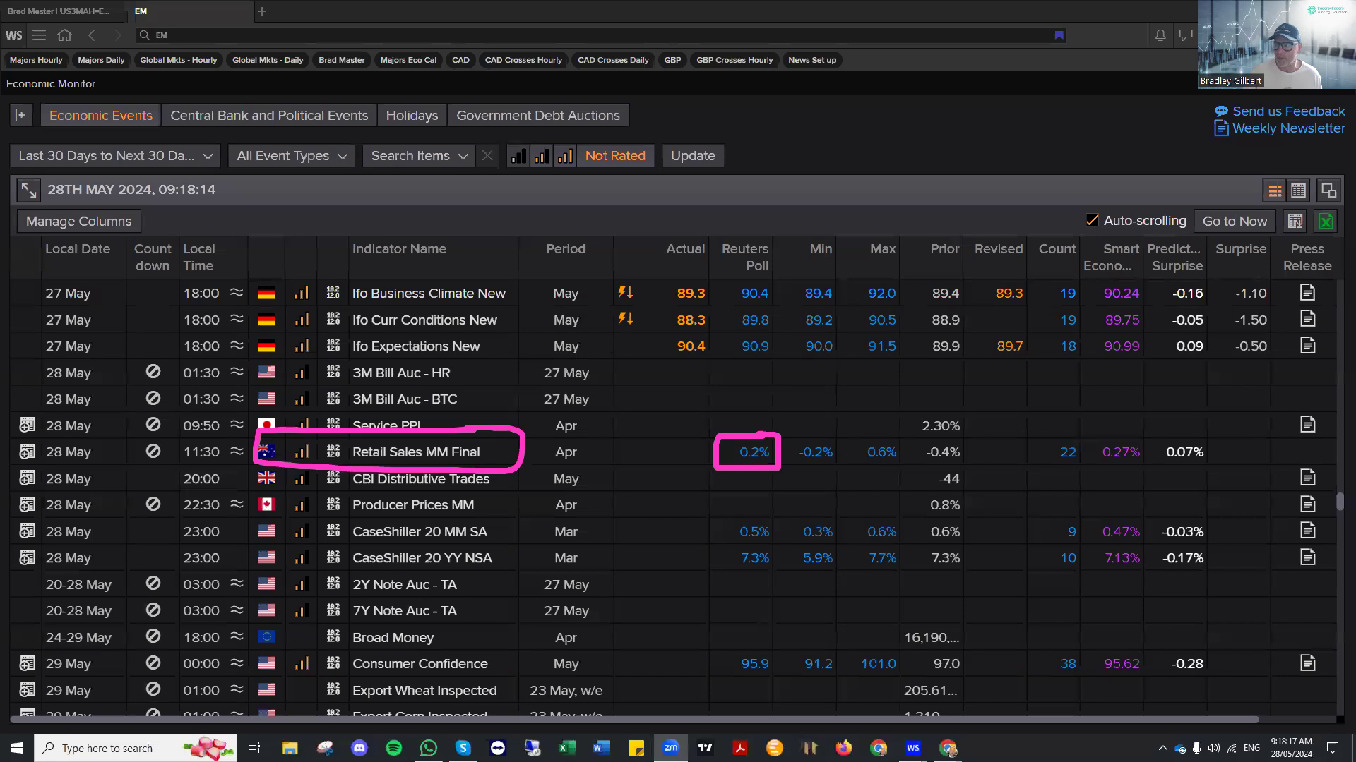
- On the daily AUD chart, circle the upper and lower trendlines near the current date and draw a rising arrow through the upper one
key(alt+Tab)
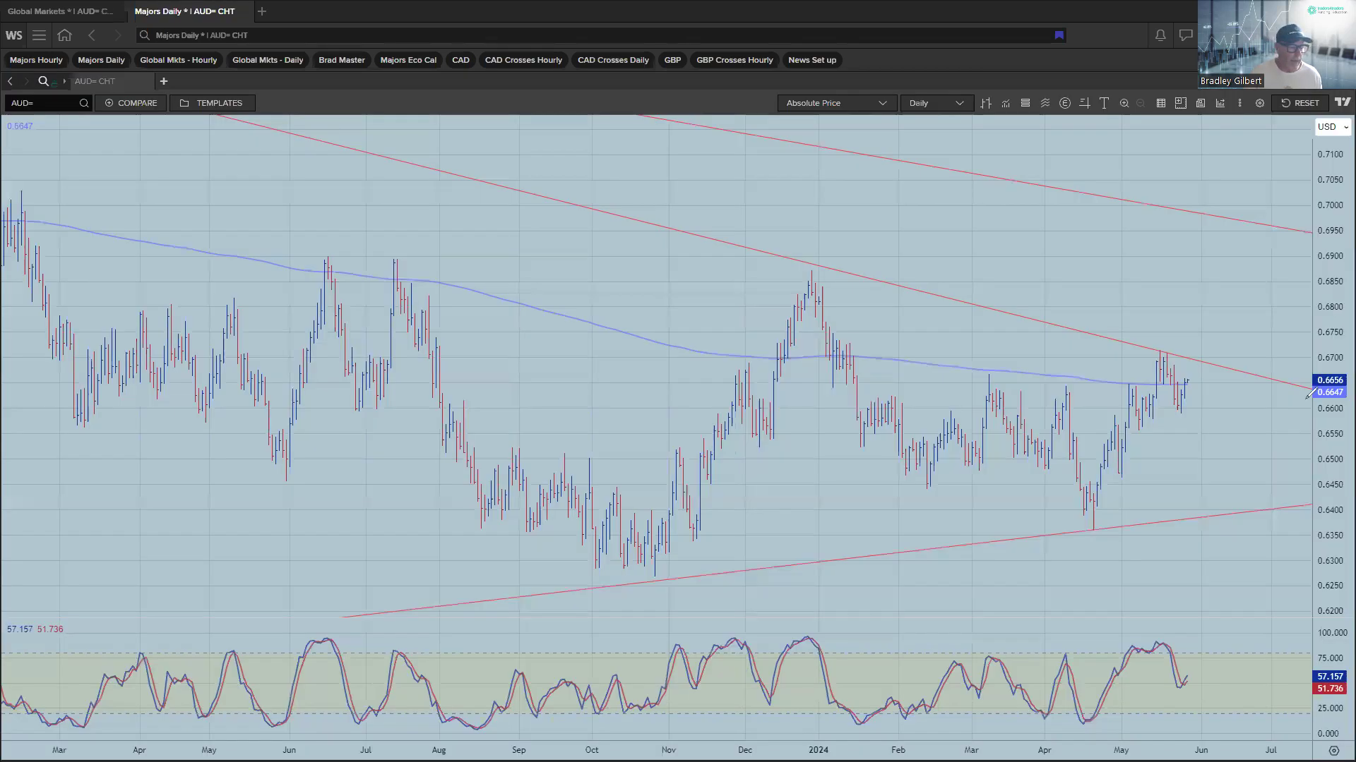
mouse_move(1197, 342)
mouse_down()
mouse_move(1170, 350)
mouse_move(1195, 338)
mouse_up()
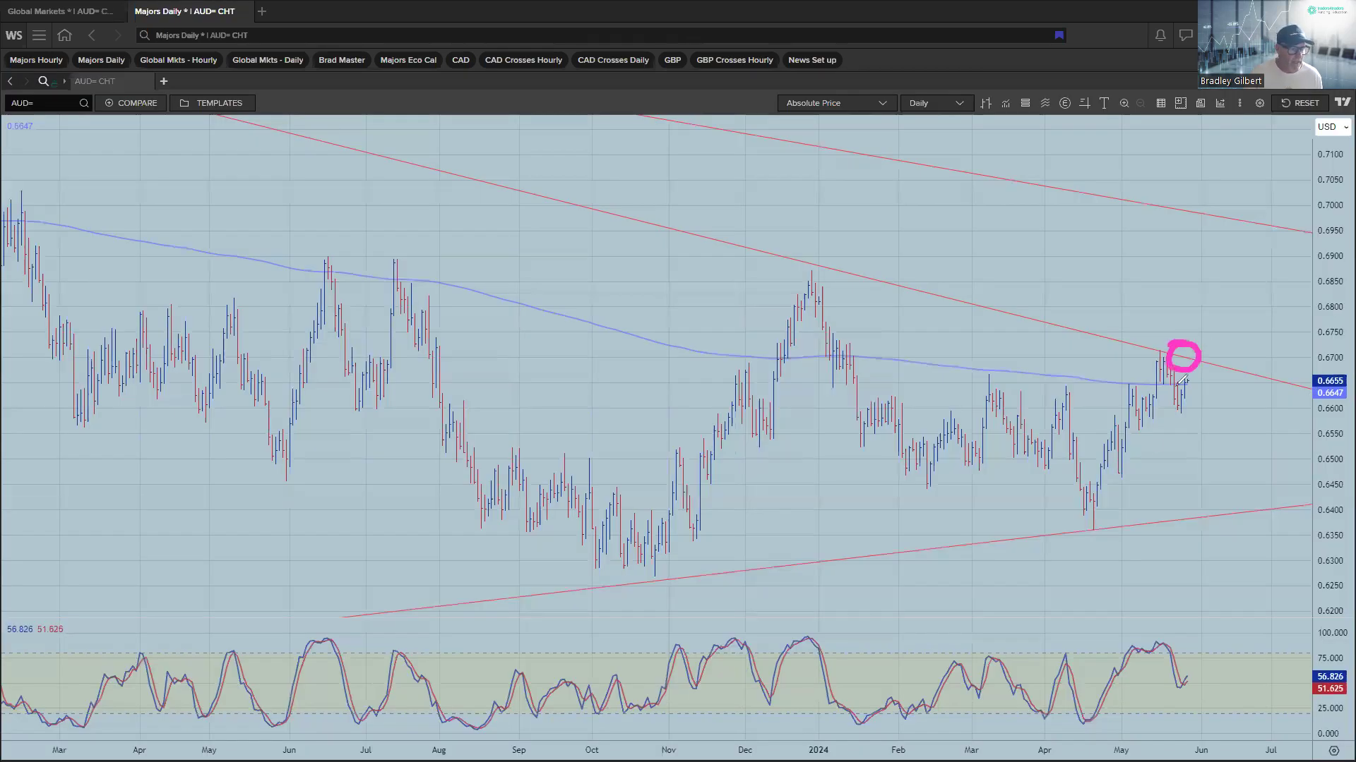
mouse_move(1197, 503)
mouse_down()
mouse_move(1204, 526)
mouse_move(1199, 503)
mouse_up()
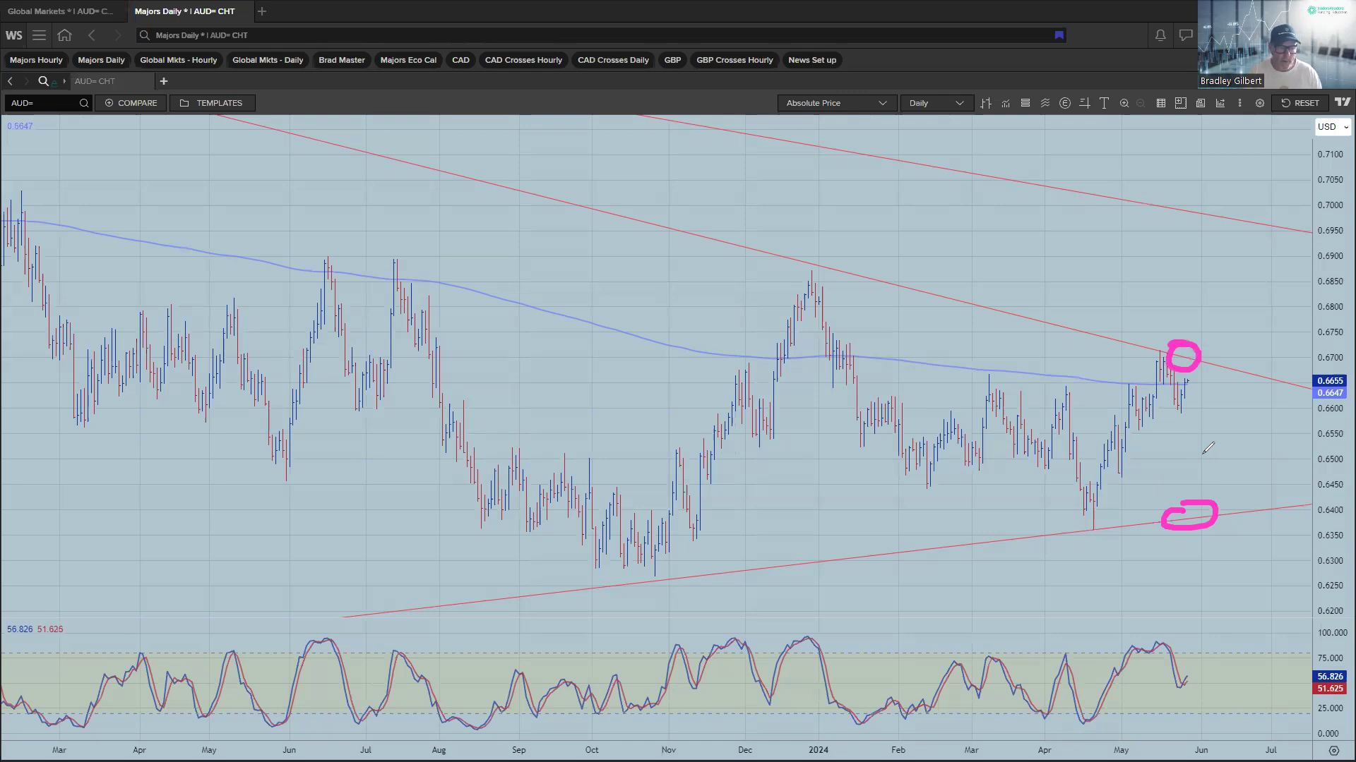
drag(1189, 393, 1229, 325)
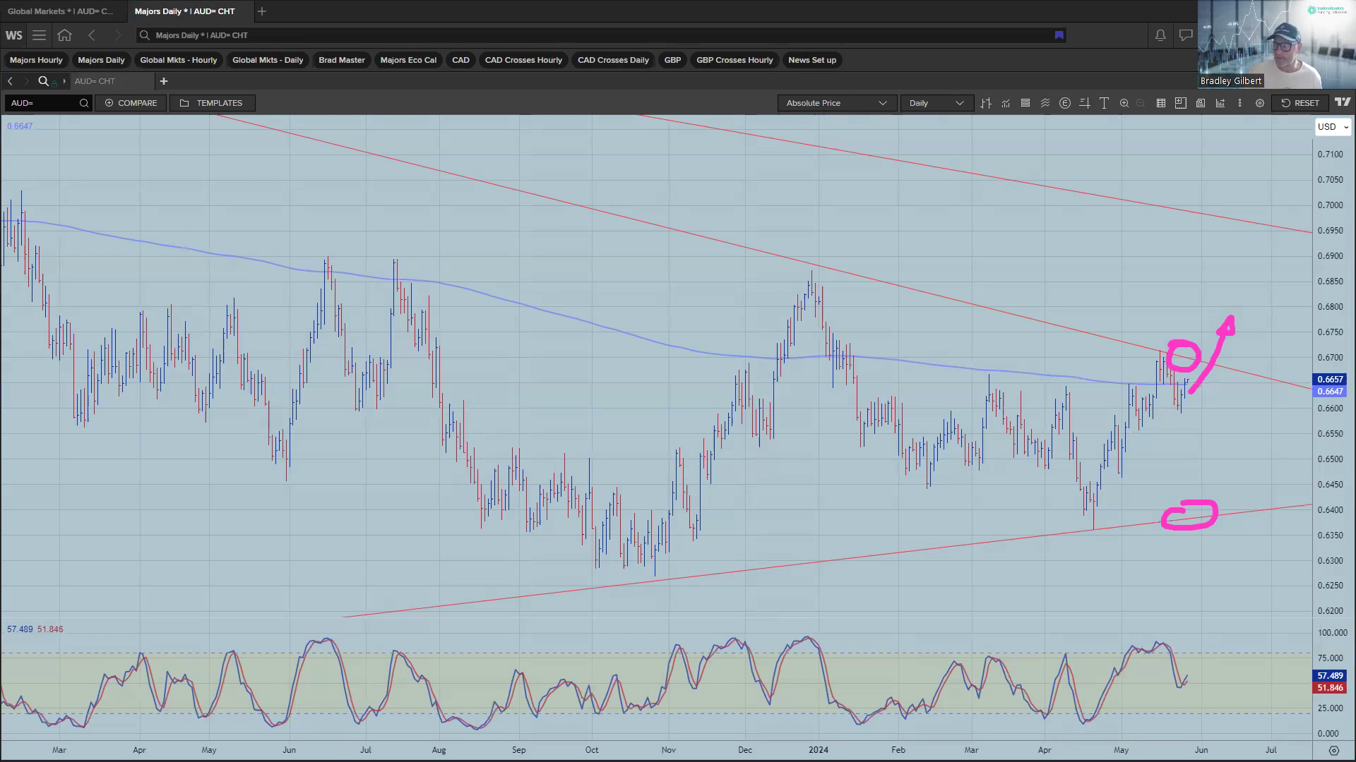
- Back in the Economic Monitor, box Australian Retail Sales MM Final, draw an arrow down to it, and clear the drawing
click(950, 750)
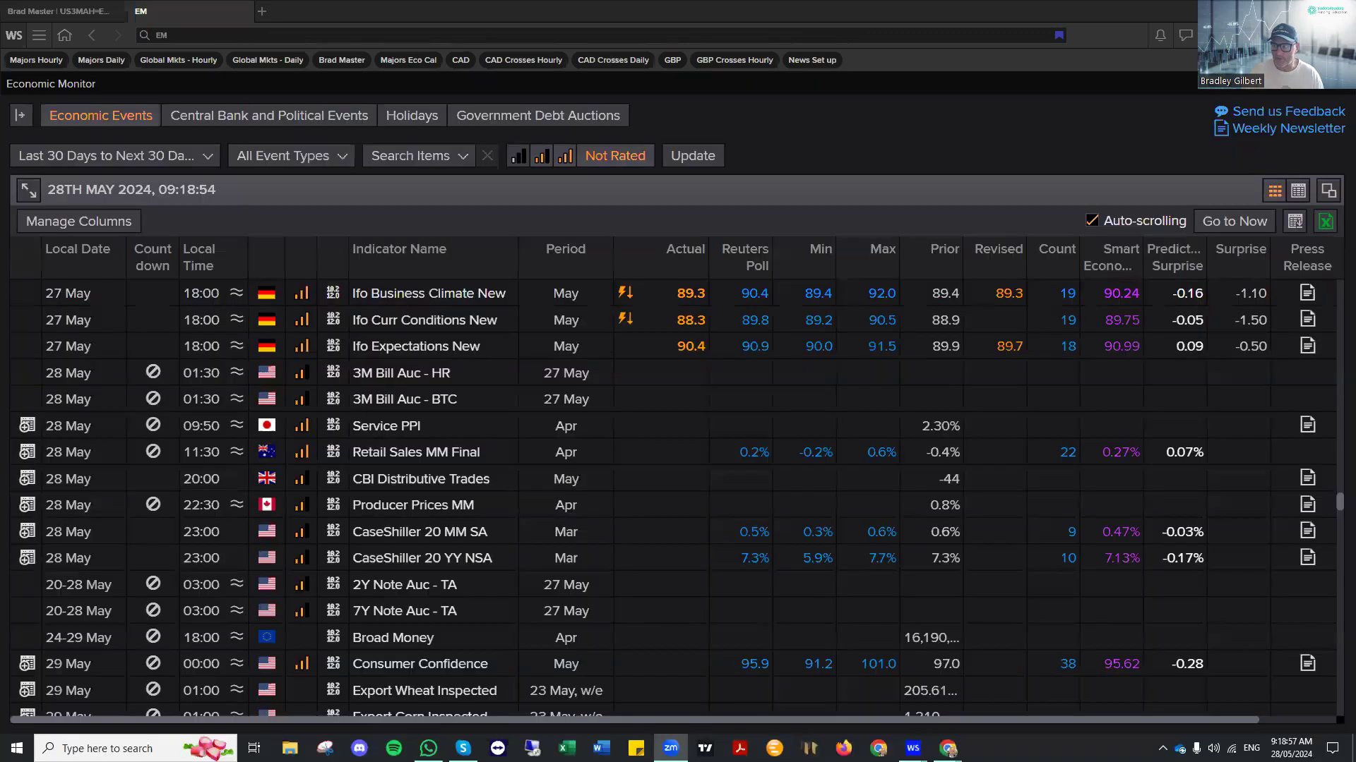
mouse_move(316, 436)
mouse_down()
mouse_move(244, 436)
mouse_move(245, 472)
mouse_move(498, 462)
mouse_move(305, 432)
mouse_up()
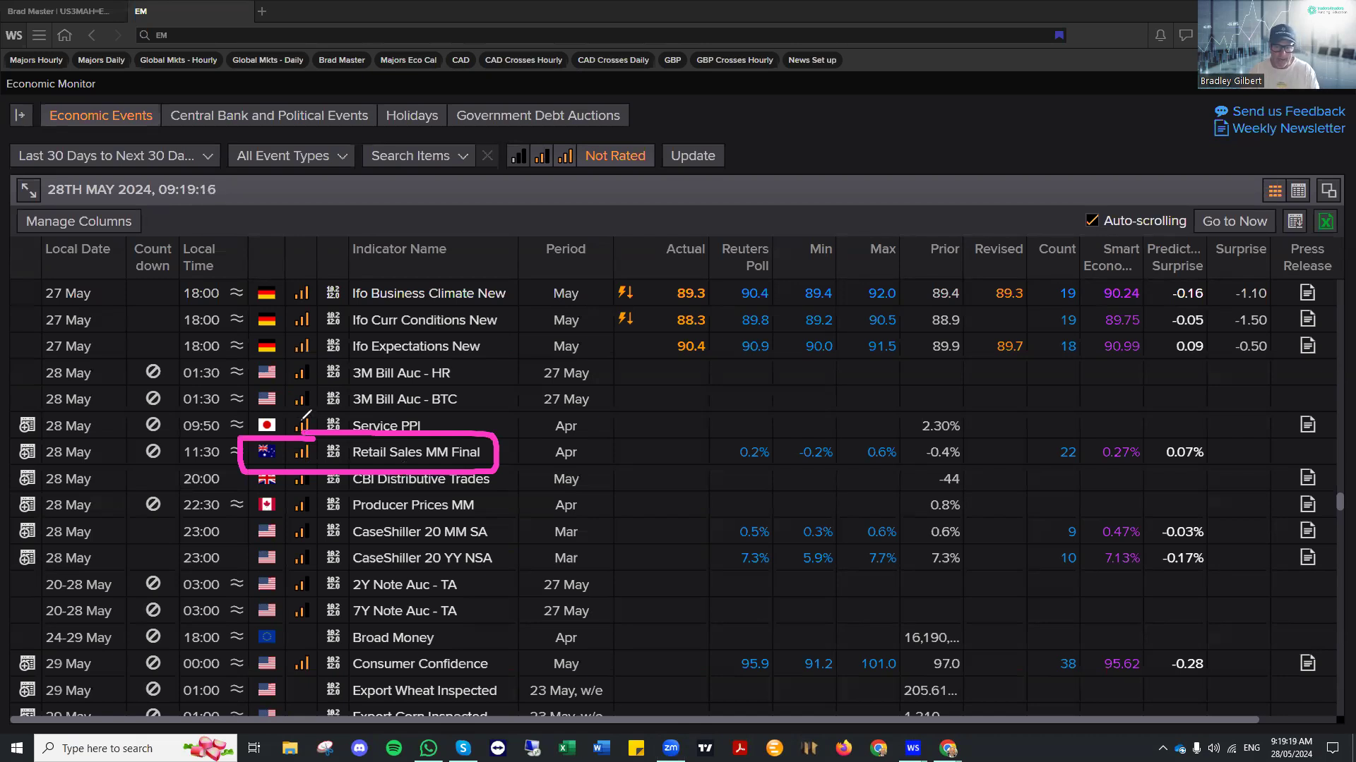
mouse_move(538, 358)
mouse_down()
mouse_move(500, 418)
mouse_move(512, 427)
mouse_up()
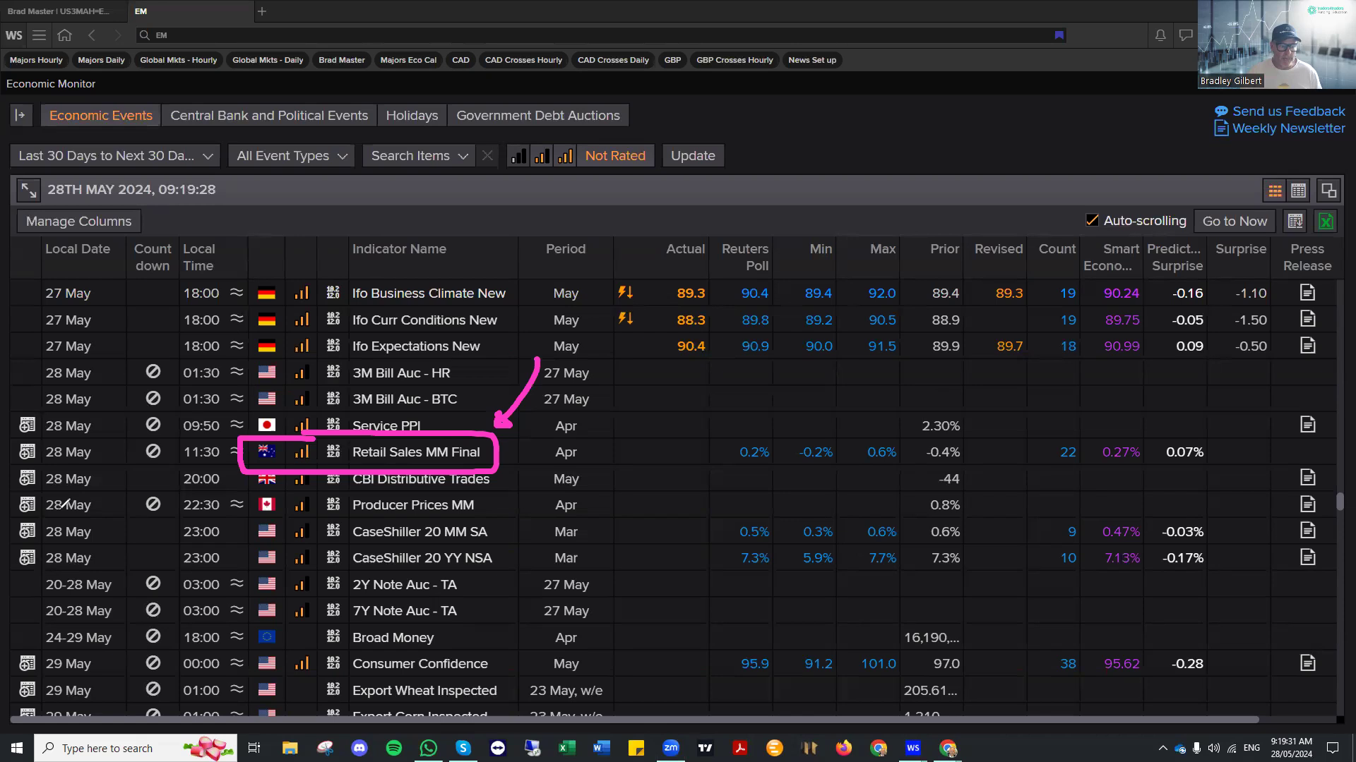
key(Escape)
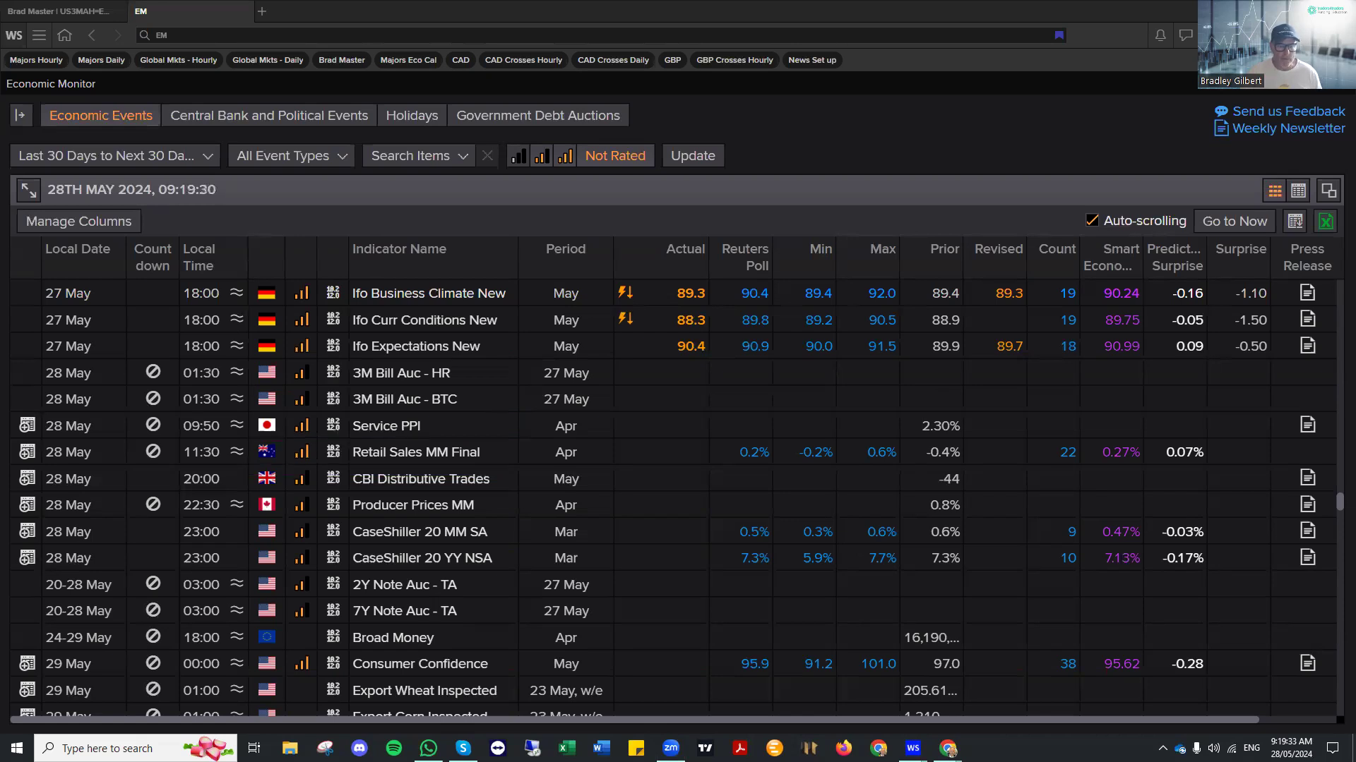
- Box the 29 May Australian CPI releases from Weighted CPI YY down, add three check marks, and box the Weighted CPI YY Reuters Poll value
scroll(279, 386, down, 4)
scroll(280, 390, down, 5)
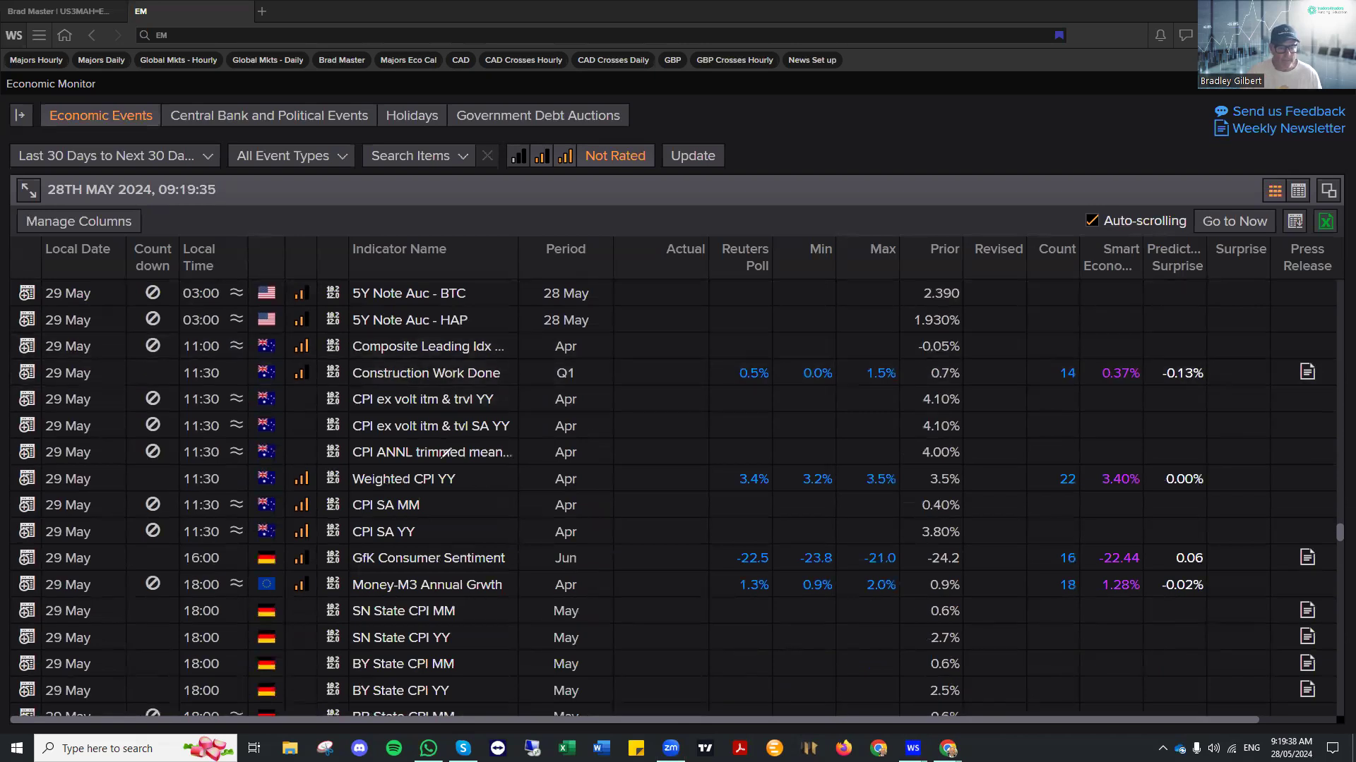
mouse_move(212, 455)
mouse_down()
mouse_move(526, 564)
mouse_move(470, 458)
mouse_move(542, 487)
mouse_move(578, 445)
mouse_move(592, 453)
mouse_up()
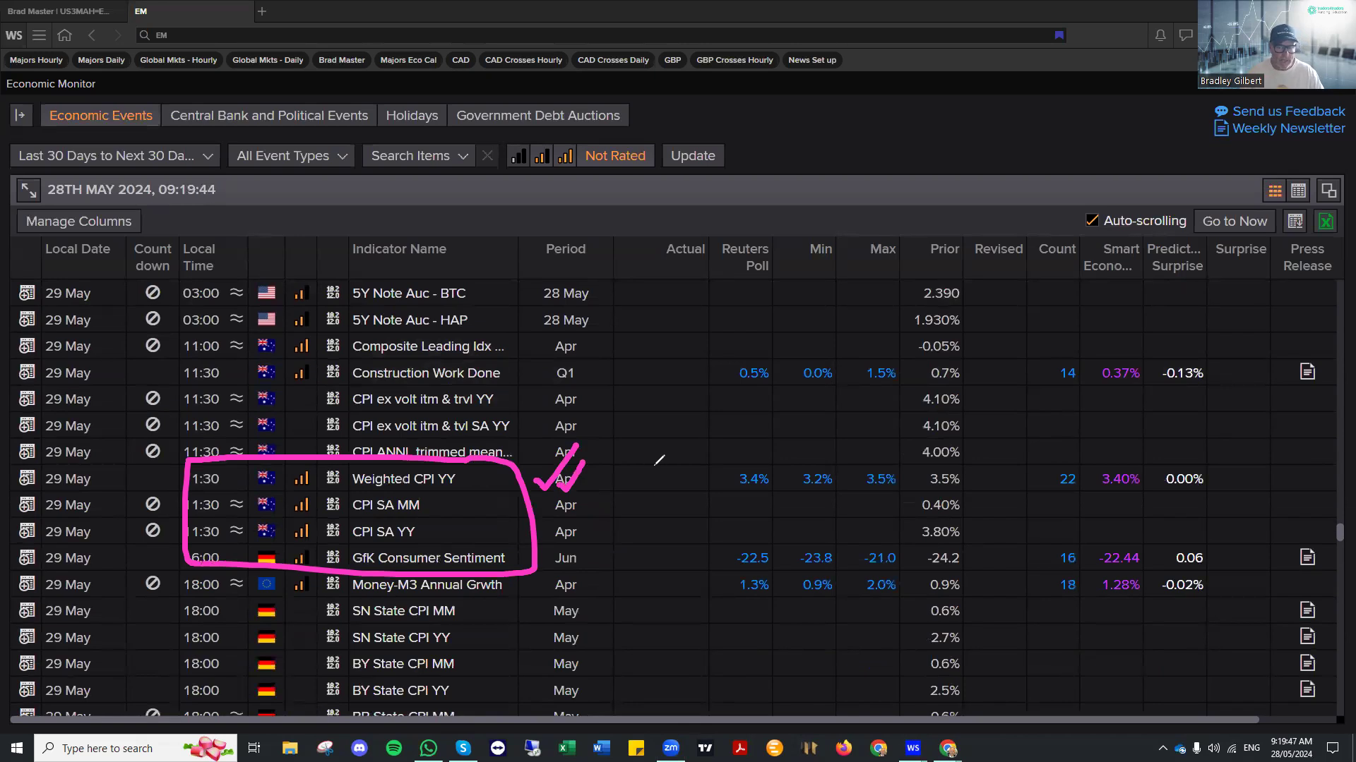
mouse_move(764, 464)
mouse_down()
mouse_move(706, 465)
mouse_move(704, 492)
mouse_move(780, 496)
mouse_move(759, 457)
mouse_up()
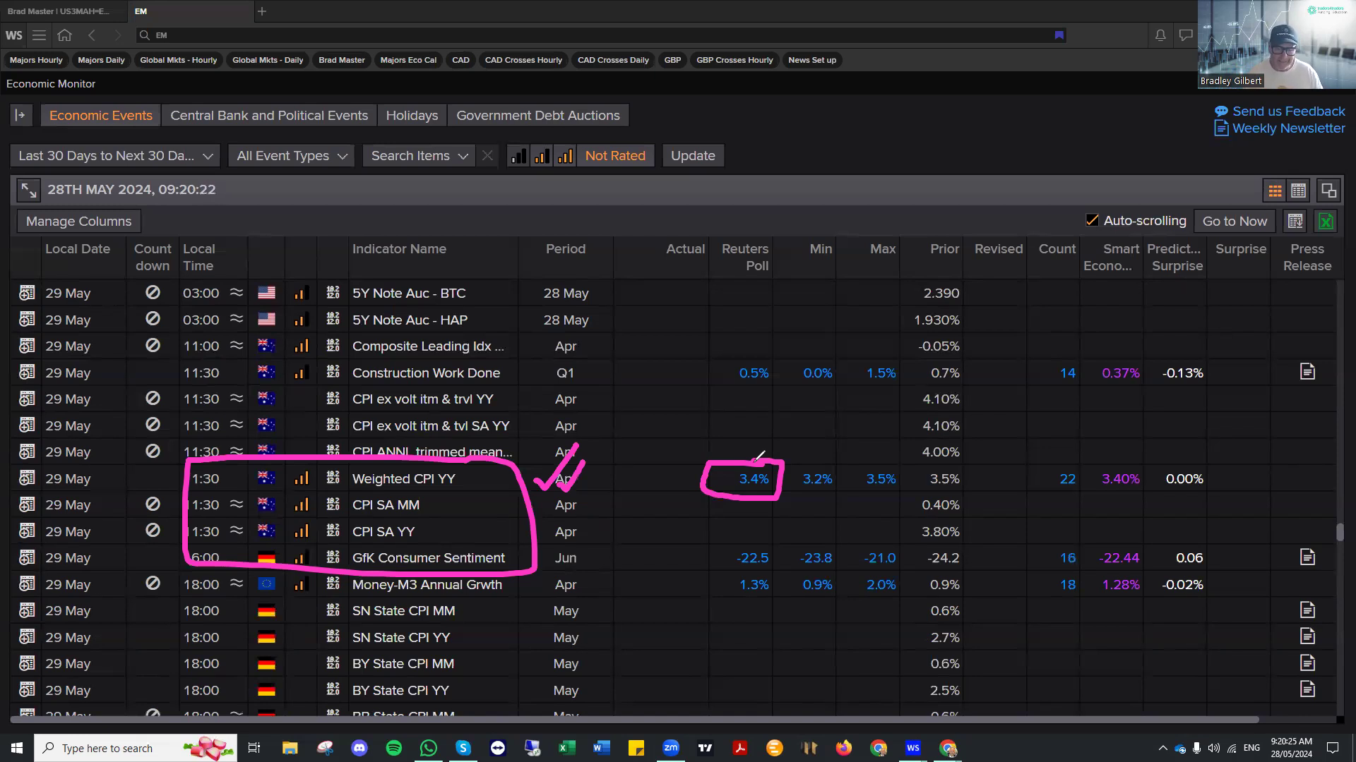
drag(570, 482, 604, 461)
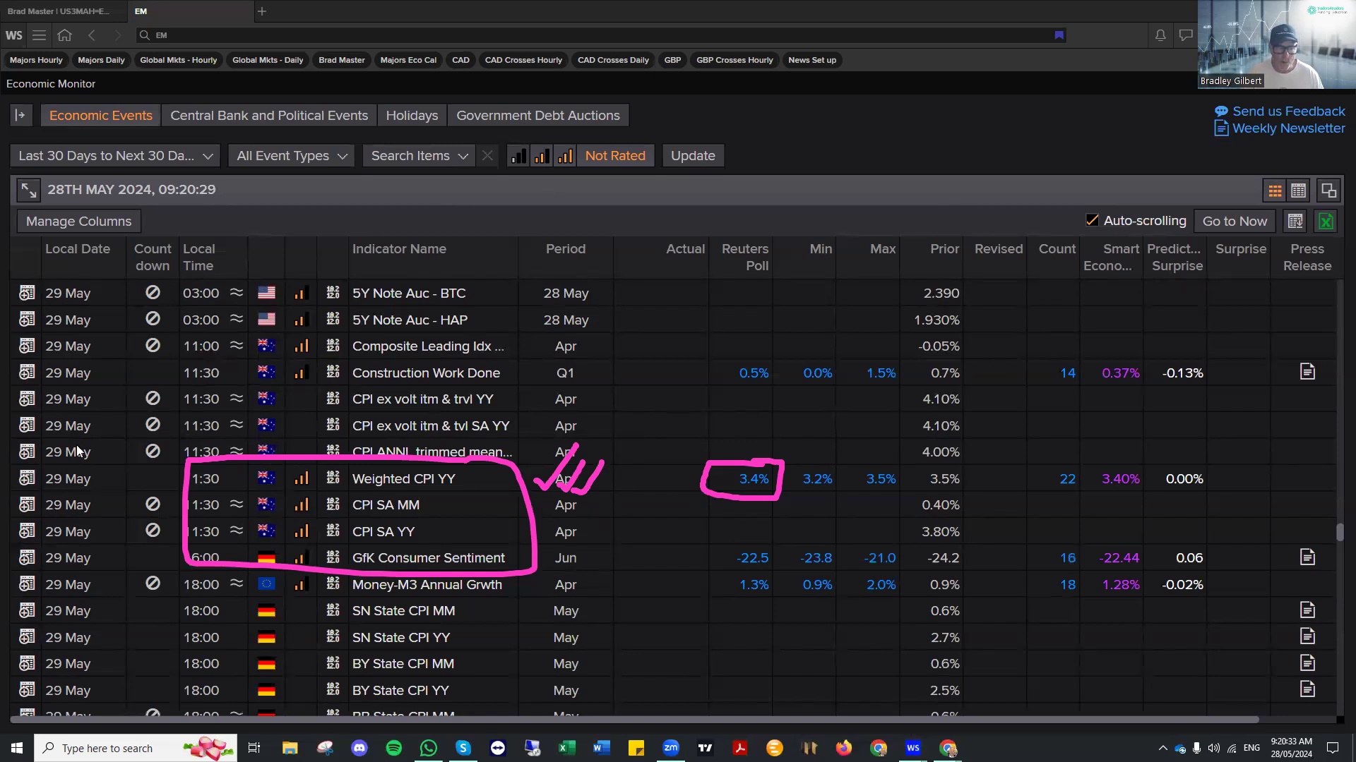
- Box the Weighted CPI YY Min and Max forecasts in yellow, draw pink arrows to the poll and Max values, and clear the drawing
mouse_move(880, 454)
mouse_down()
mouse_move(788, 487)
mouse_move(891, 503)
mouse_move(891, 449)
mouse_move(864, 452)
mouse_up()
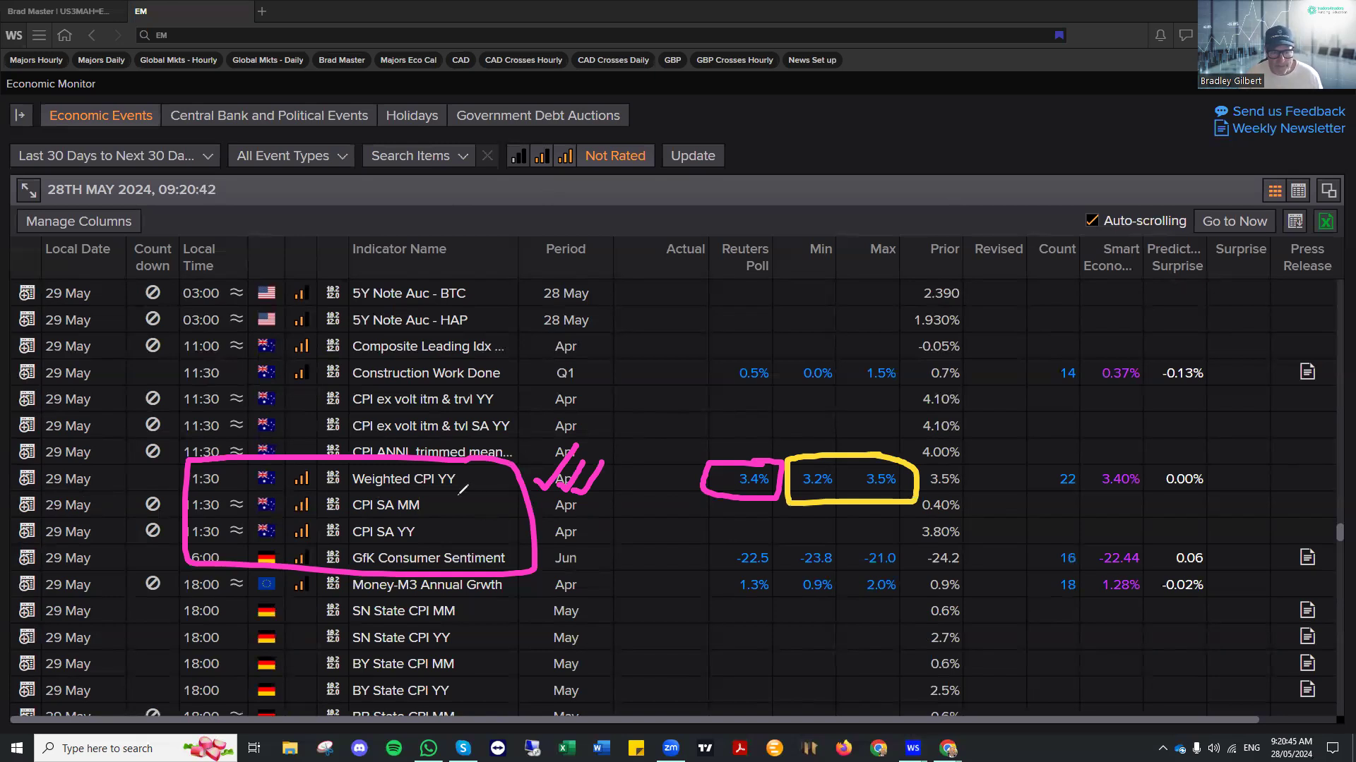
mouse_move(683, 364)
mouse_down()
mouse_move(664, 486)
mouse_move(689, 463)
mouse_up()
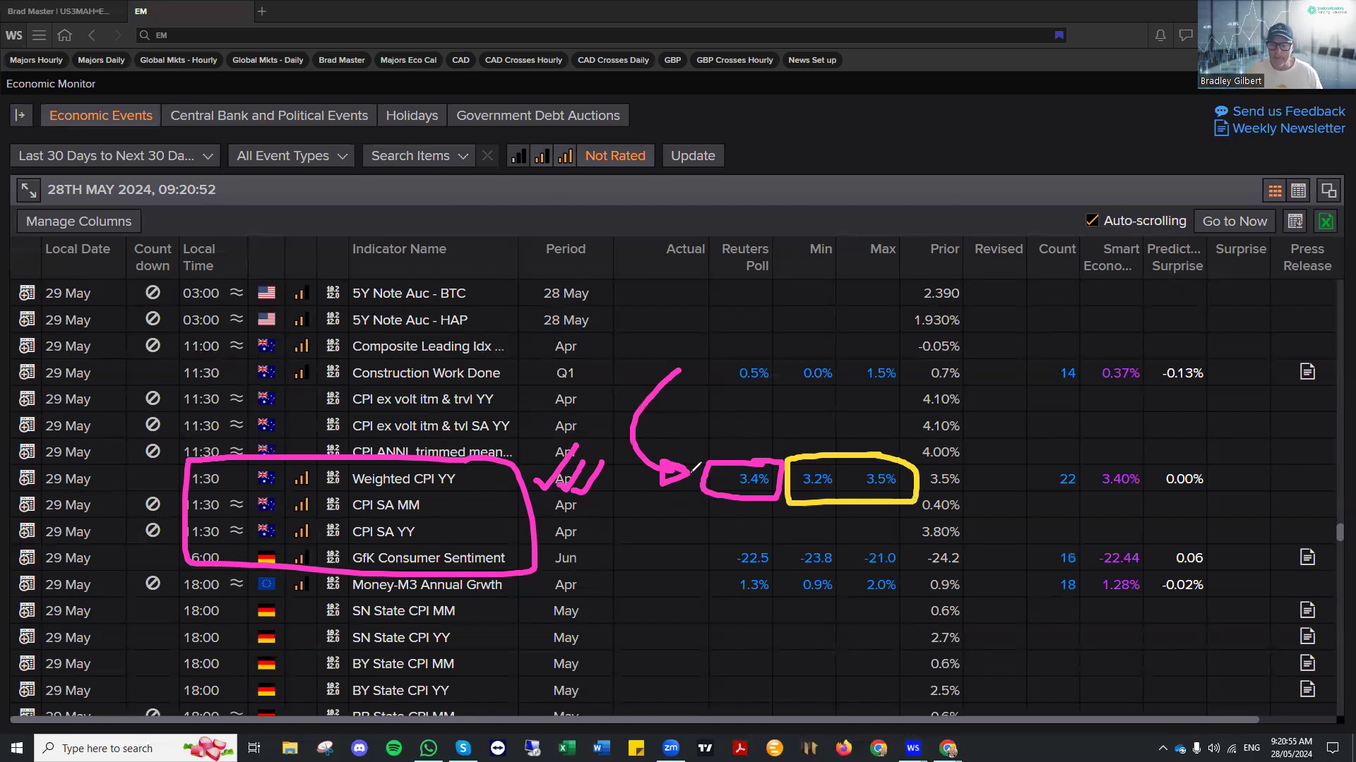
mouse_move(881, 349)
mouse_down()
mouse_move(882, 434)
mouse_move(867, 430)
mouse_move(888, 440)
mouse_move(878, 422)
mouse_up()
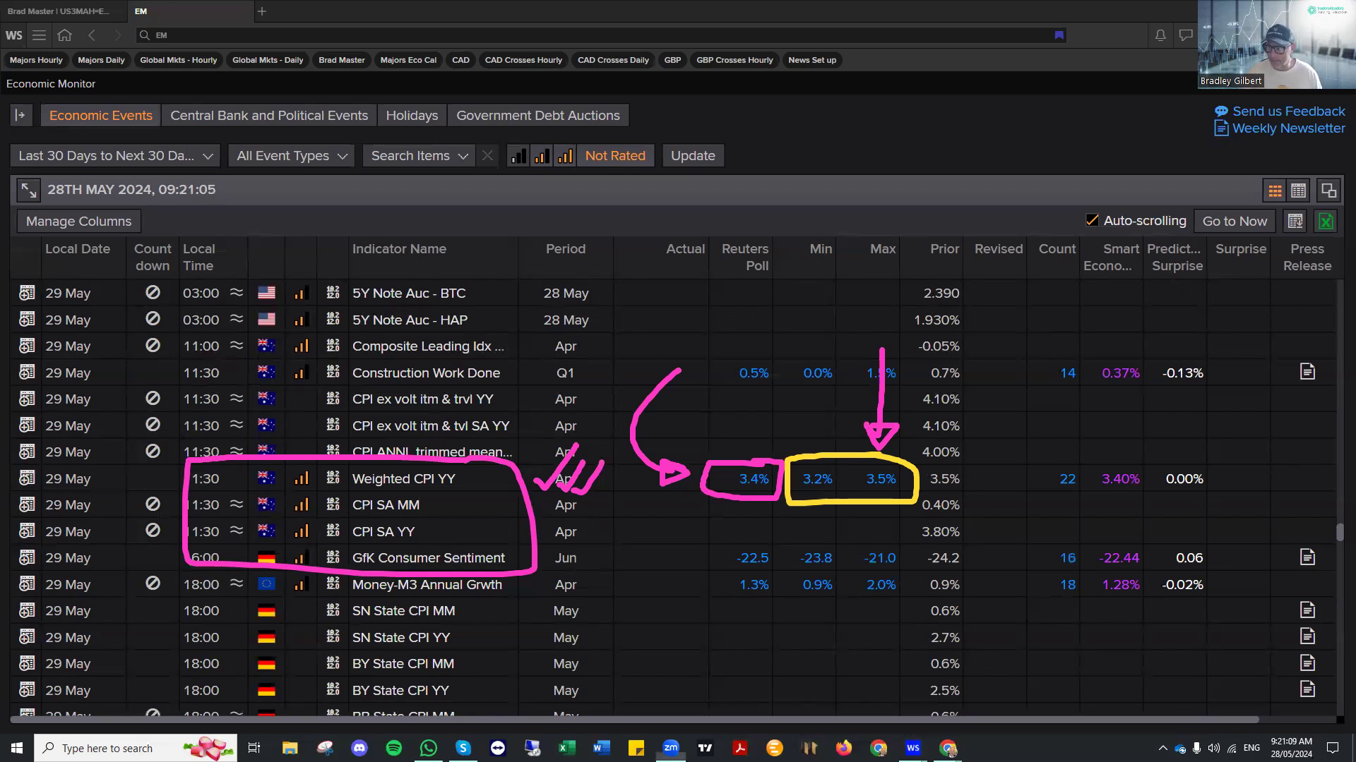
key(Escape)
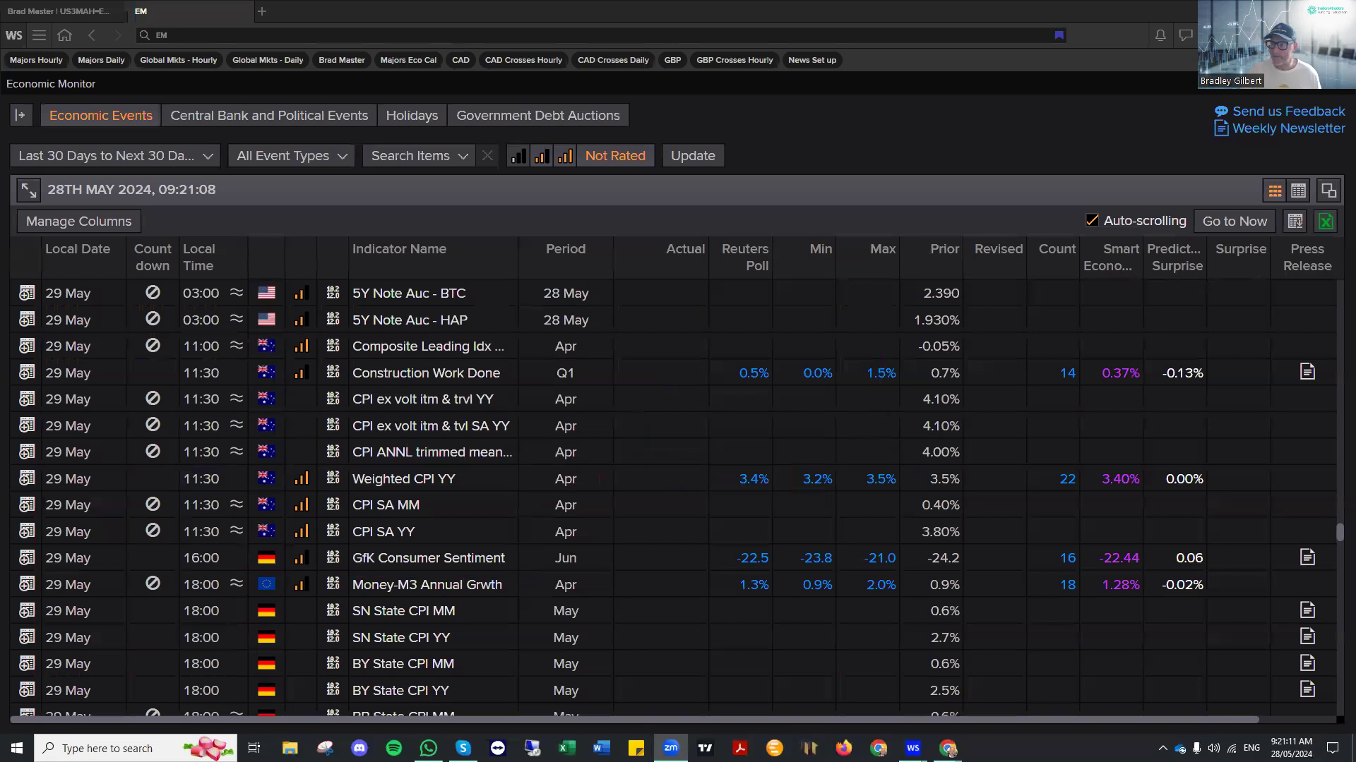
- On the daily AUD chart, circle the upper trendline near the latest price, draw a rising arrow beside it, and clear both marks
key(alt+Tab)
mouse_move(1183, 354)
mouse_down()
mouse_move(1208, 365)
mouse_move(1197, 346)
mouse_up()
mouse_move(1150, 424)
mouse_down()
mouse_move(1168, 326)
mouse_move(1147, 348)
mouse_move(1192, 345)
mouse_up()
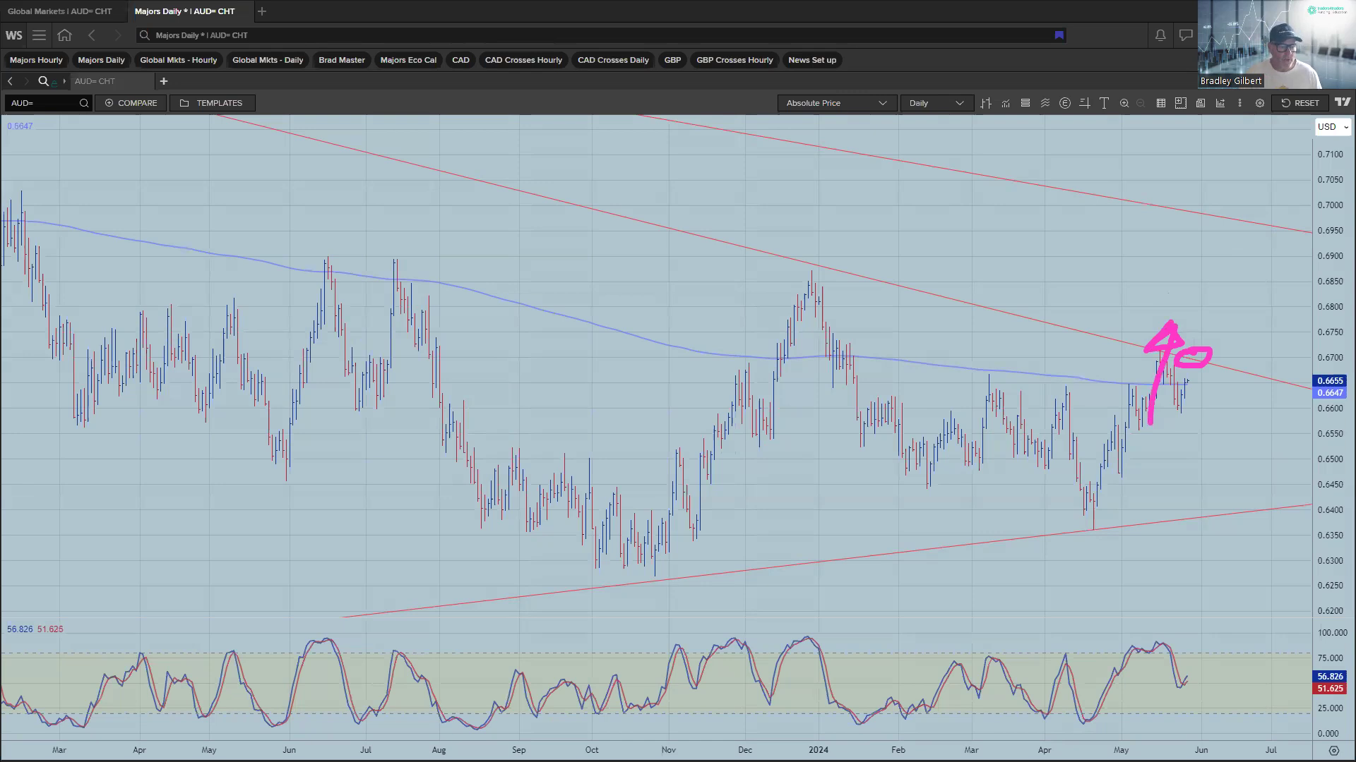
key(Escape)
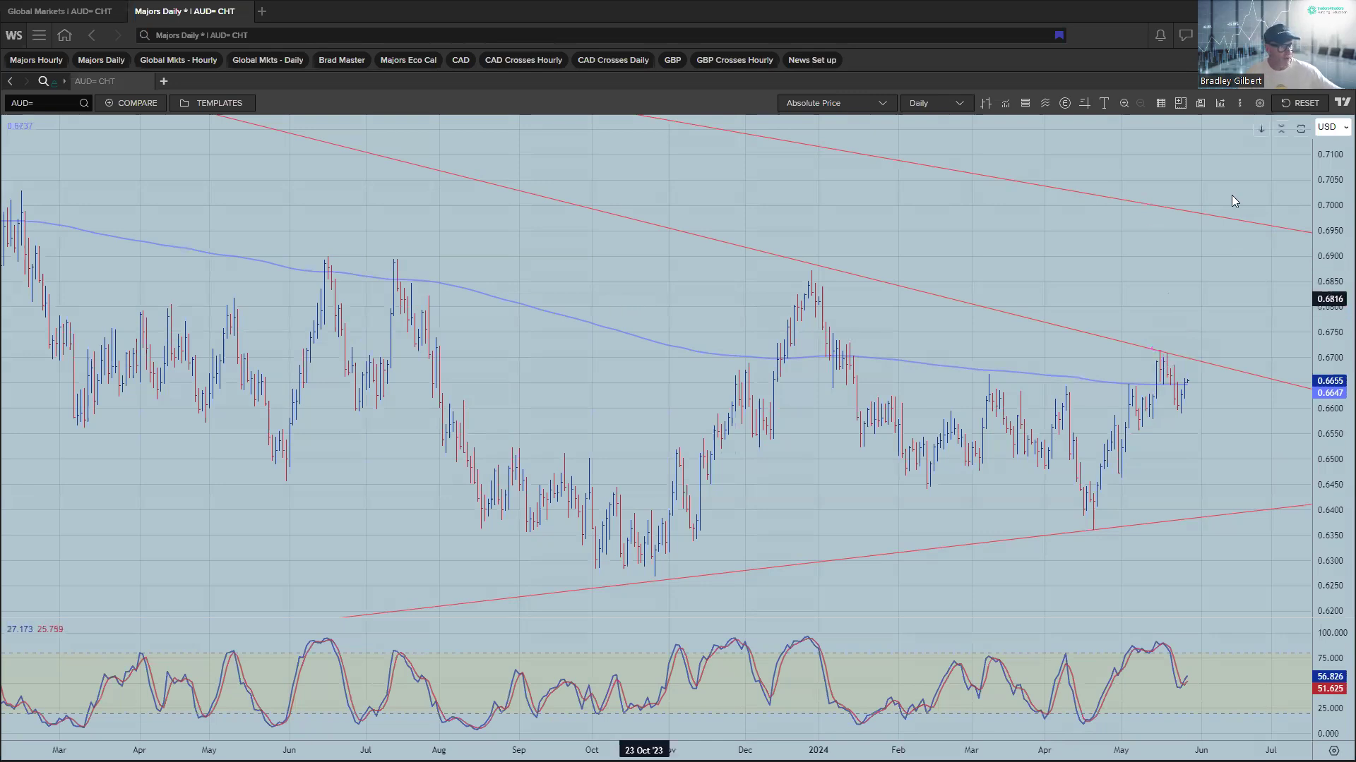
- In the Majors Daily grid, draw a falling arrow on the DXY chart and a rising arrow on the AUD chart
click(1281, 129)
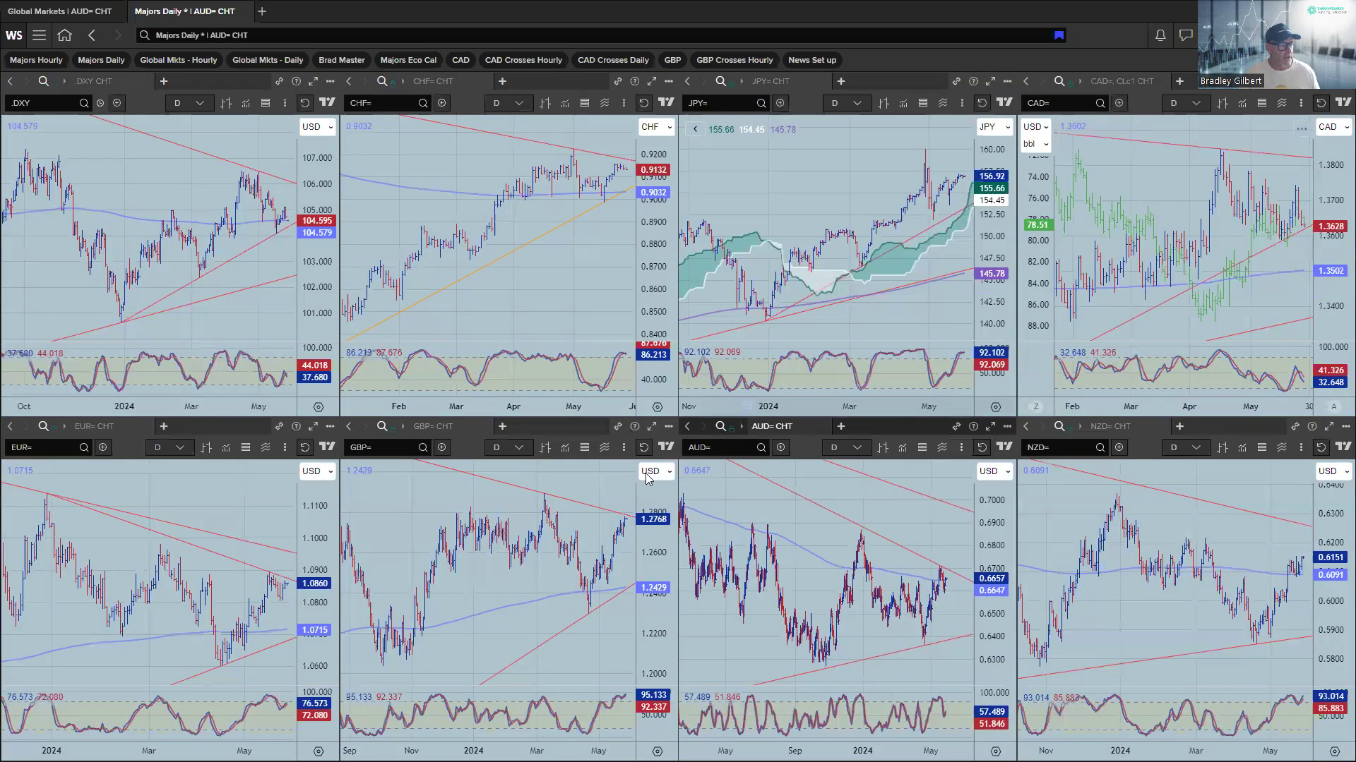
scroll(757, 541, up, 4)
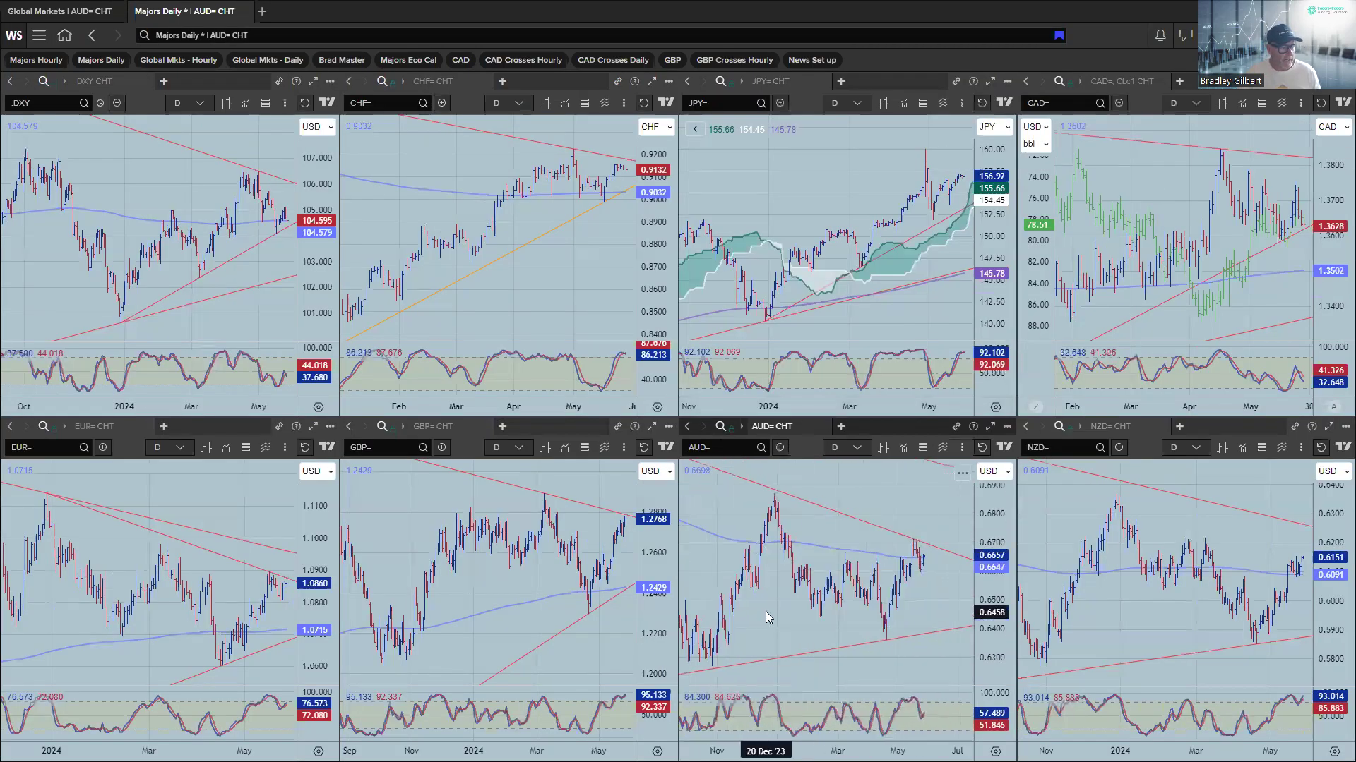
scroll(783, 614, up, 4)
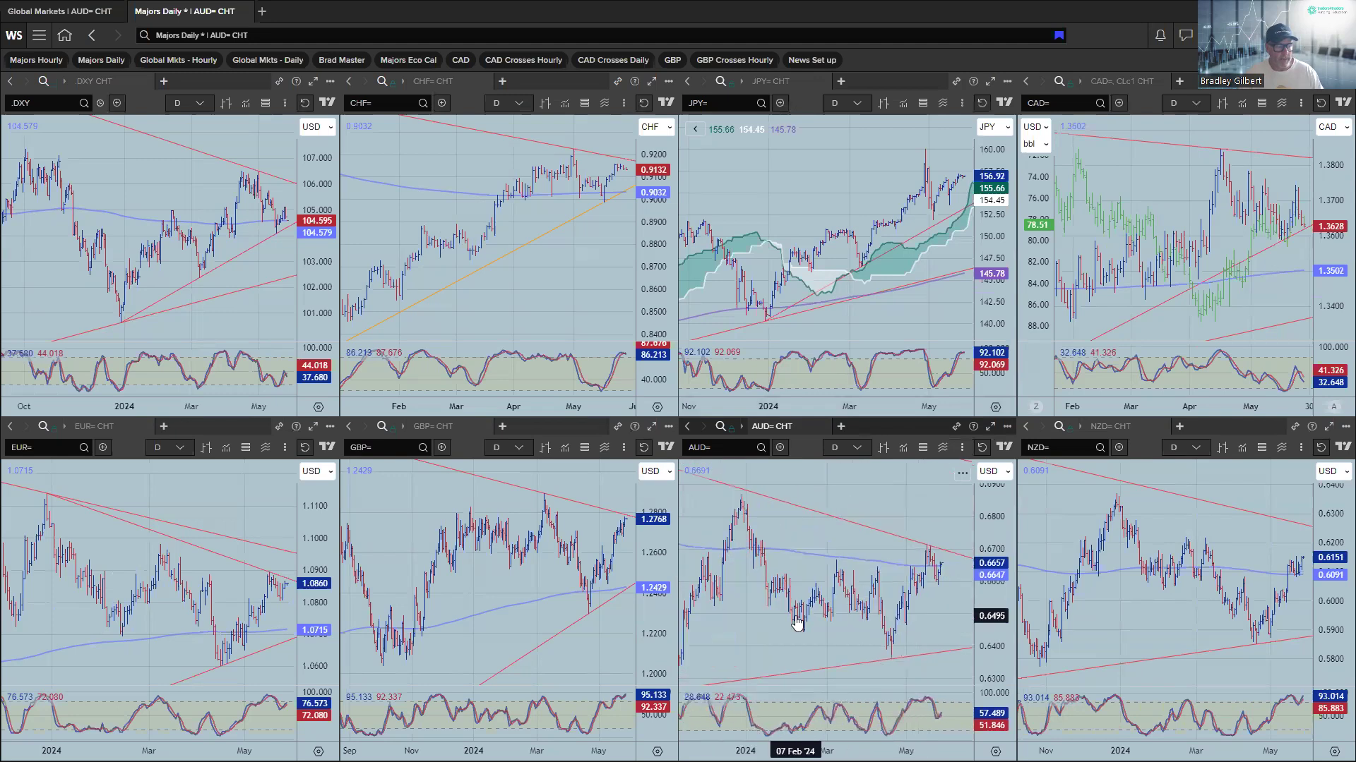
scroll(796, 621, down, 2)
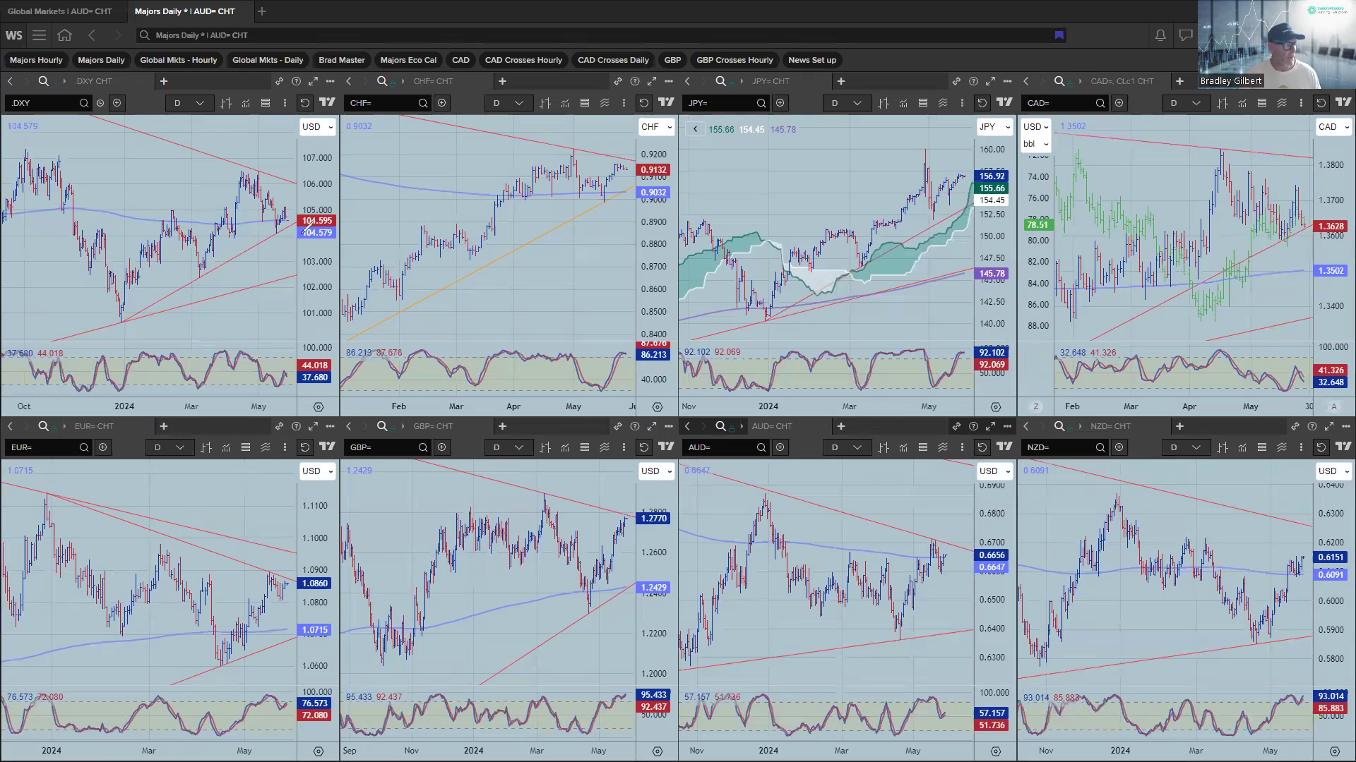
drag(245, 186, 295, 240)
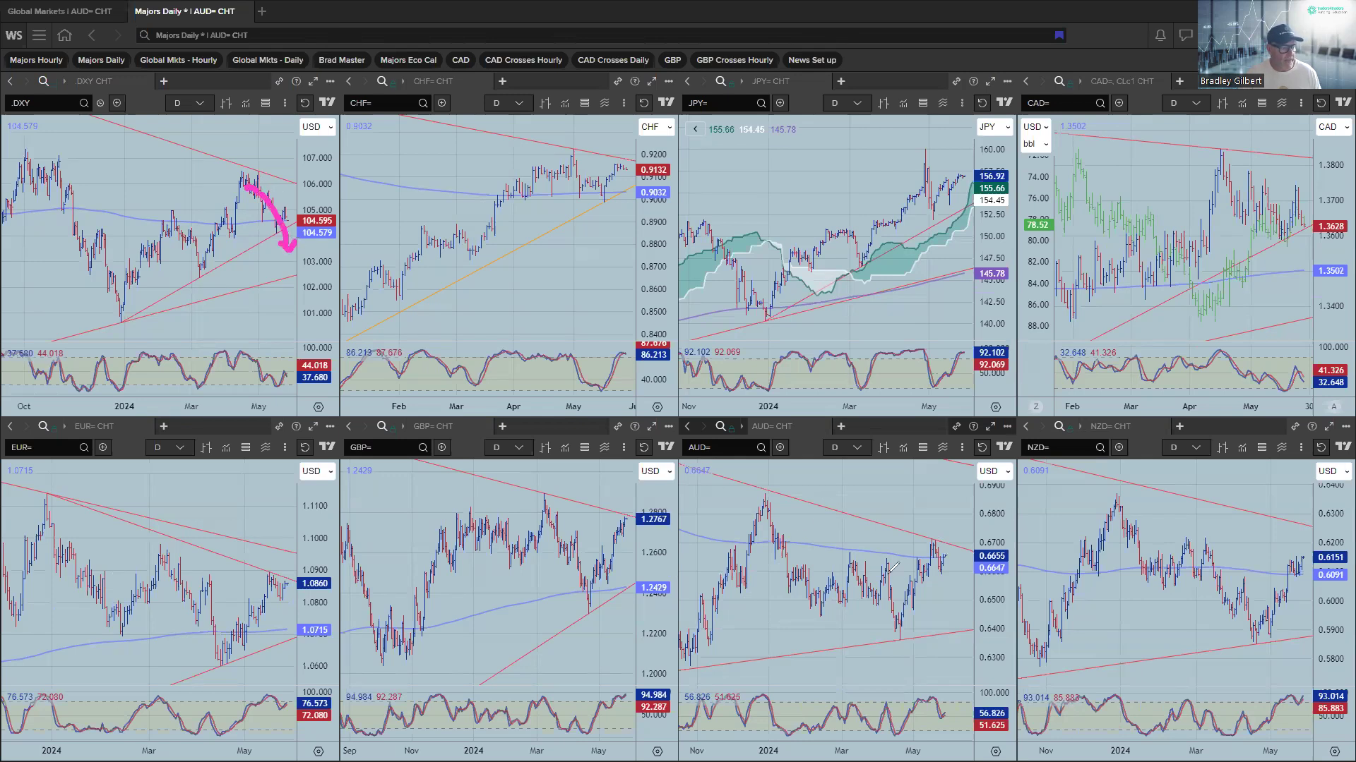
mouse_move(897, 599)
mouse_down()
mouse_move(931, 545)
mouse_move(918, 552)
mouse_move(941, 557)
mouse_up()
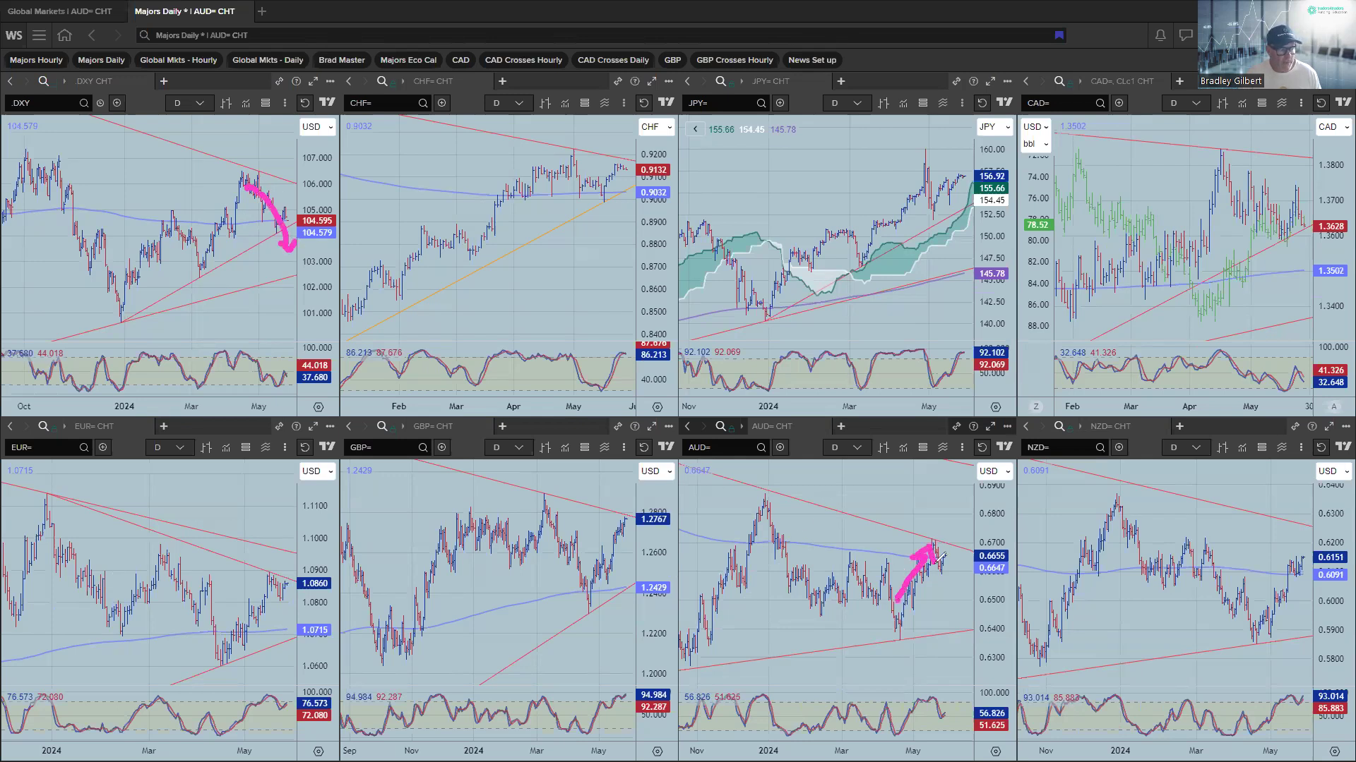
- Mark a cross above the upper trendline on the AUD daily chart
mouse_move(939, 496)
mouse_down()
mouse_move(953, 504)
mouse_move(942, 506)
mouse_up()
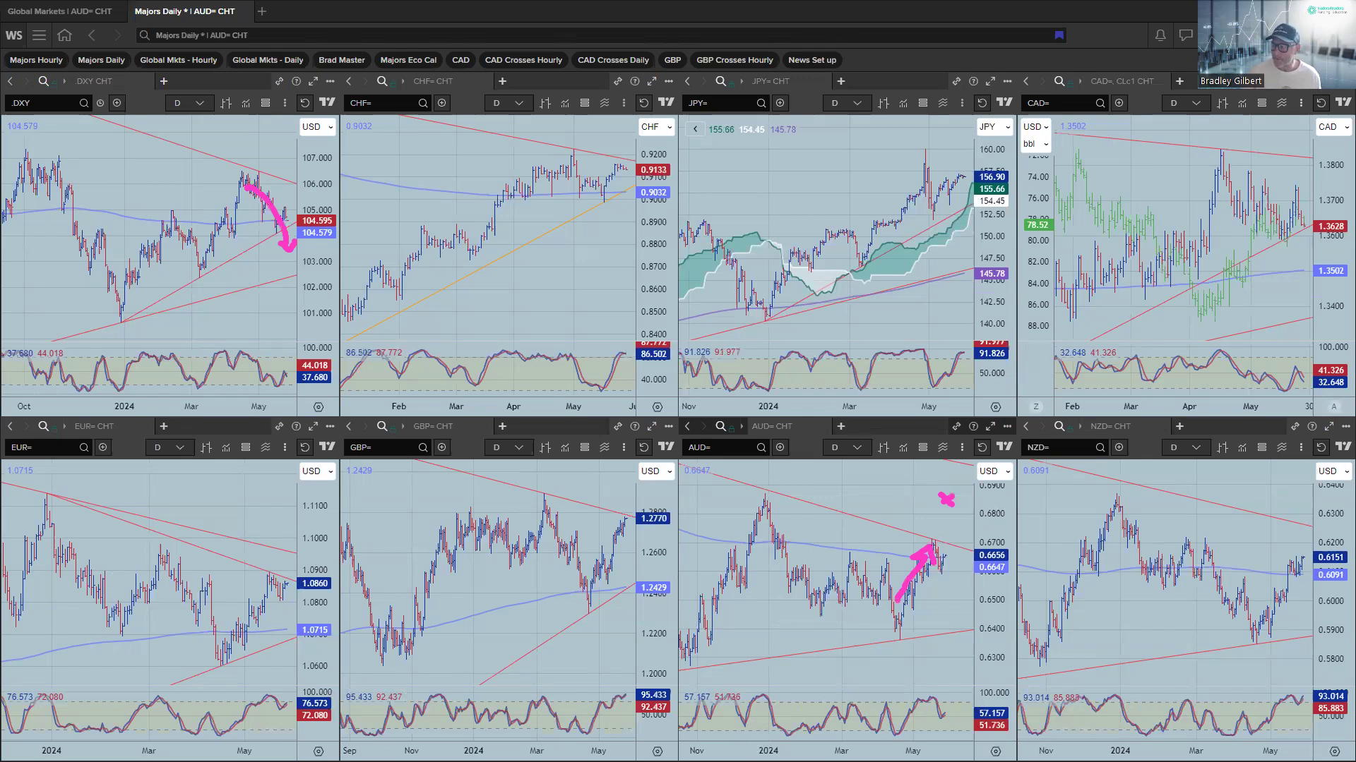
- In the Economic Monitor, box the 30 May US Core PCE Prices Prelim release, point an arrow at it, and mark its forecast values
key(alt+Tab)
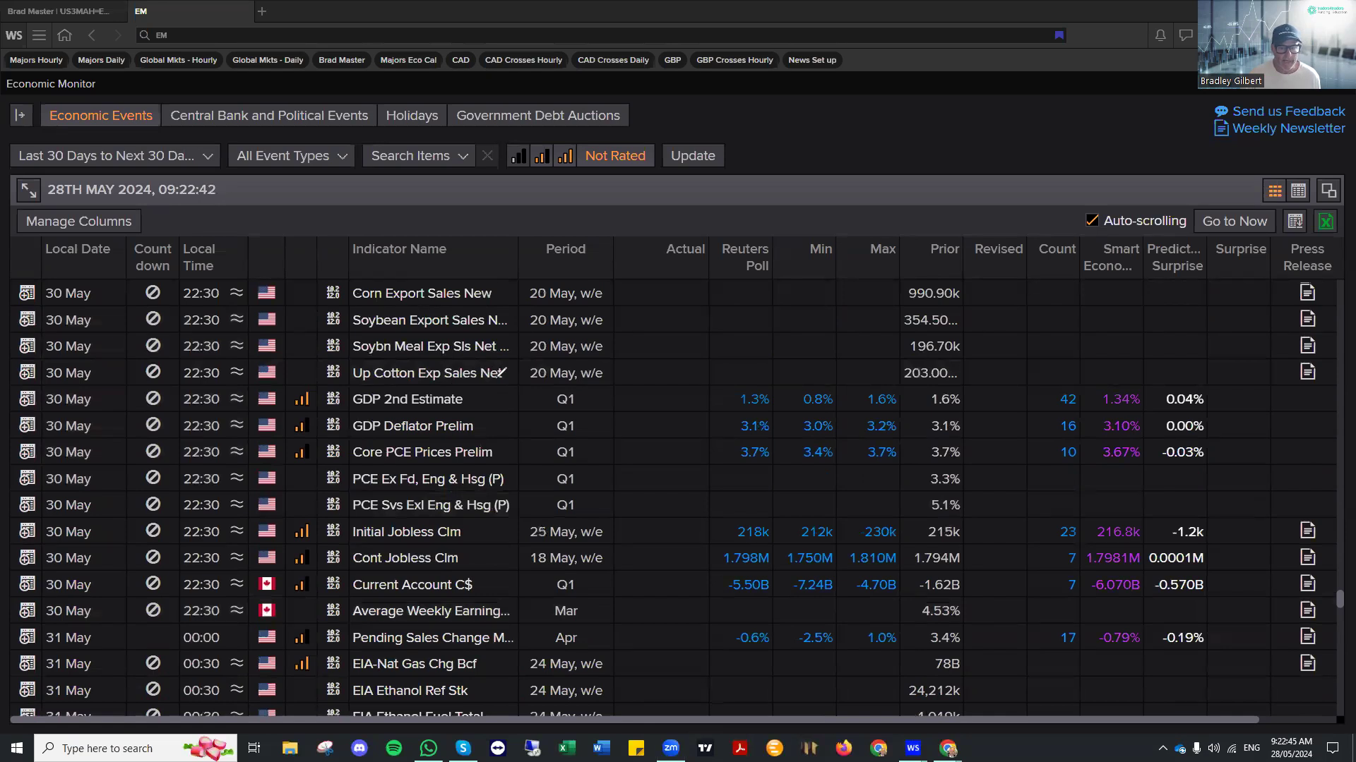
mouse_move(486, 434)
mouse_down()
mouse_move(258, 437)
mouse_move(258, 459)
mouse_move(523, 476)
mouse_move(528, 441)
mouse_move(468, 431)
mouse_up()
drag(138, 458, 234, 459)
mouse_move(189, 445)
mouse_down()
mouse_move(237, 459)
mouse_move(201, 470)
mouse_up()
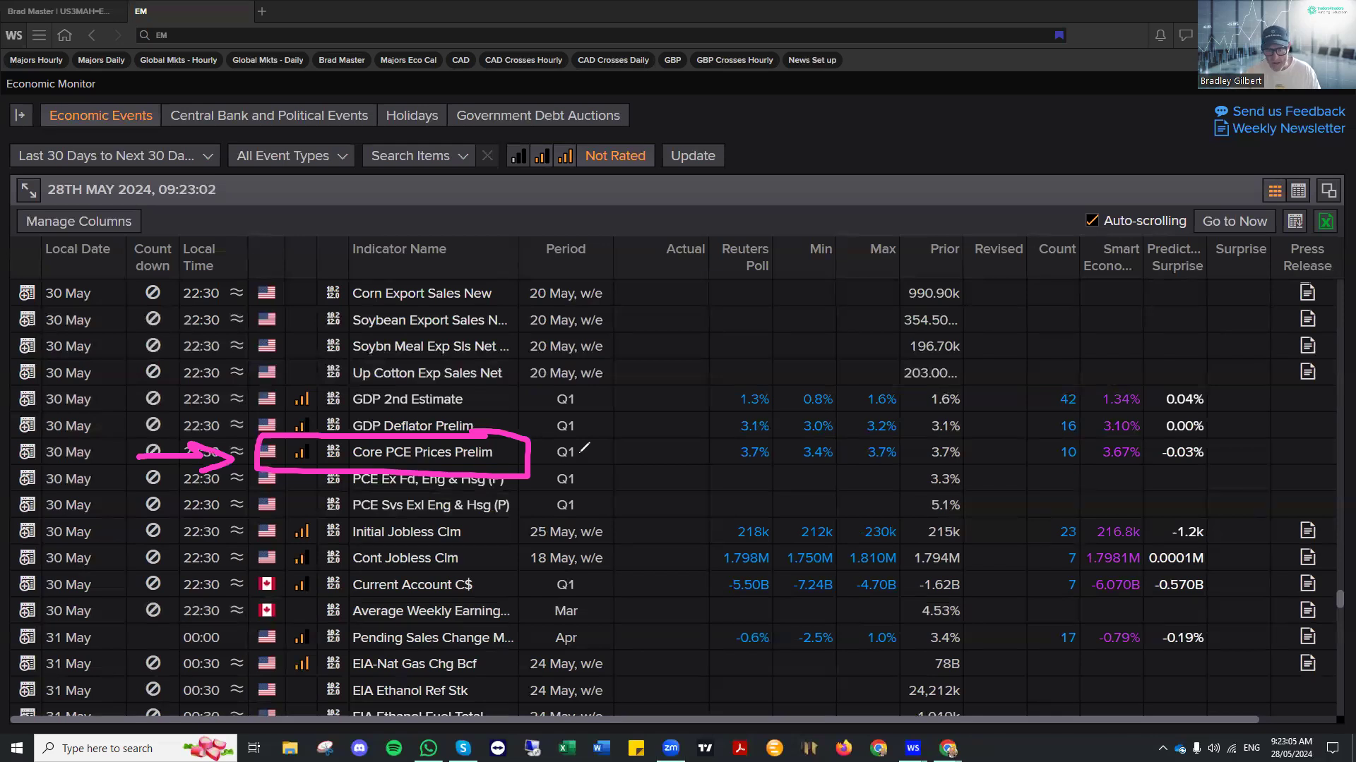
mouse_move(766, 437)
mouse_down()
mouse_move(716, 449)
mouse_move(776, 462)
mouse_move(783, 441)
mouse_move(759, 434)
mouse_move(898, 471)
mouse_up()
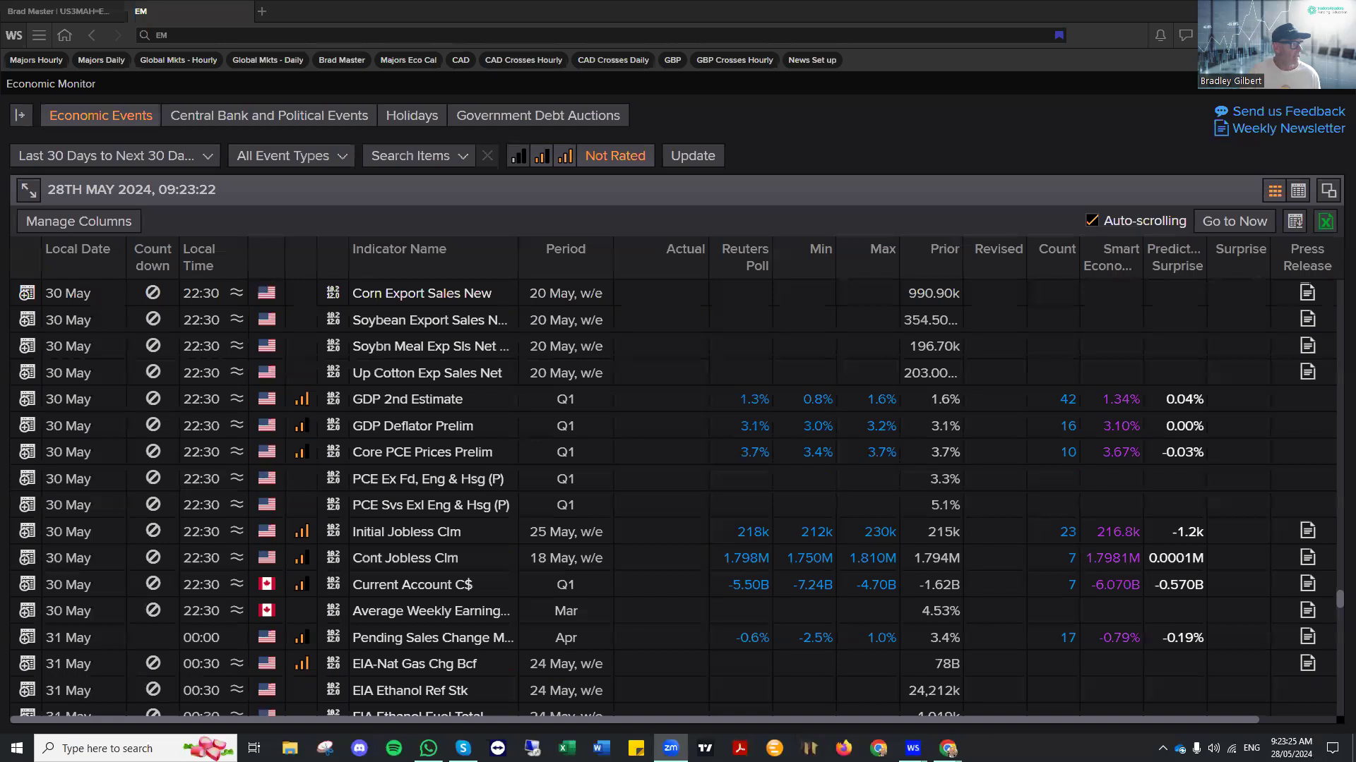
- Enlarge the DXY daily chart, circle the moving average and rising trendline near the latest price, draw a falling arrow, and clear the marks
key(alt+Tab)
click(313, 82)
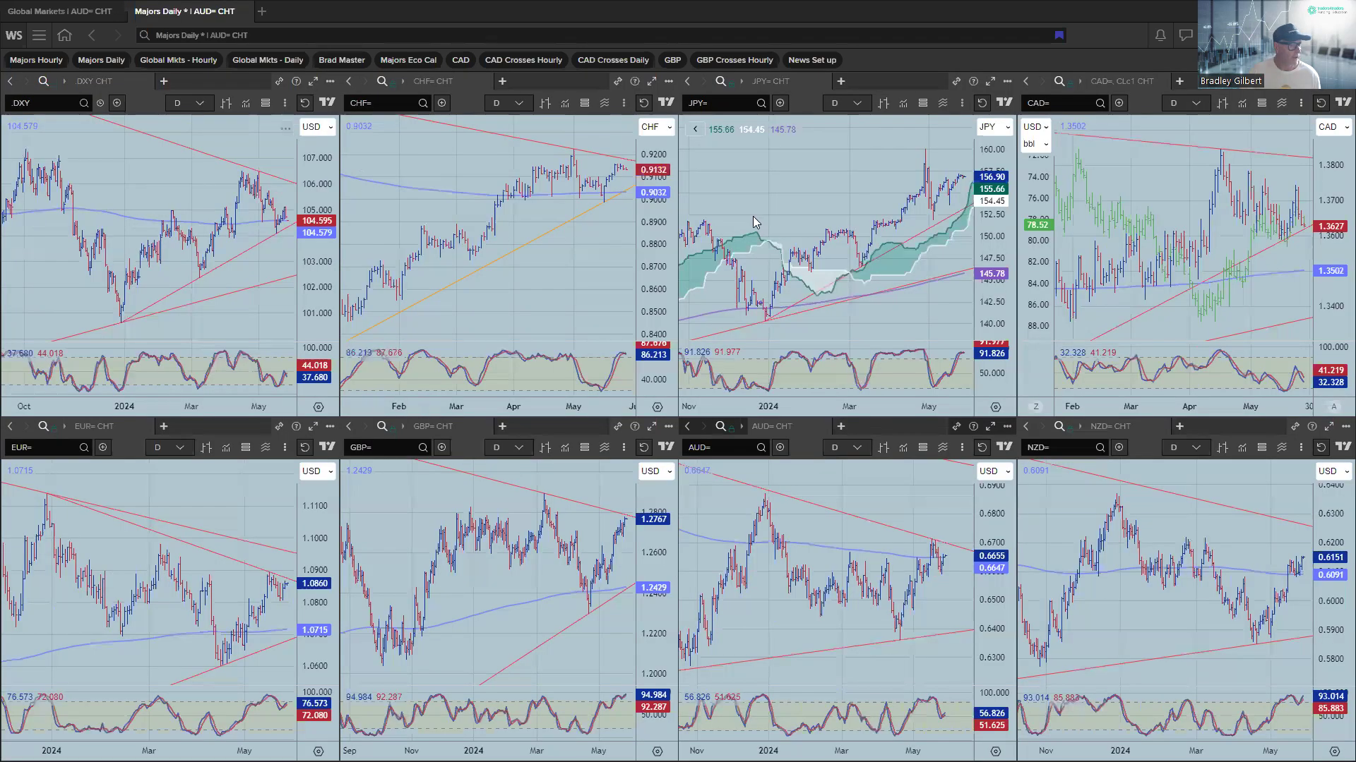
mouse_move(767, 230)
mouse_down()
mouse_move(929, 251)
mouse_move(746, 245)
mouse_up()
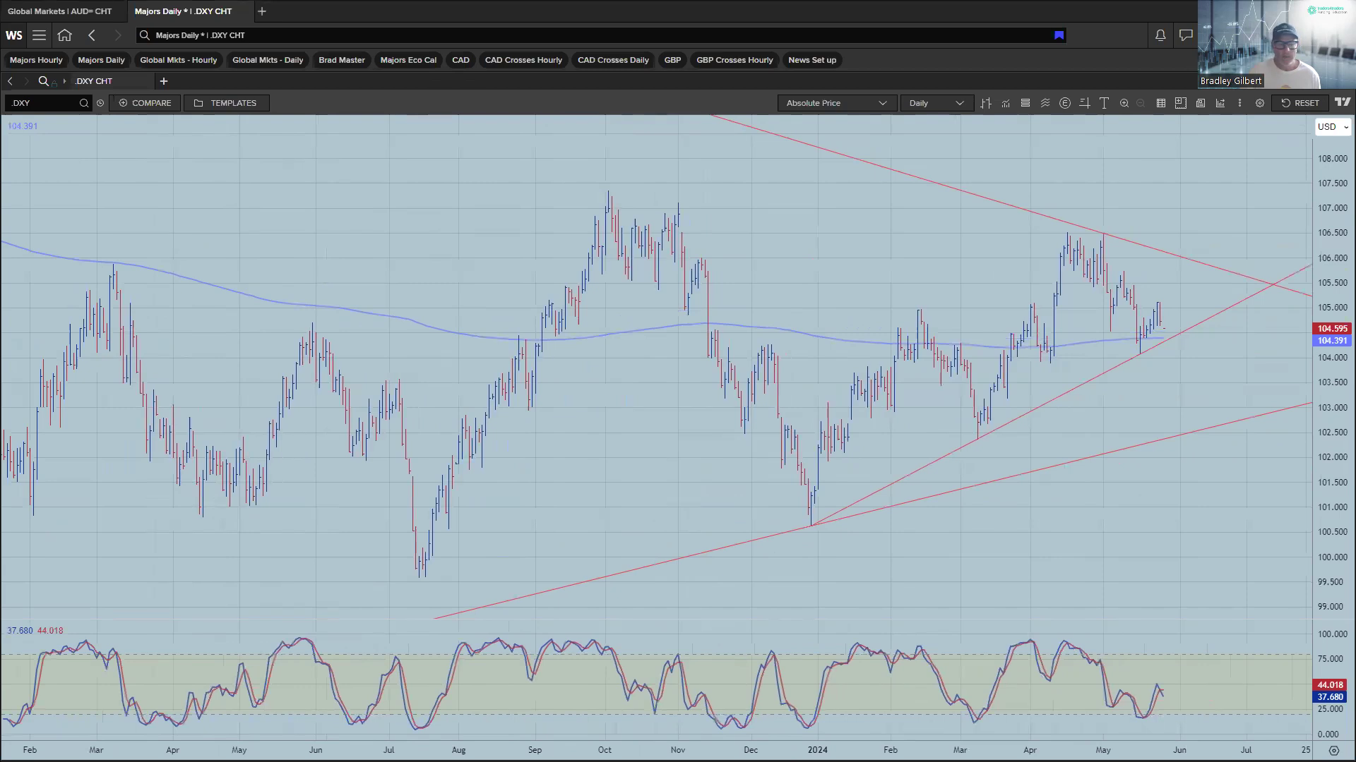
mouse_move(1172, 329)
mouse_down()
mouse_move(1147, 339)
mouse_move(1191, 342)
mouse_move(1172, 331)
mouse_up()
mouse_move(1167, 279)
mouse_down()
mouse_move(1198, 379)
mouse_move(1209, 366)
mouse_up()
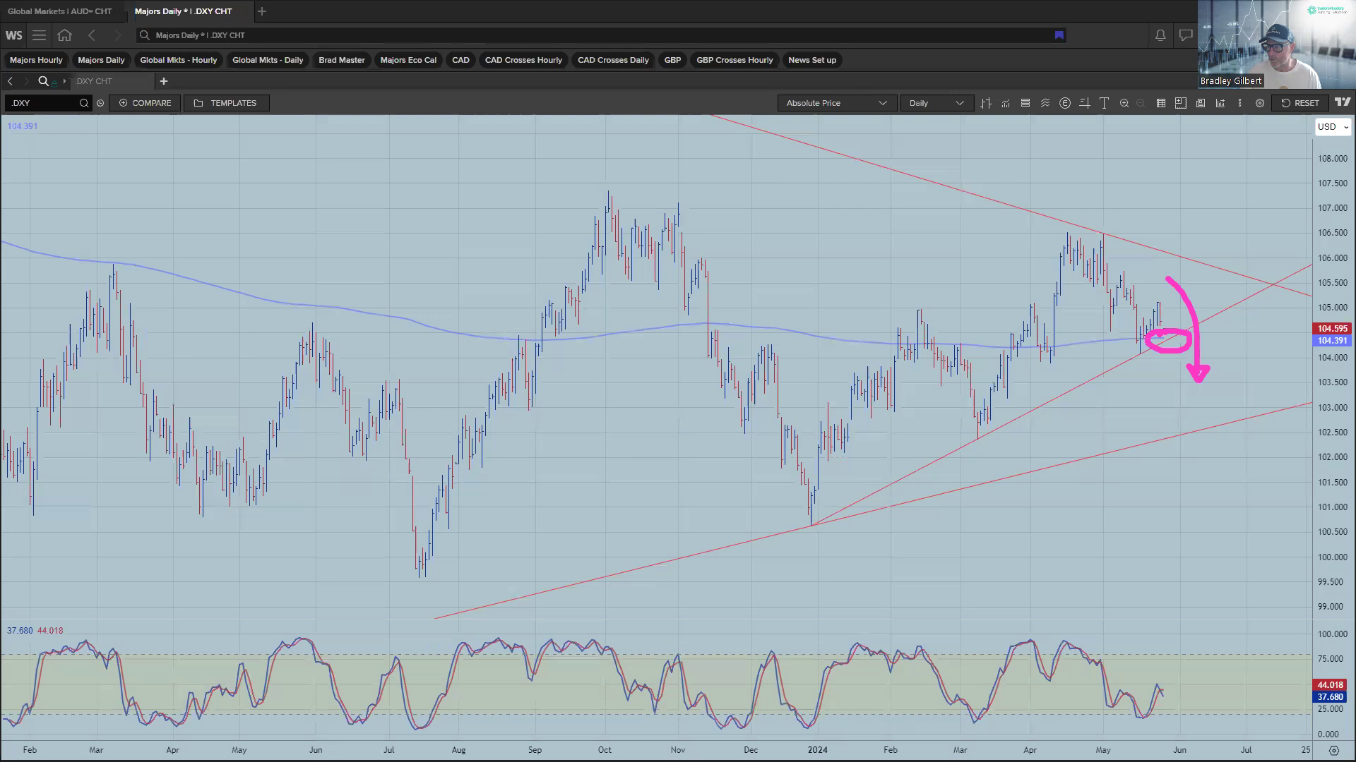
key(Escape)
- In the Economic Monitor, box the 30 May US GDP and PCE rows with two check marks, and underline Initial Jobless Clm
key(alt+Tab)
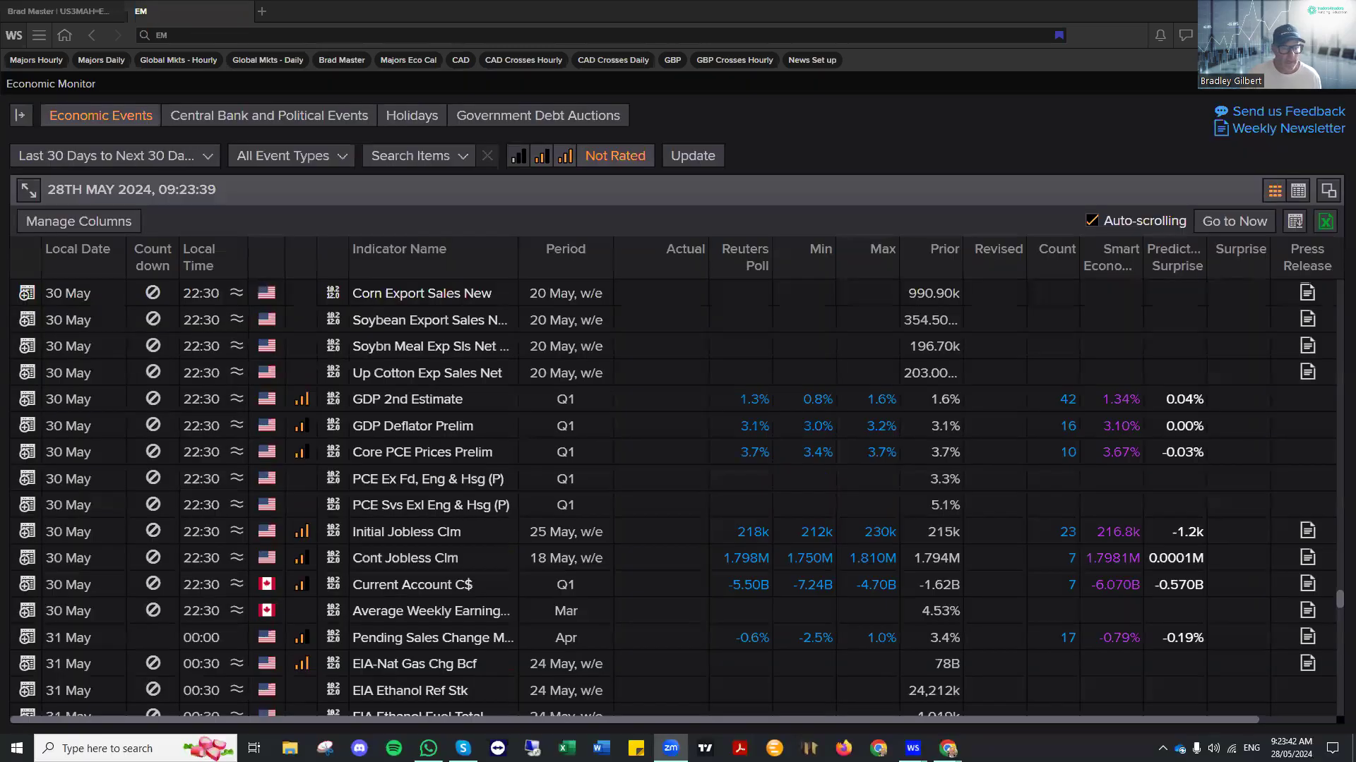
mouse_move(452, 376)
mouse_down()
mouse_move(274, 380)
mouse_move(272, 479)
mouse_move(584, 402)
mouse_move(418, 377)
mouse_up()
drag(367, 546, 432, 545)
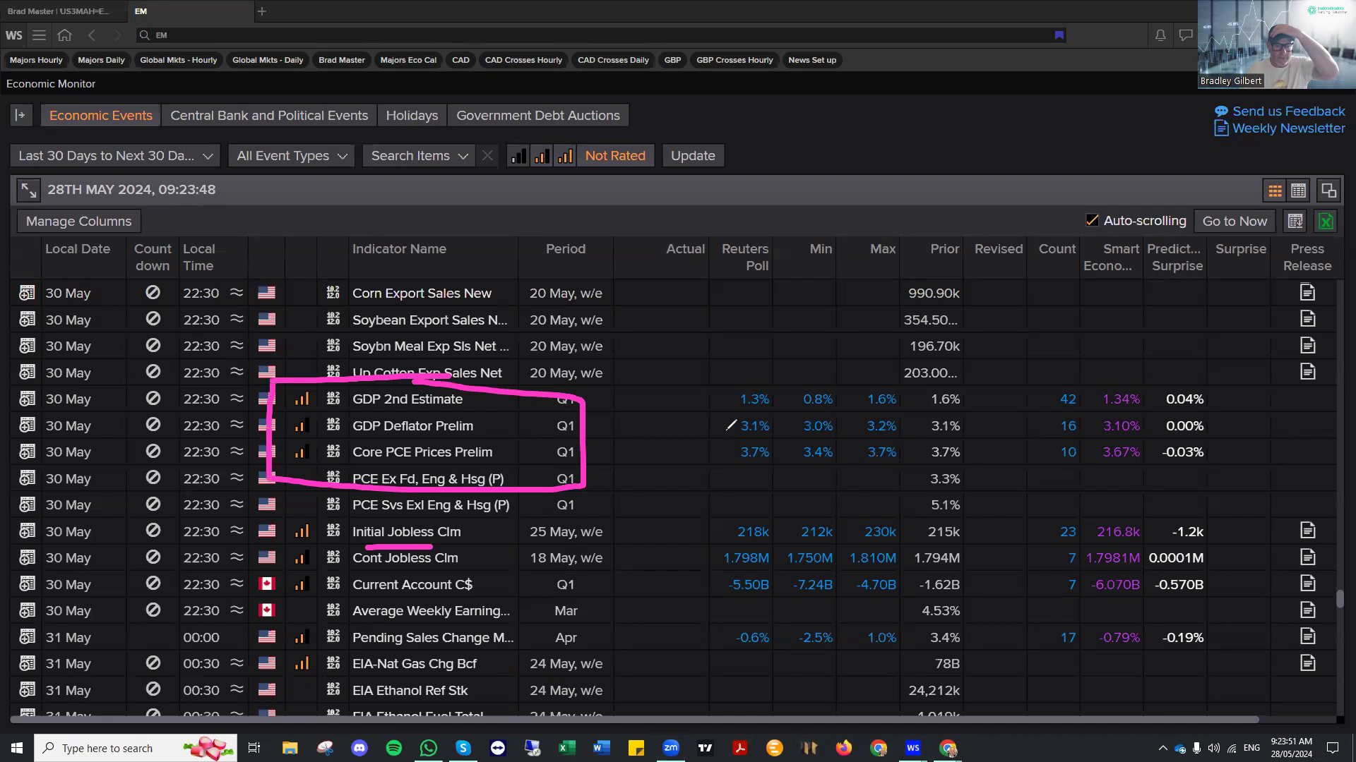
mouse_move(585, 422)
mouse_down()
mouse_move(595, 433)
mouse_move(605, 400)
mouse_move(627, 401)
mouse_up()
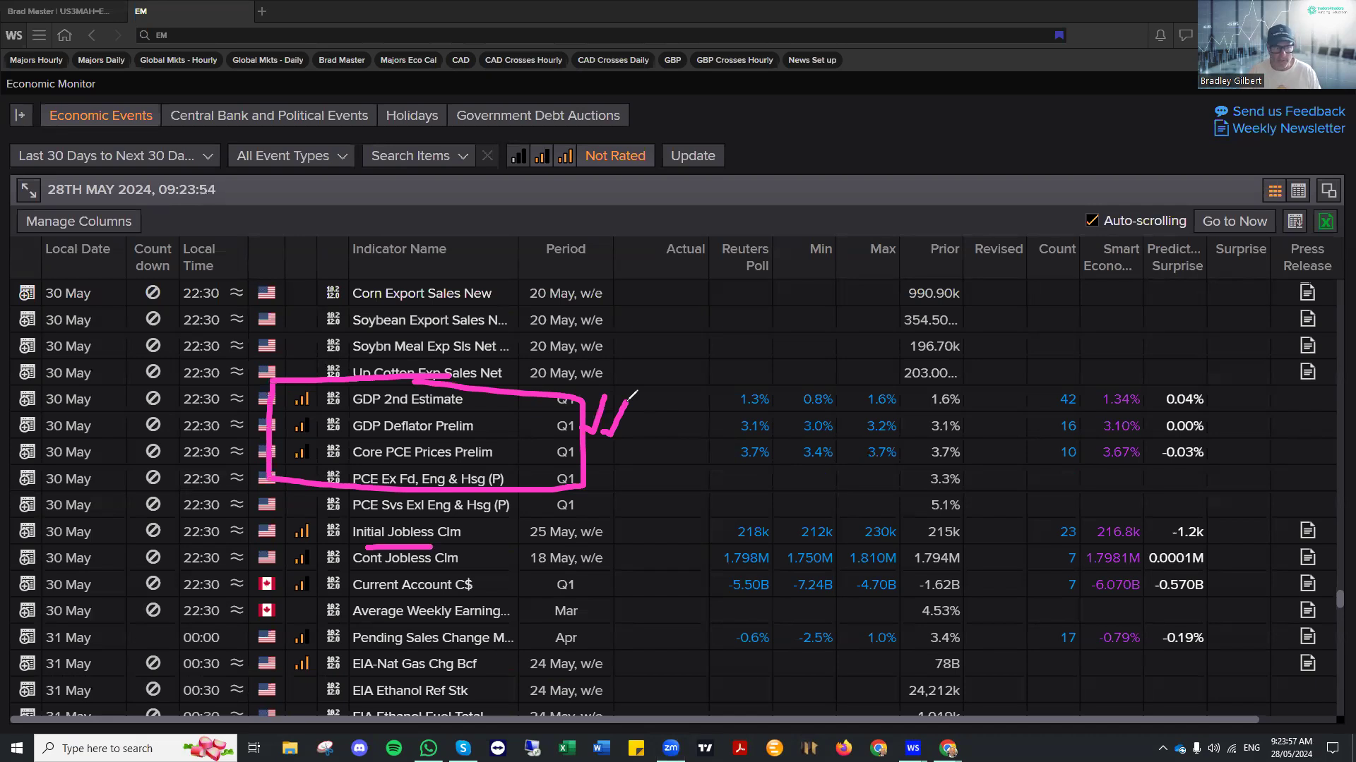
- Box the Min column heading and draw an arrow down to the GDP 2nd Estimate minimum forecast
mouse_move(830, 231)
mouse_down()
mouse_move(784, 233)
mouse_move(827, 281)
mouse_move(846, 243)
mouse_move(830, 230)
mouse_up()
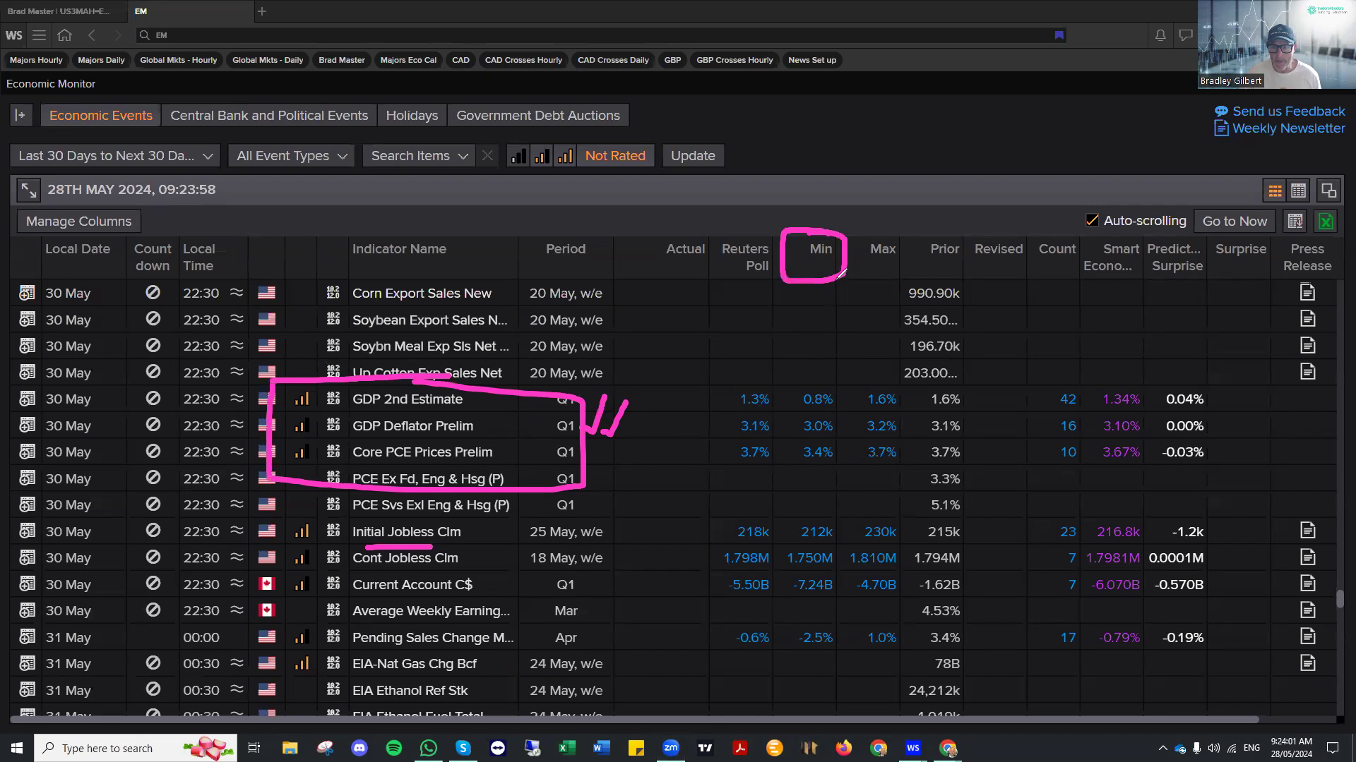
mouse_move(819, 291)
mouse_down()
mouse_move(823, 379)
mouse_move(837, 360)
mouse_up()
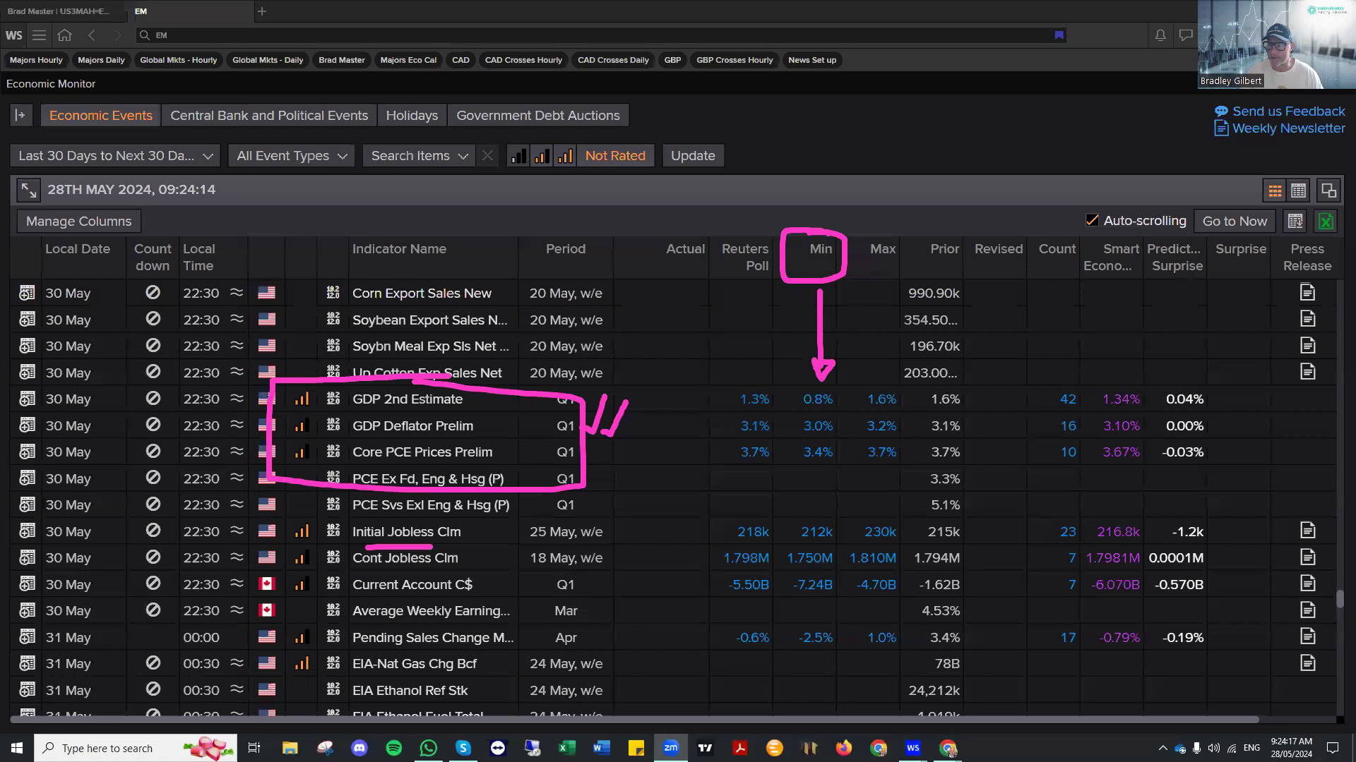
- On the DXY chart, circle both rising trendlines, add a falling arrow, a cross and three check marks, and clear the drawing
key(alt+Tab)
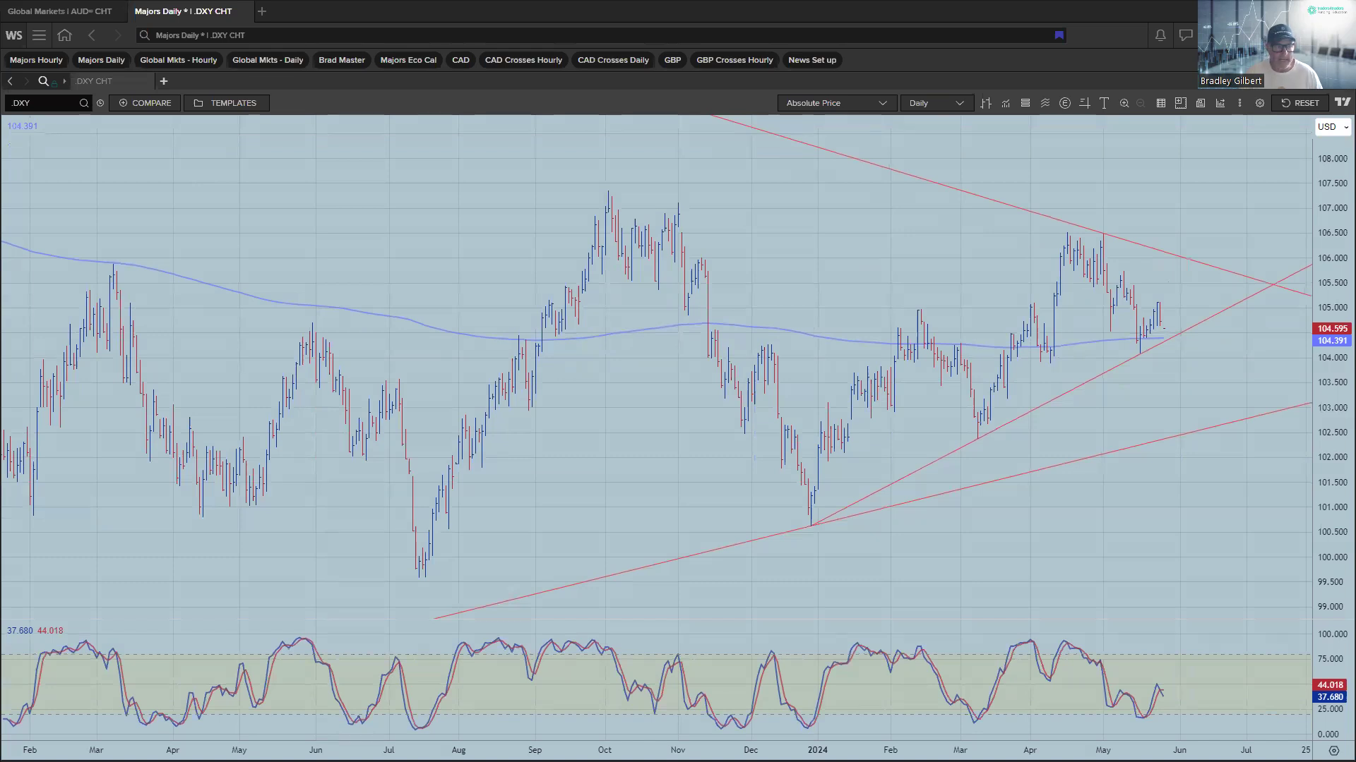
scroll(1027, 421, up, 5)
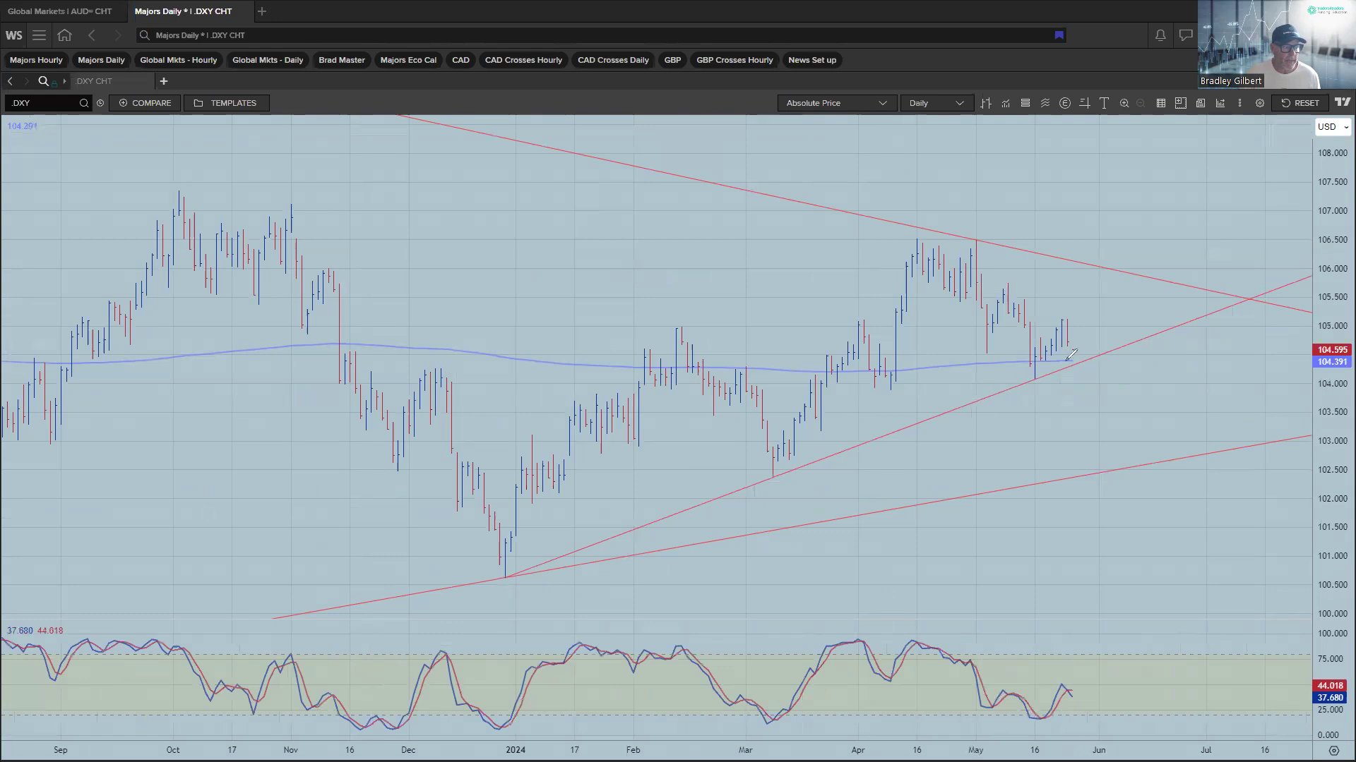
drag(1075, 358, 1087, 355)
mouse_move(1069, 473)
mouse_down()
mouse_move(1065, 486)
mouse_move(1092, 474)
mouse_up()
drag(1101, 318, 1122, 456)
mouse_move(1056, 396)
mouse_down()
mouse_move(1071, 405)
mouse_move(1058, 405)
mouse_up()
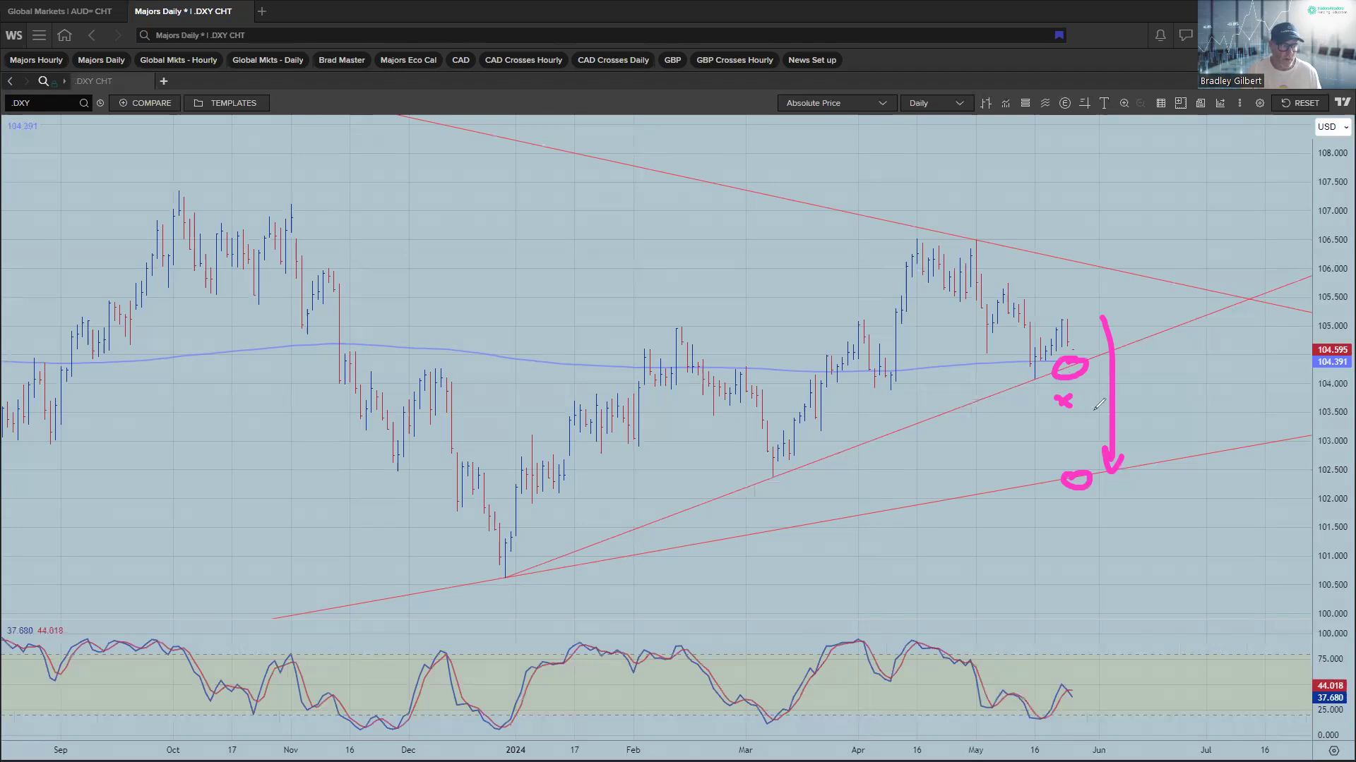
mouse_move(1125, 387)
mouse_down()
mouse_move(1163, 379)
mouse_move(1177, 406)
mouse_move(1193, 388)
mouse_up()
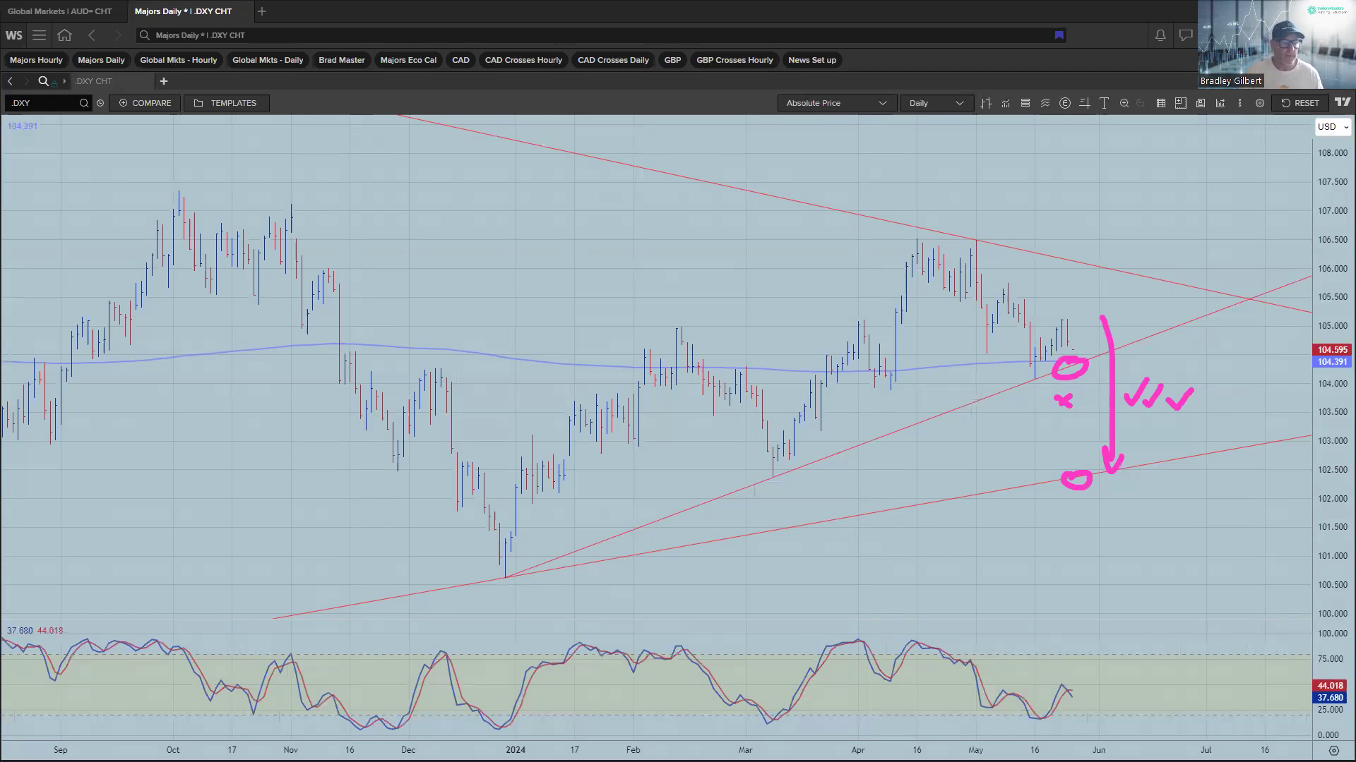
key(e)
- Circle DXY's nearby support with a cross below, add a circled cross near 101.5, point arrows at both crosses, and clear the marks
mouse_move(1068, 356)
mouse_down()
mouse_move(1097, 360)
mouse_move(1070, 392)
mouse_up()
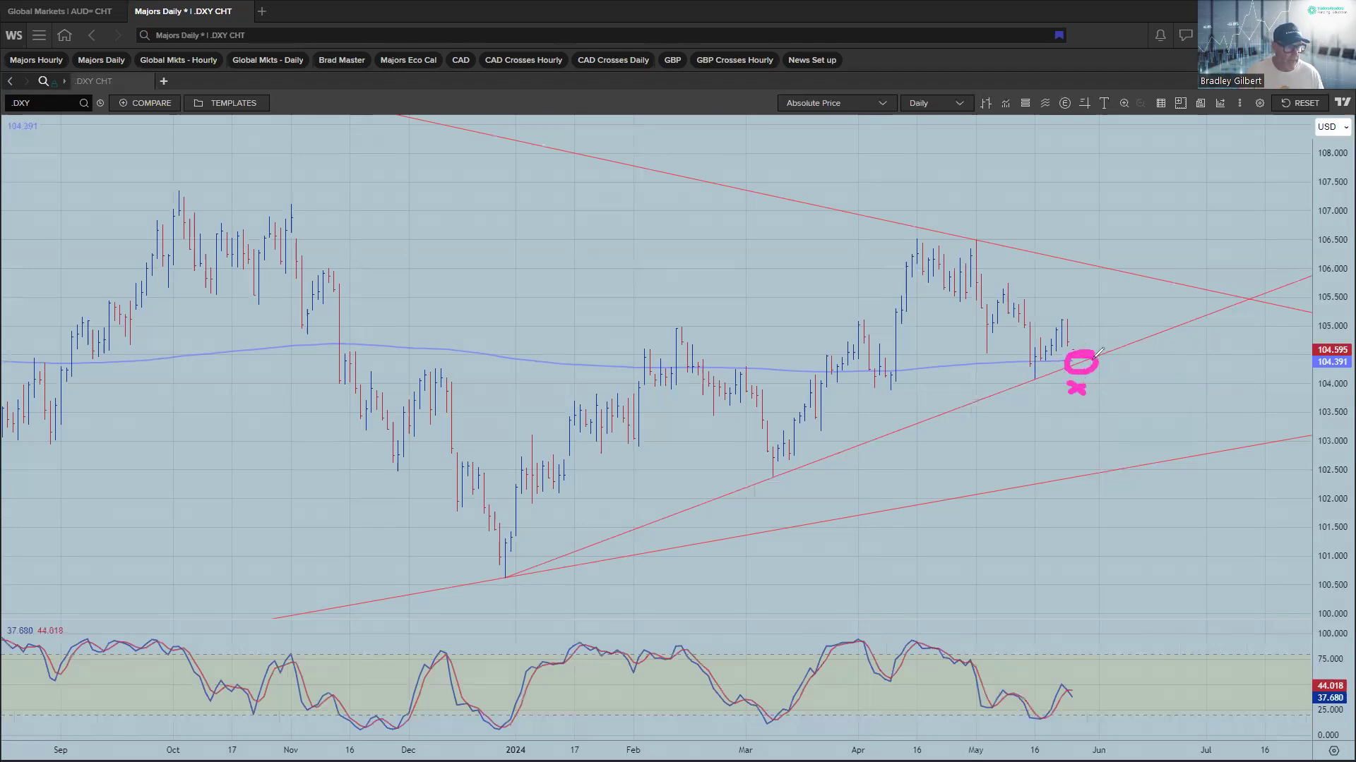
drag(1068, 340, 1070, 345)
mouse_move(1155, 385)
mouse_down()
mouse_move(1088, 385)
mouse_move(1099, 389)
mouse_up()
mouse_move(1078, 534)
mouse_down()
mouse_move(1094, 554)
mouse_move(1091, 514)
mouse_up()
drag(946, 536, 1010, 539)
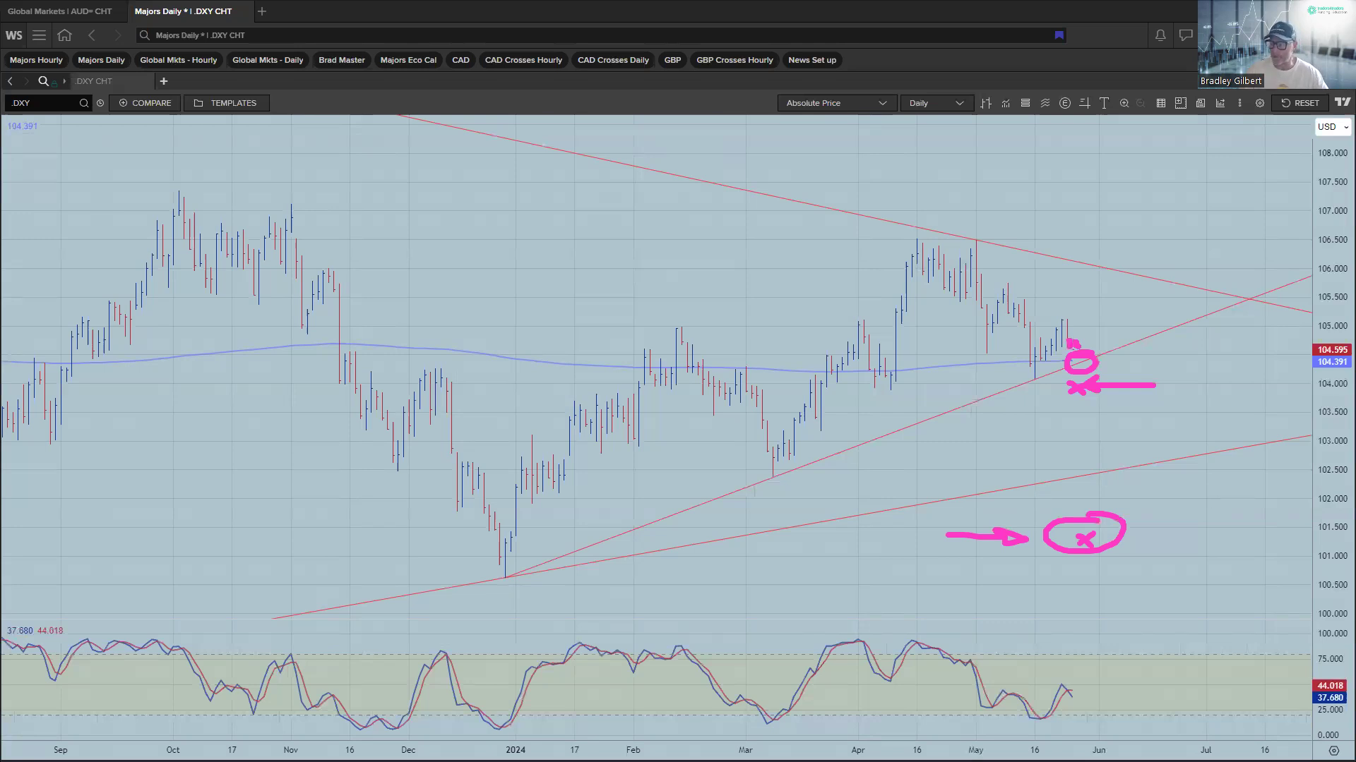
key(Escape)
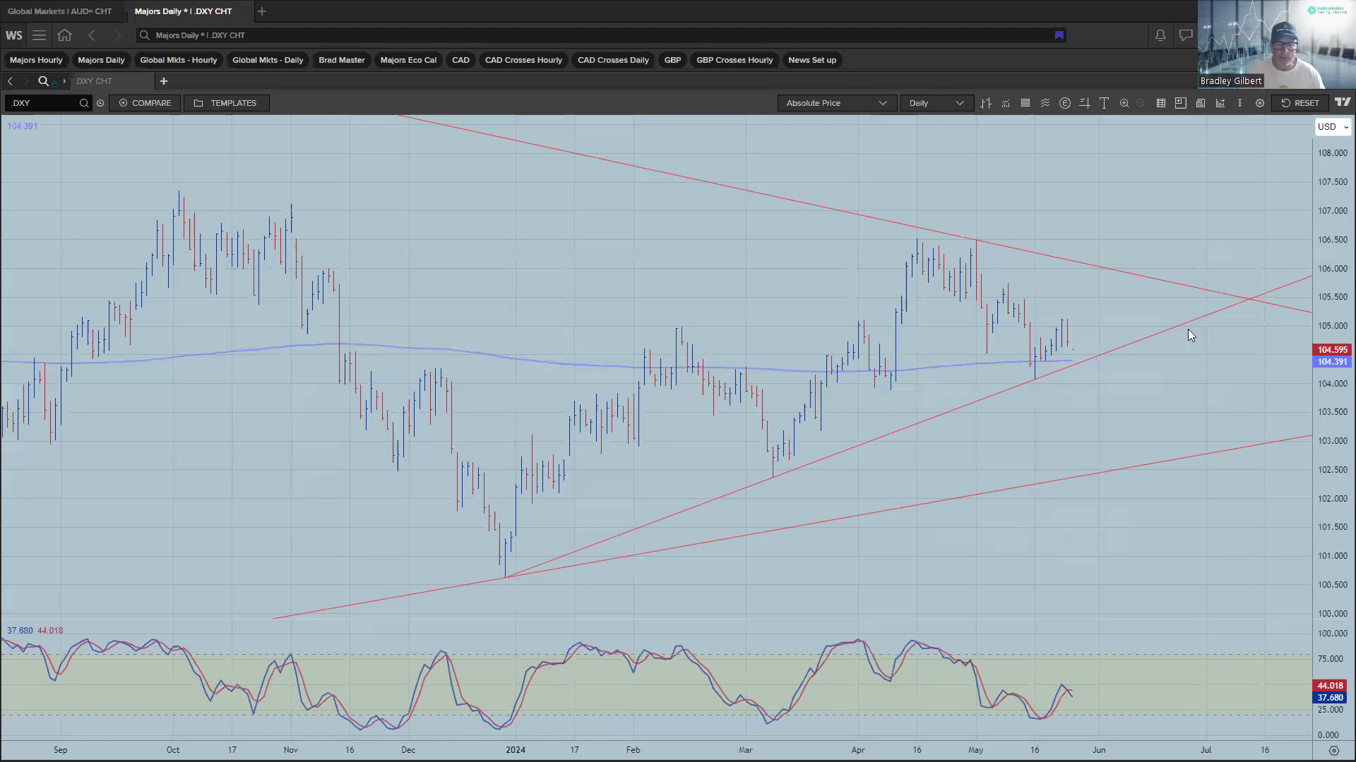
- In the Economic Monitor, box the Min and Max headings and draw an arrow down to the boxed US GDP and Core PCE forecasts
key(alt+Tab)
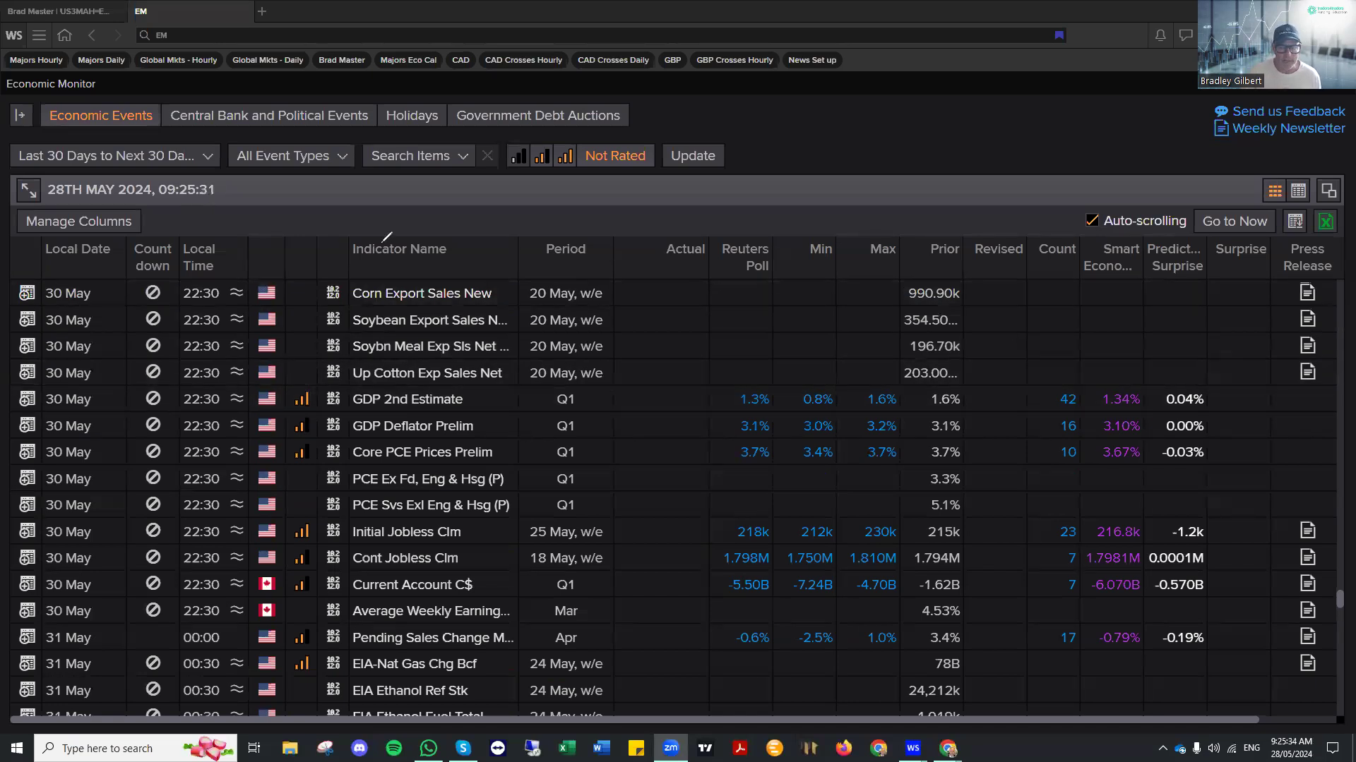
mouse_move(885, 228)
mouse_down()
mouse_move(782, 234)
mouse_move(854, 280)
mouse_move(905, 230)
mouse_move(844, 229)
mouse_up()
click(847, 290)
mouse_move(847, 292)
mouse_down()
mouse_move(834, 364)
mouse_move(845, 379)
mouse_move(858, 364)
mouse_up()
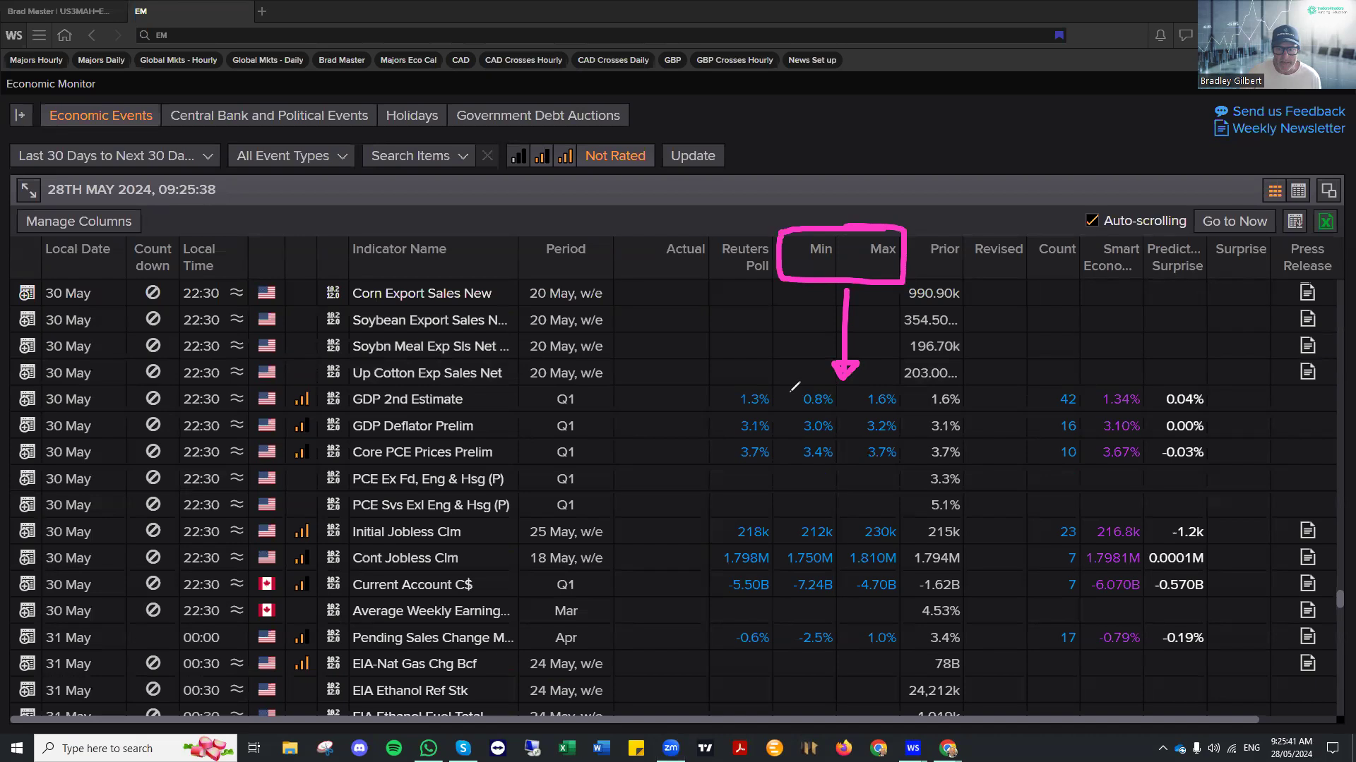
mouse_move(781, 386)
mouse_down()
mouse_move(781, 445)
mouse_move(797, 464)
mouse_move(912, 463)
mouse_move(917, 395)
mouse_move(786, 379)
mouse_up()
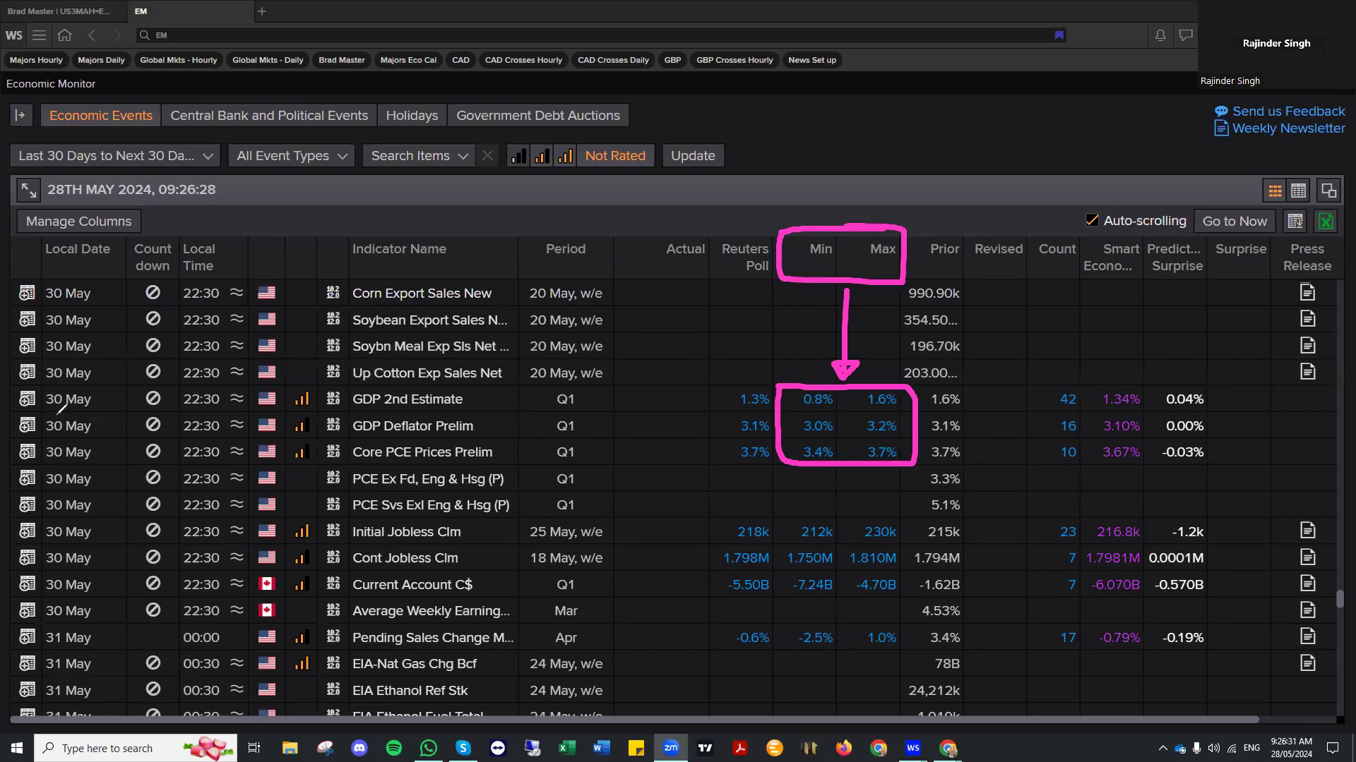
- Clear the marks, find the 24 May UK Retail Sales releases, box all four rows, and draw a curved arrow to the box
scroll(289, 393, up, 15)
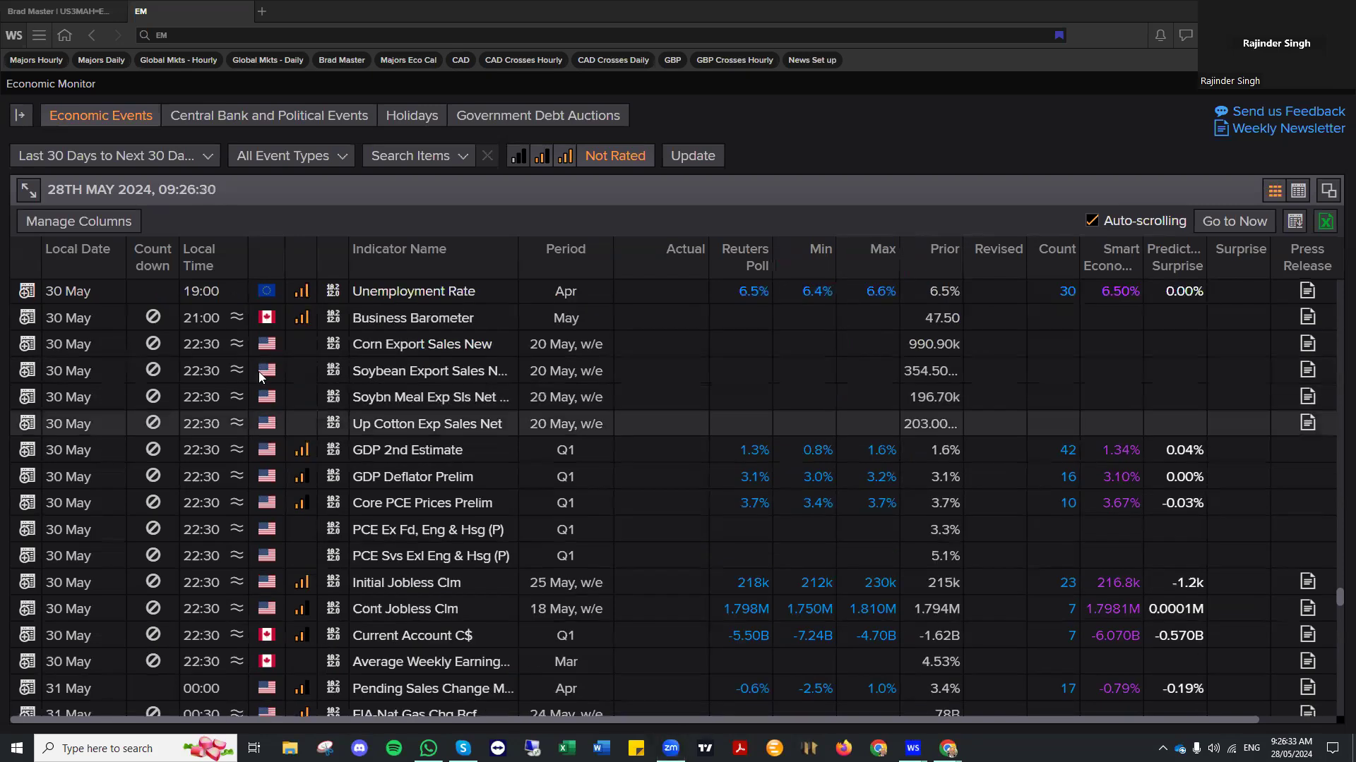
scroll(293, 399, up, 10)
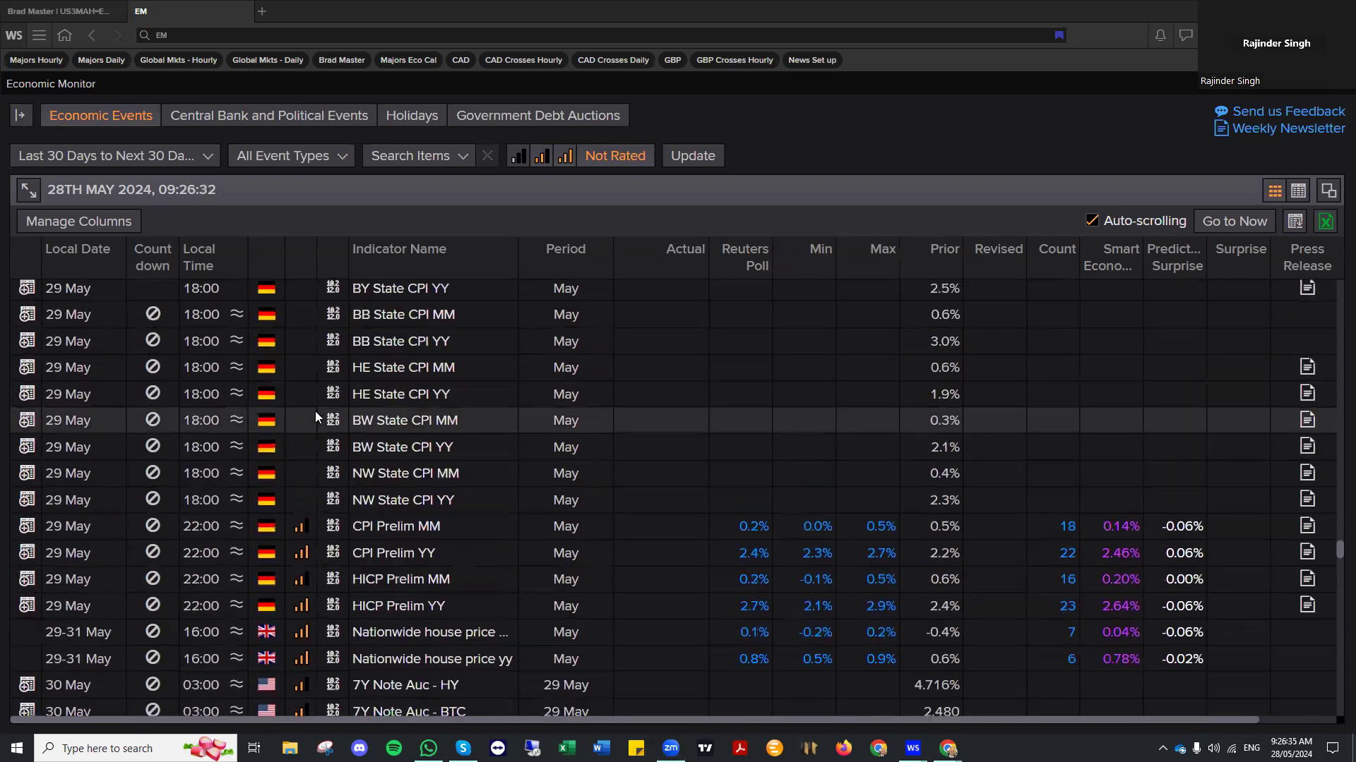
scroll(379, 469, up, 10)
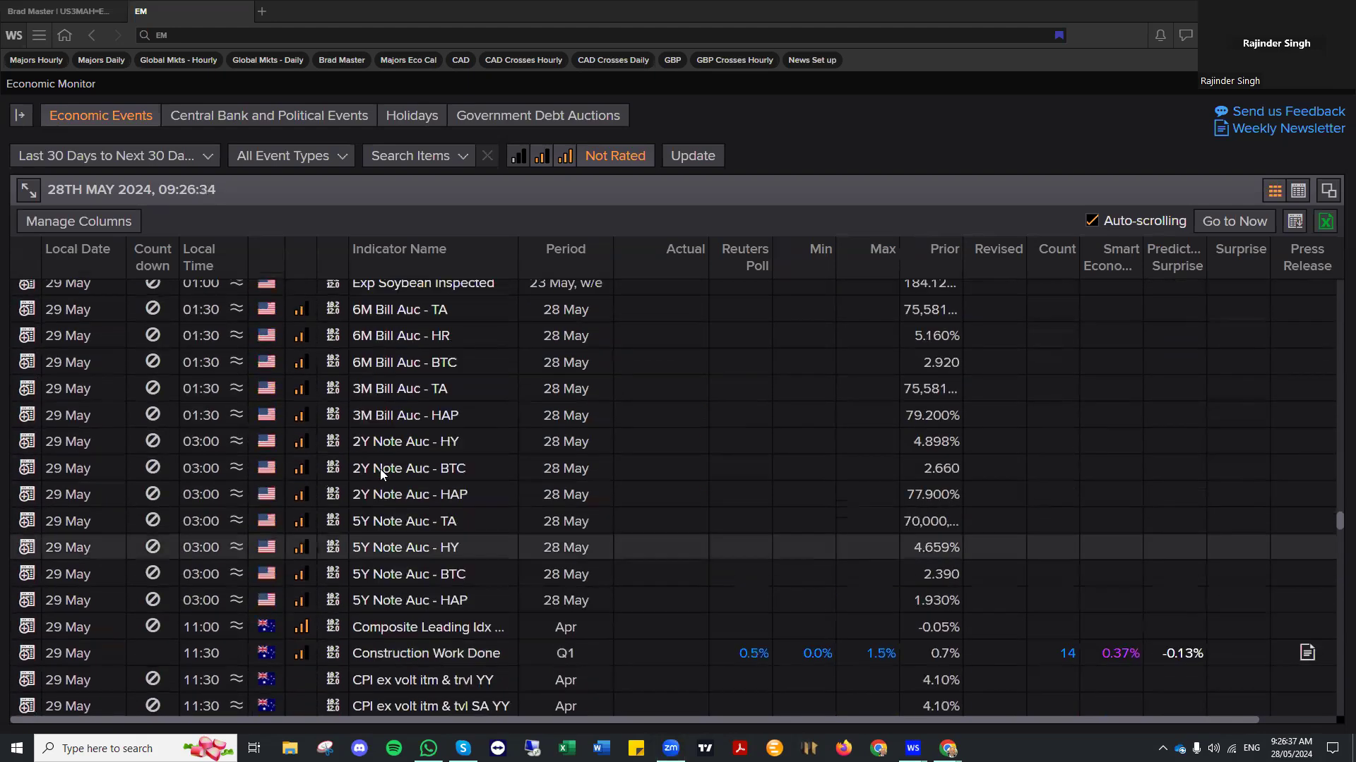
scroll(380, 469, up, 10)
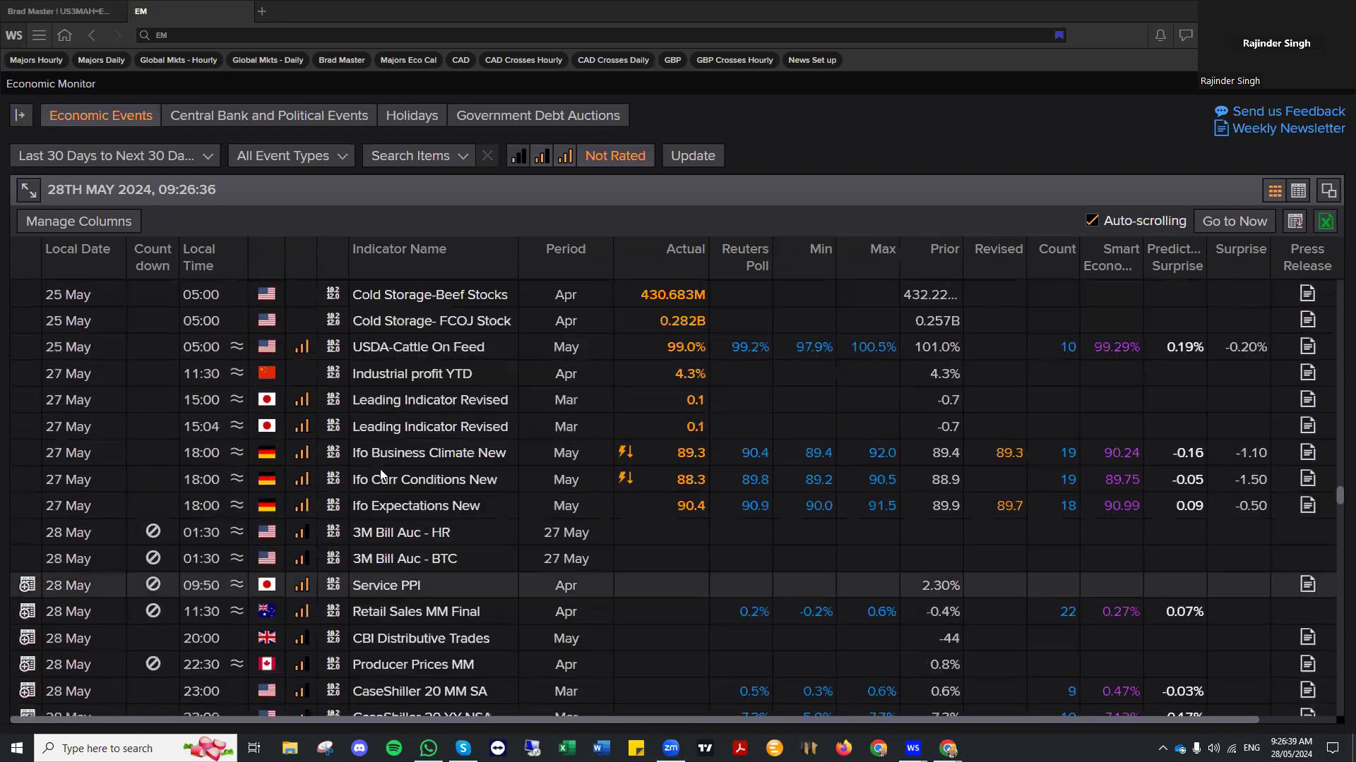
scroll(380, 468, up, 1)
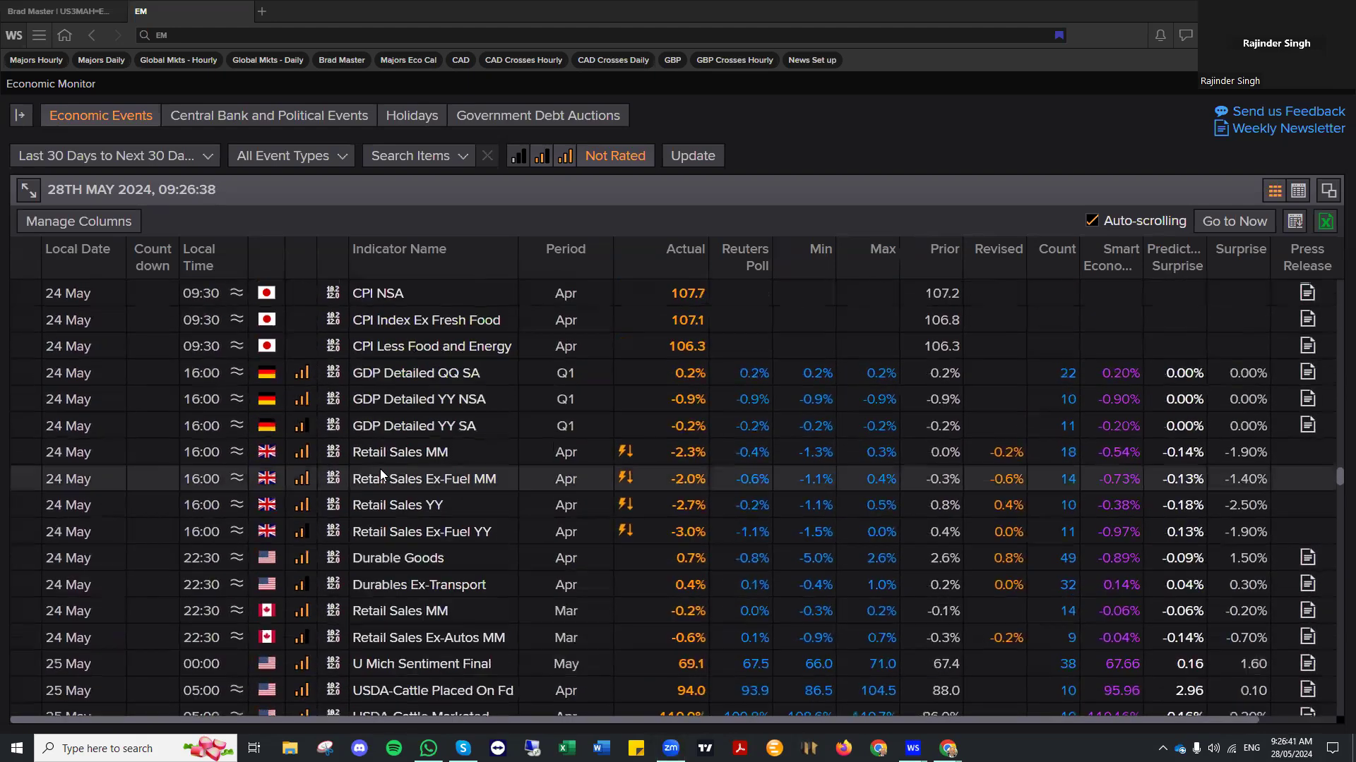
scroll(421, 465, down, 1)
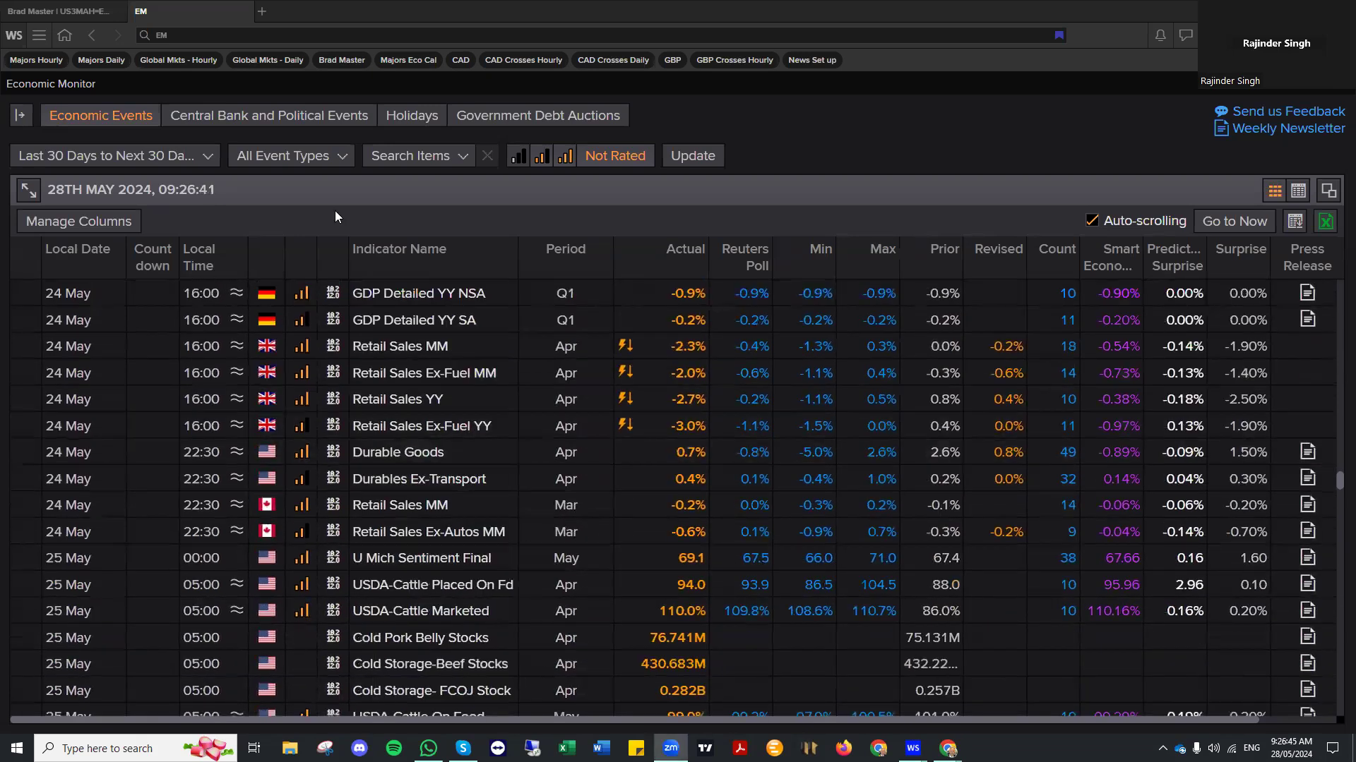
mouse_move(331, 329)
mouse_down()
mouse_move(223, 440)
mouse_move(1056, 438)
mouse_move(1065, 340)
mouse_move(1062, 323)
mouse_move(1034, 316)
mouse_move(326, 323)
mouse_up()
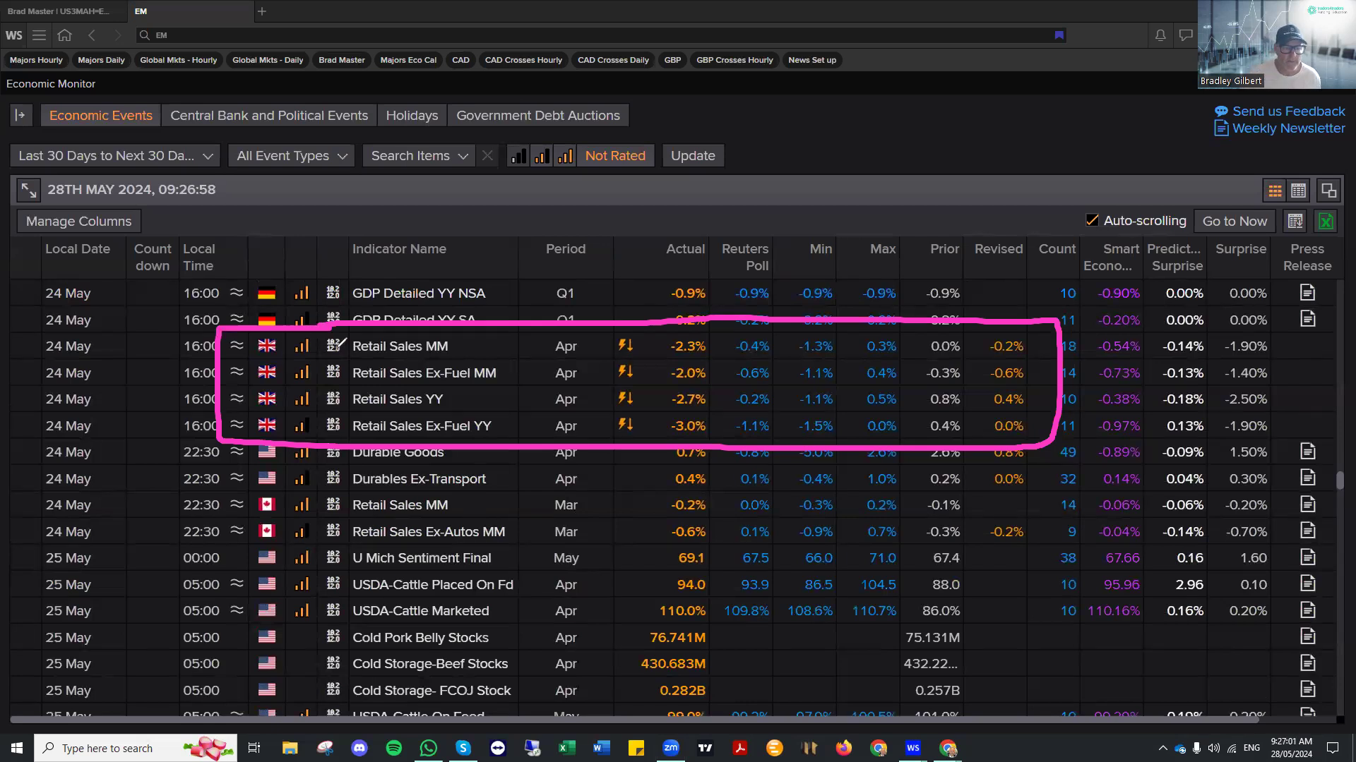
mouse_move(169, 279)
mouse_down()
mouse_move(166, 381)
mouse_move(178, 381)
mouse_move(151, 394)
mouse_move(156, 371)
mouse_up()
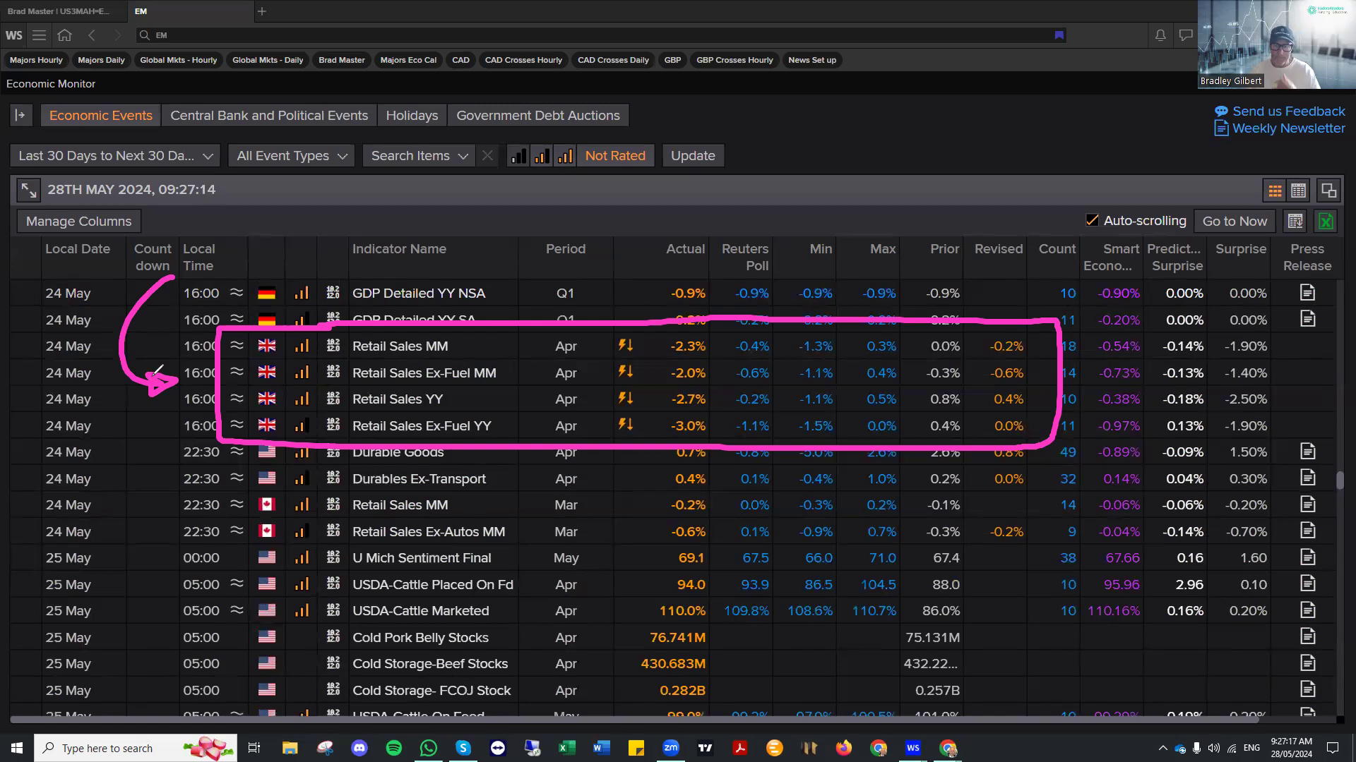
- Draw arrows to the Revised and Actual headings and the UK Reuters Poll values, and underline the Prior heading
mouse_move(997, 159)
mouse_down()
mouse_move(999, 227)
mouse_move(1014, 210)
mouse_up()
drag(924, 263, 968, 261)
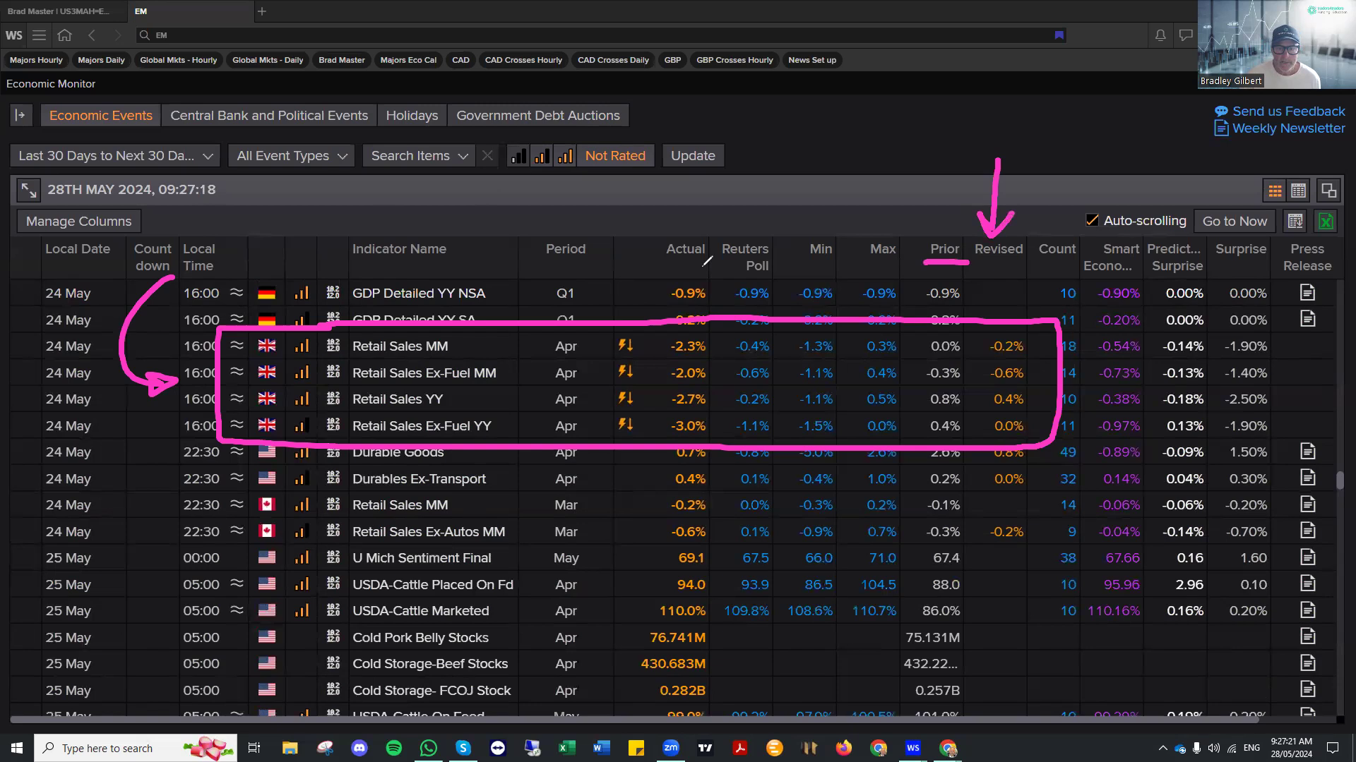
mouse_move(676, 161)
mouse_down()
mouse_move(675, 239)
mouse_move(686, 217)
mouse_up()
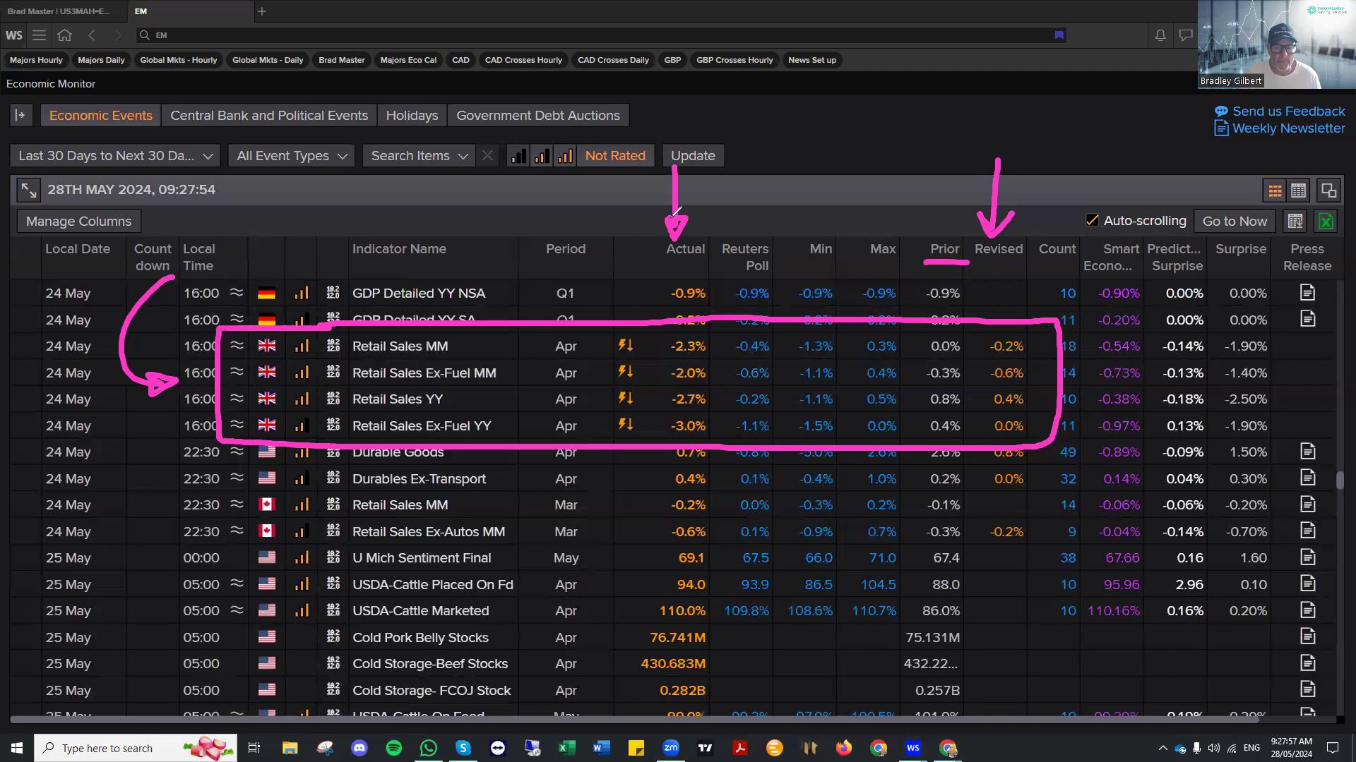
drag(749, 556, 753, 465)
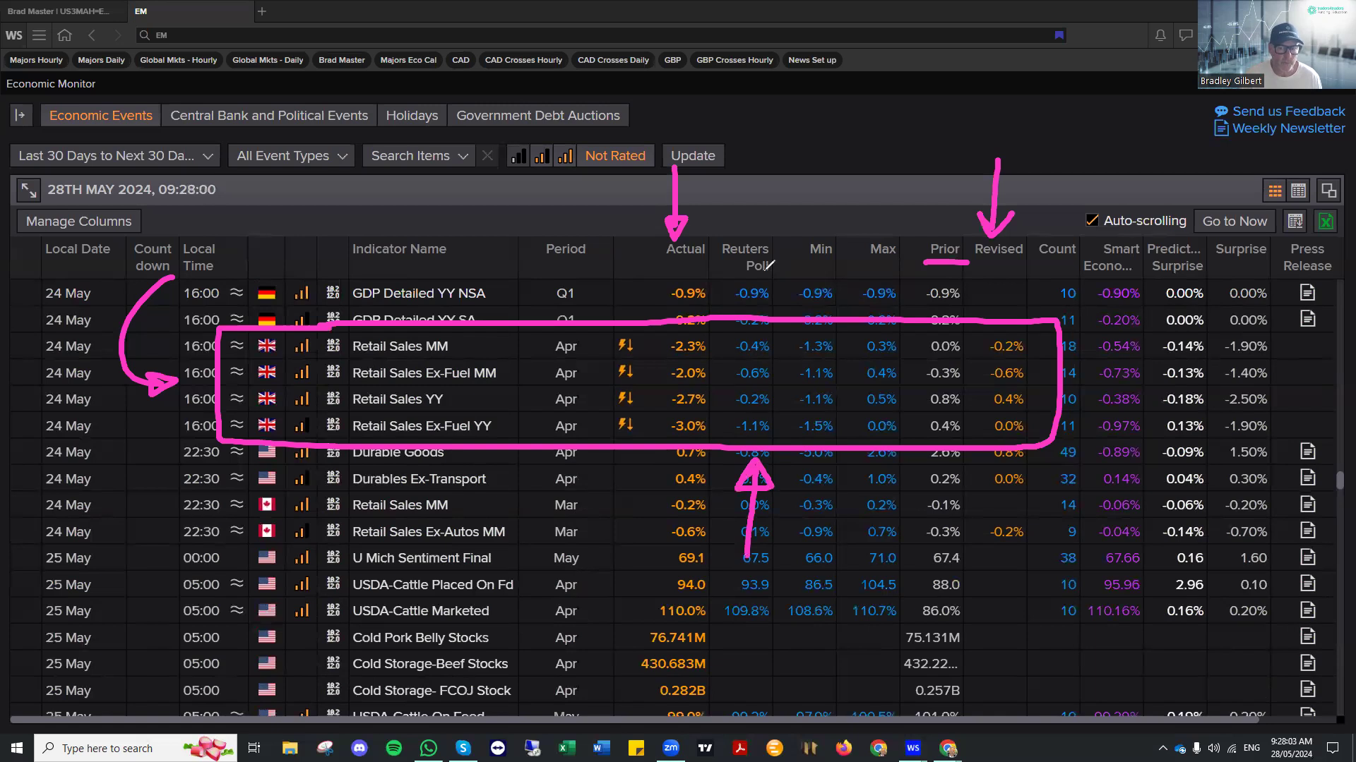
- Point an arrow at the Min heading, underline the four UK Retail Sales minimum forecasts, and draw a curved arrow to the box's Revised end
drag(823, 178, 823, 219)
mouse_move(826, 360)
mouse_down()
mouse_move(805, 361)
mouse_move(828, 360)
mouse_move(833, 439)
mouse_up()
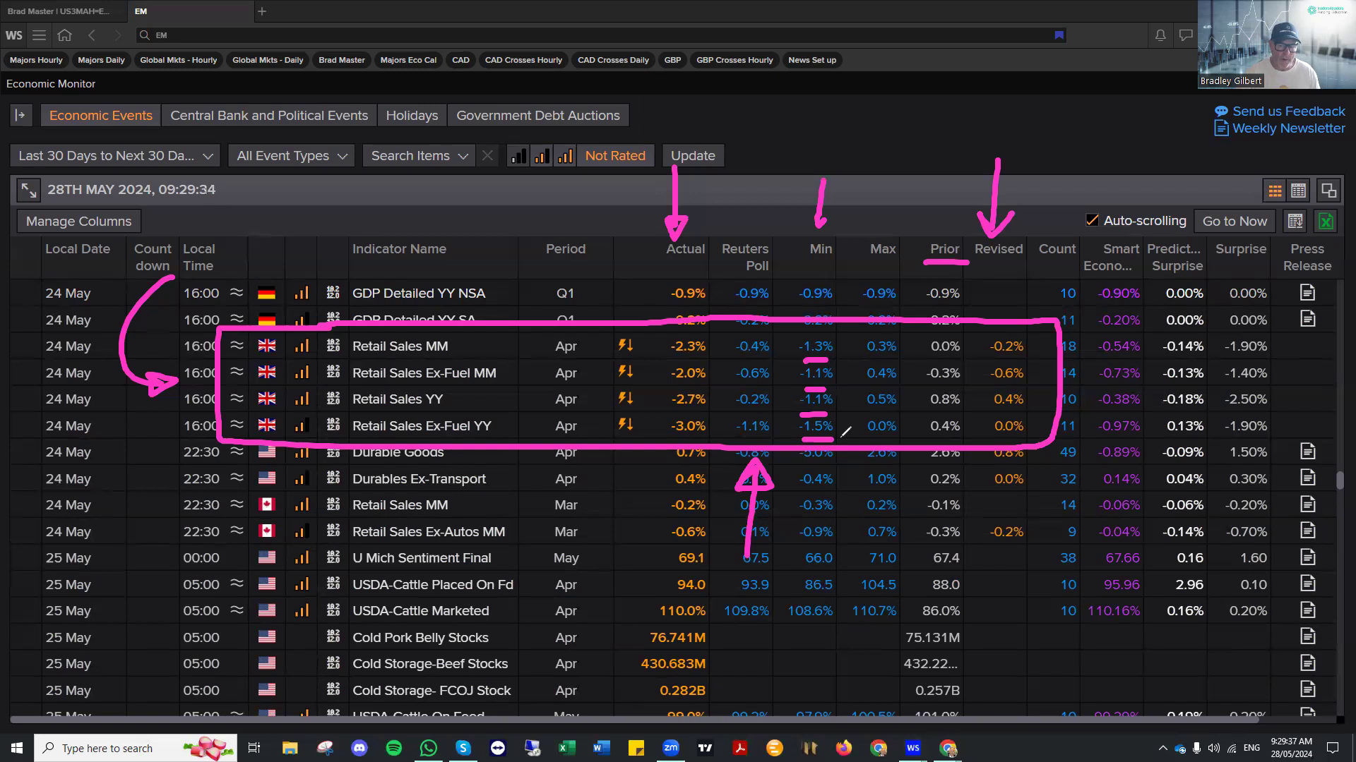
mouse_move(1182, 298)
mouse_down()
mouse_move(1099, 380)
mouse_move(1117, 346)
mouse_up()
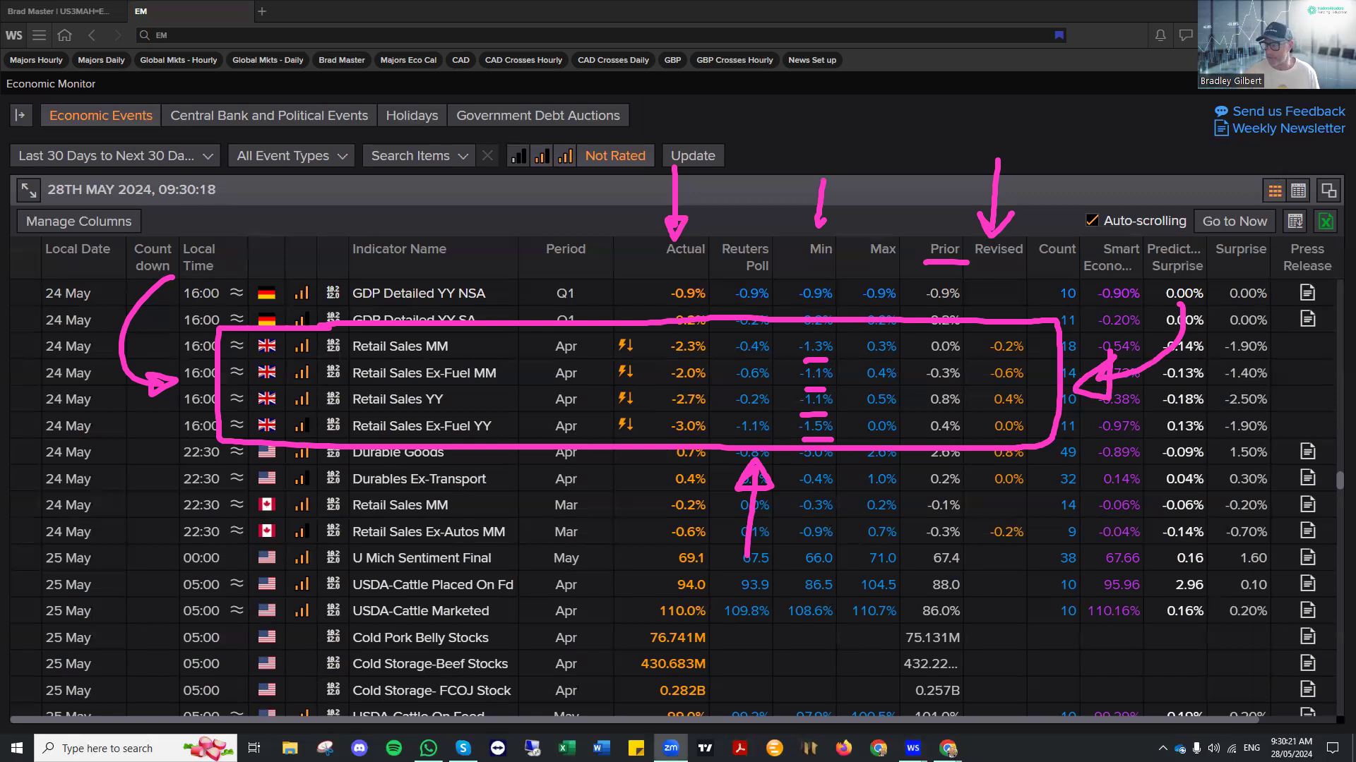
- Switch from the Economic Monitor to the Global Markets hourly charts and enlarge the GBP= chart
key(alt+Tab)
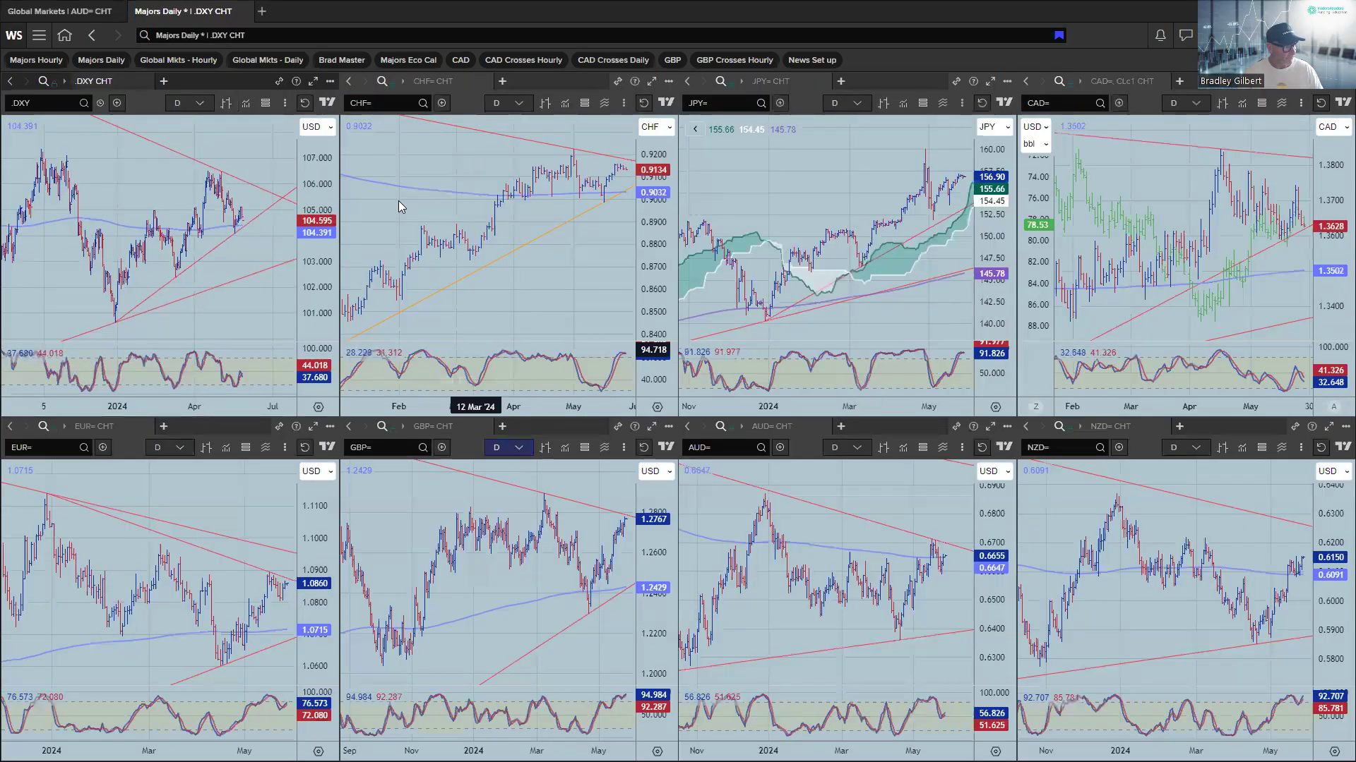
click(60, 11)
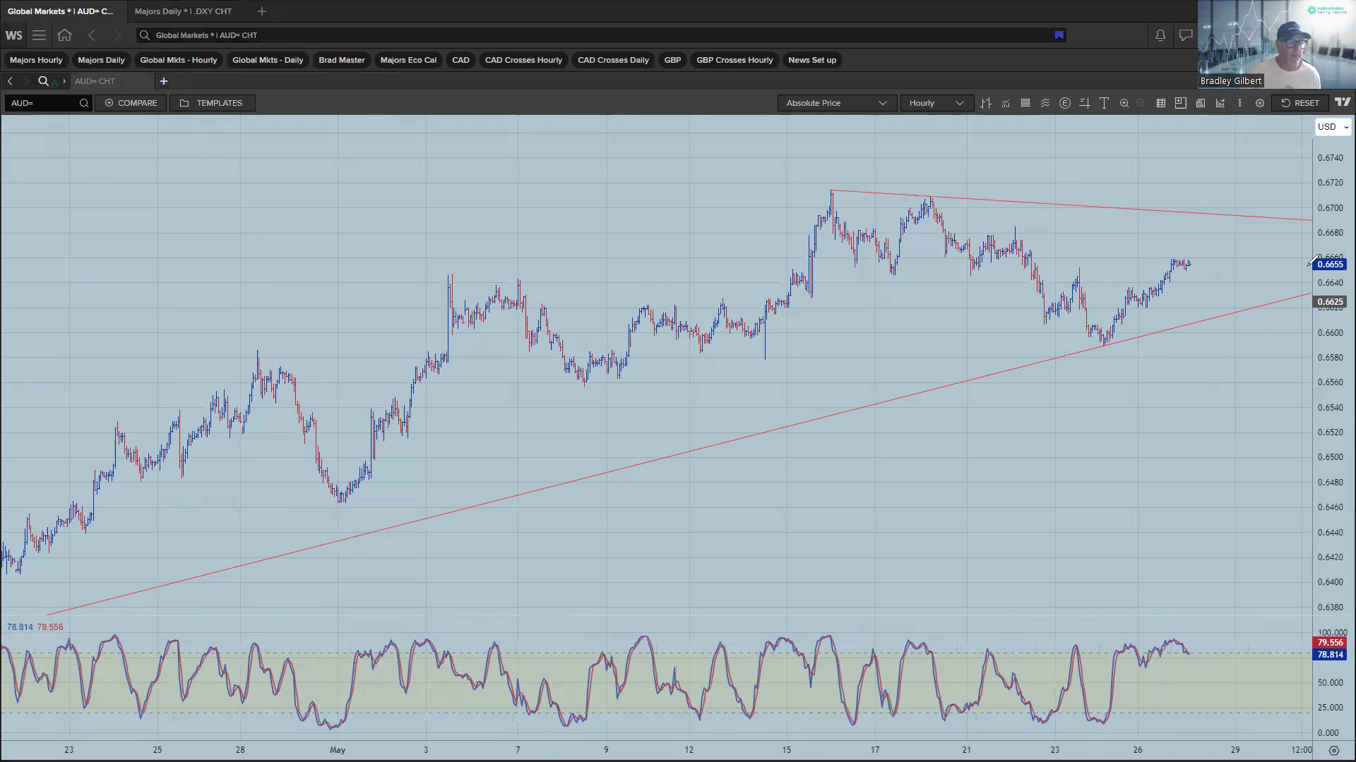
click(1329, 92)
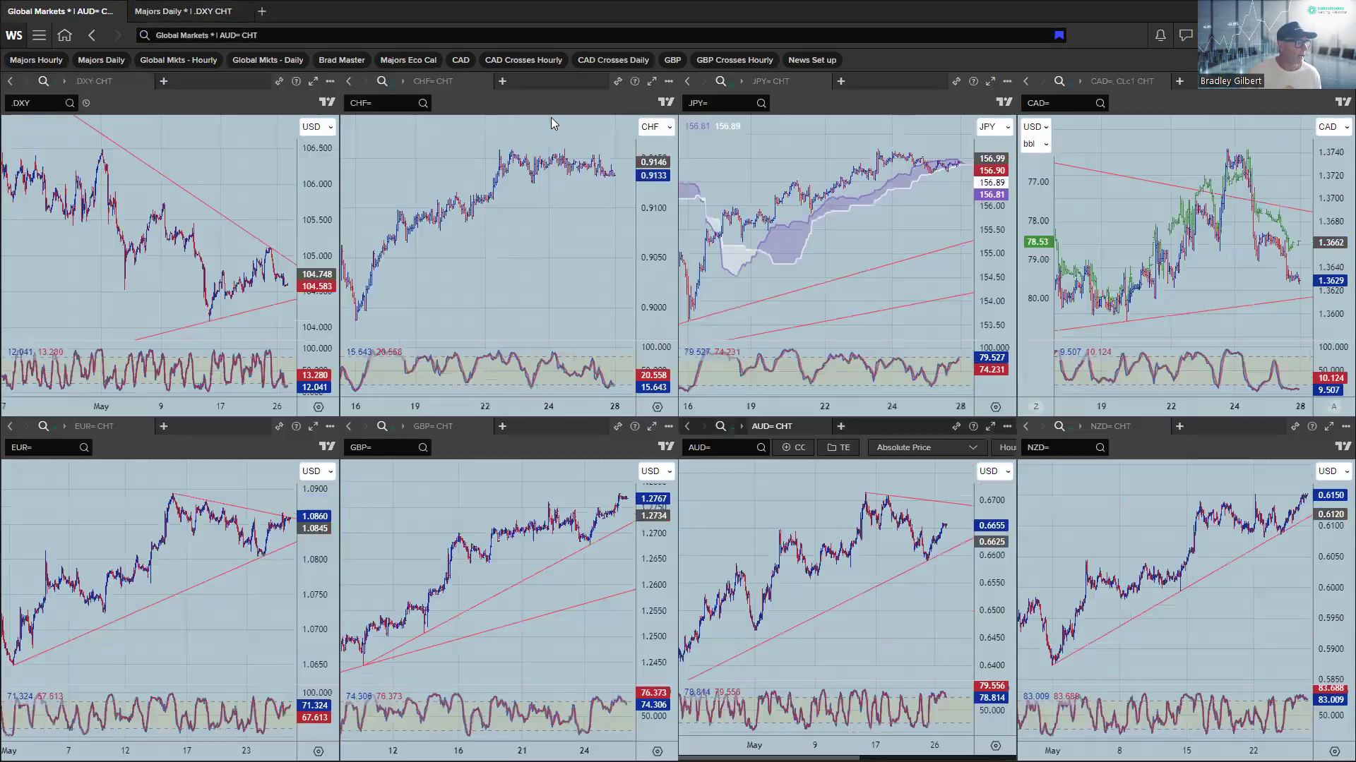
double_click(732, 402)
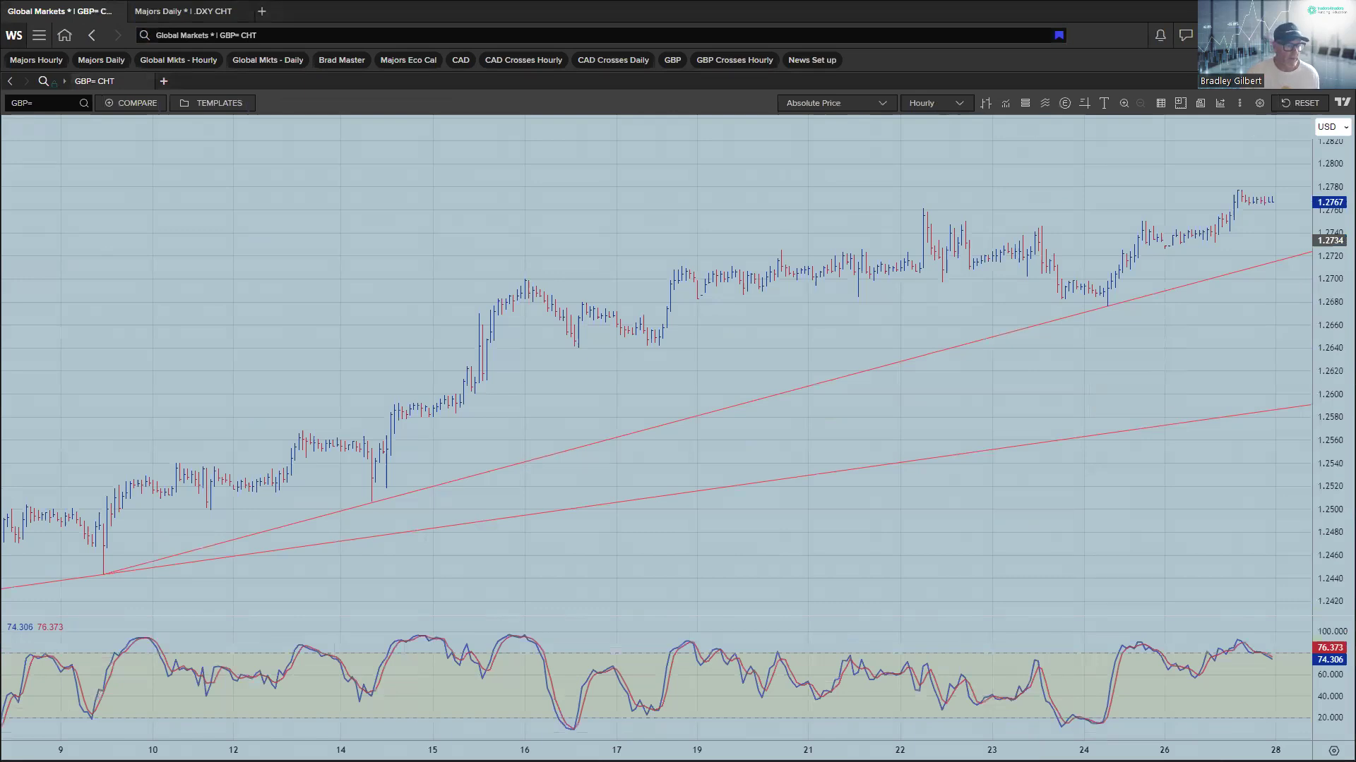
- Circle the 24 May low on the hourly GBP= chart's rising trendline, point an arrow at it, and mark the latest prices
mouse_move(1085, 309)
mouse_down()
mouse_move(1098, 315)
mouse_move(1109, 293)
mouse_up()
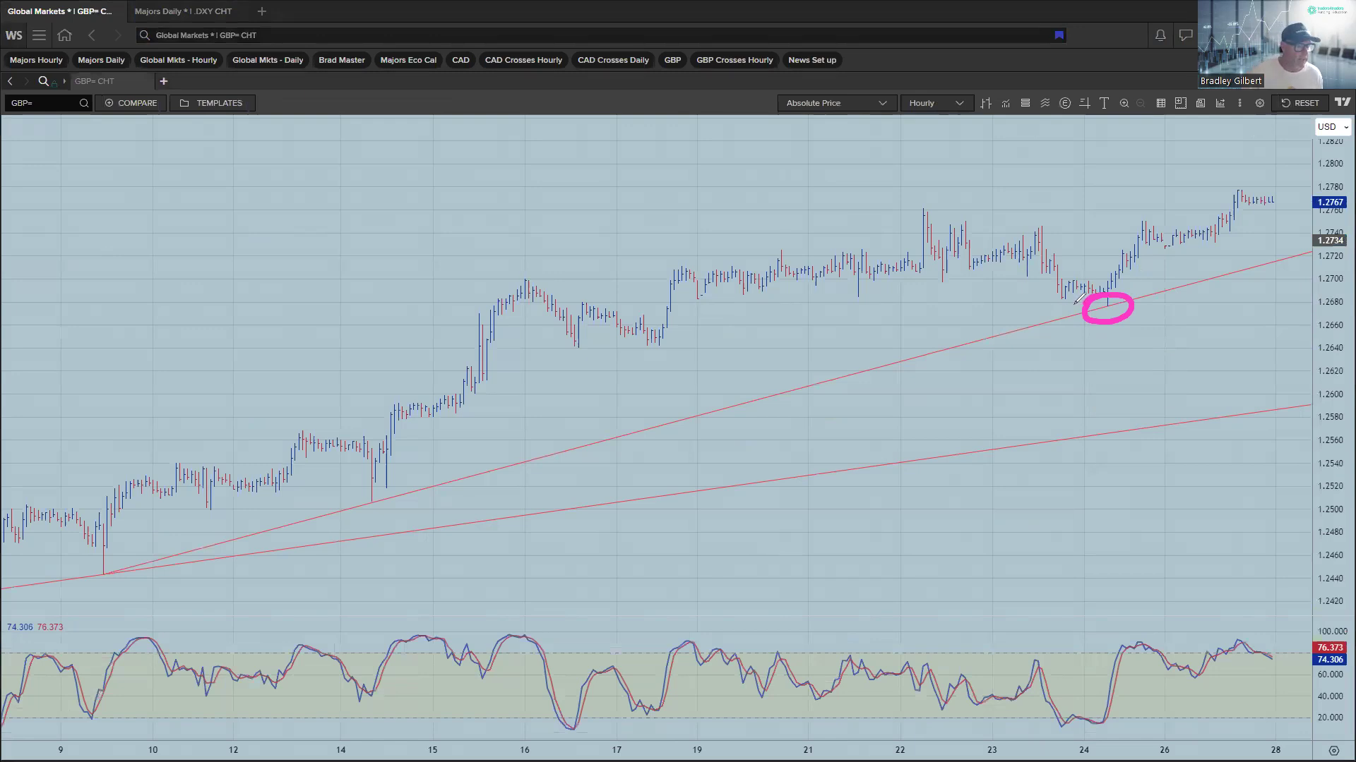
mouse_move(1023, 307)
mouse_down()
mouse_move(1074, 299)
mouse_move(1052, 313)
mouse_up()
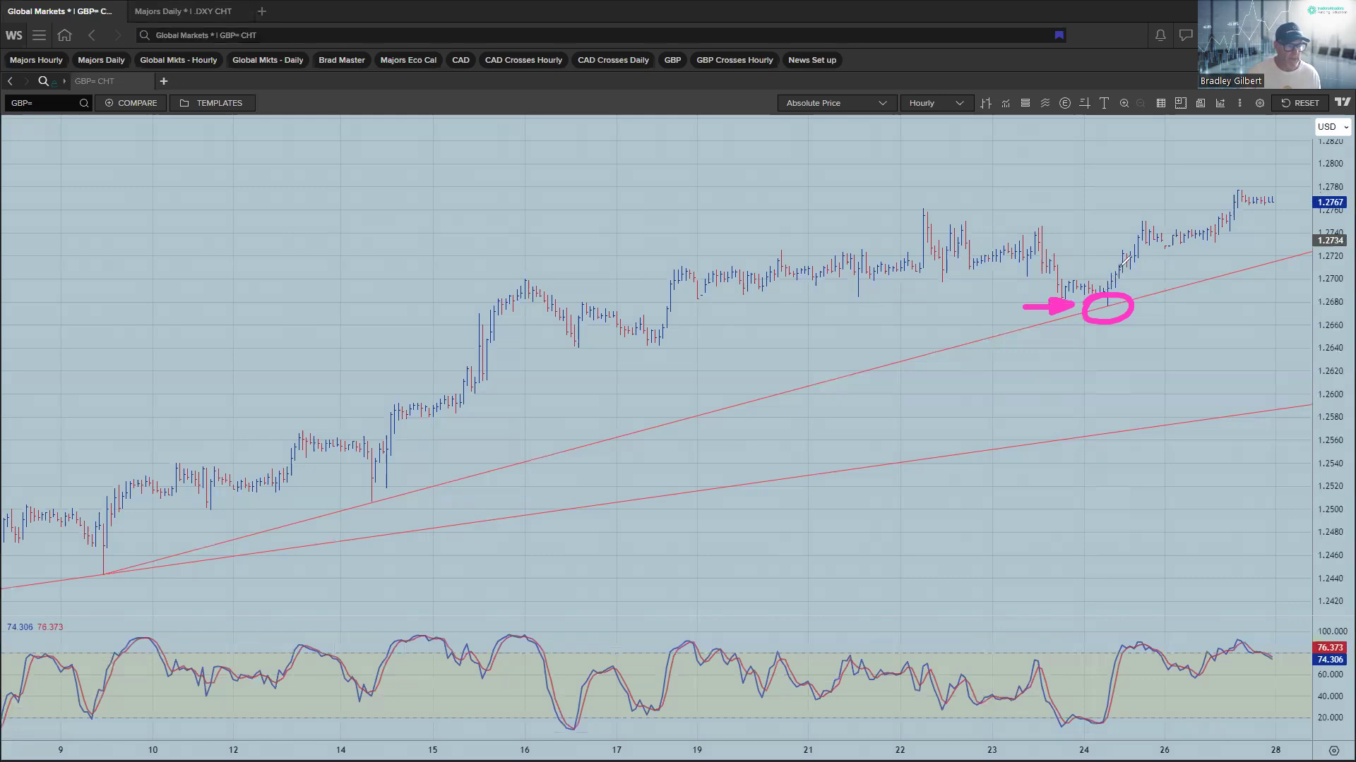
mouse_move(1295, 186)
mouse_down()
mouse_move(1264, 206)
mouse_move(1303, 185)
mouse_up()
mouse_move(1091, 193)
mouse_down()
mouse_move(1172, 187)
mouse_move(1164, 205)
mouse_up()
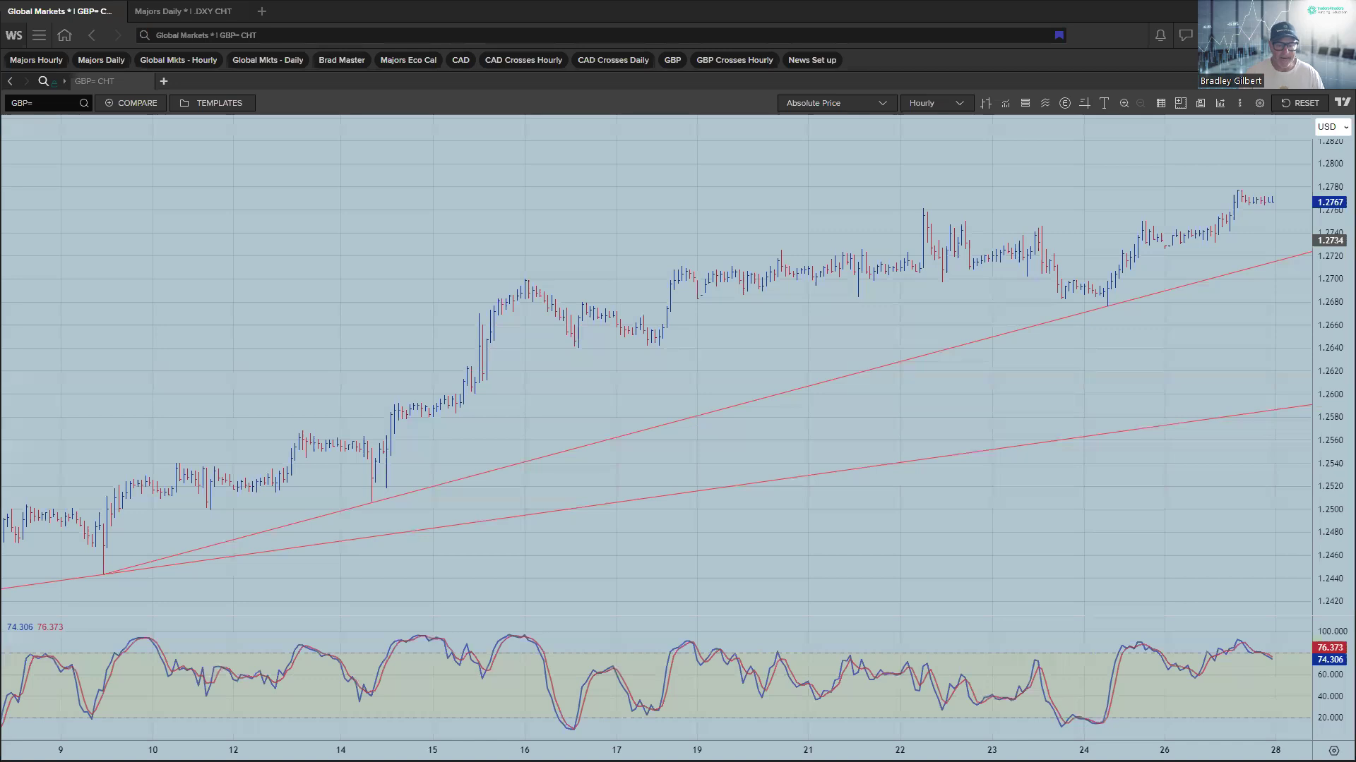
- Return to the Global Markets chart grid and show a longer period on the hourly GBP= chart
key(alt+Tab)
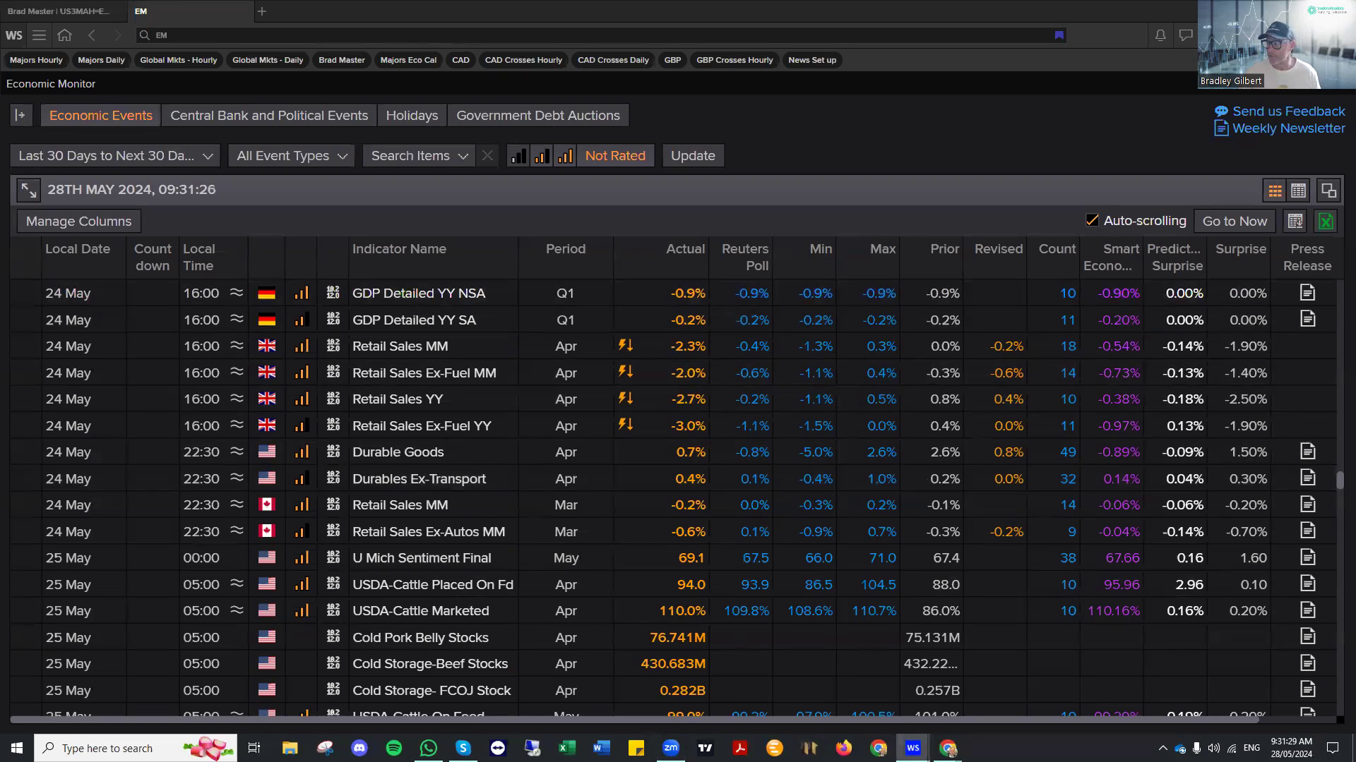
key(alt+Tab)
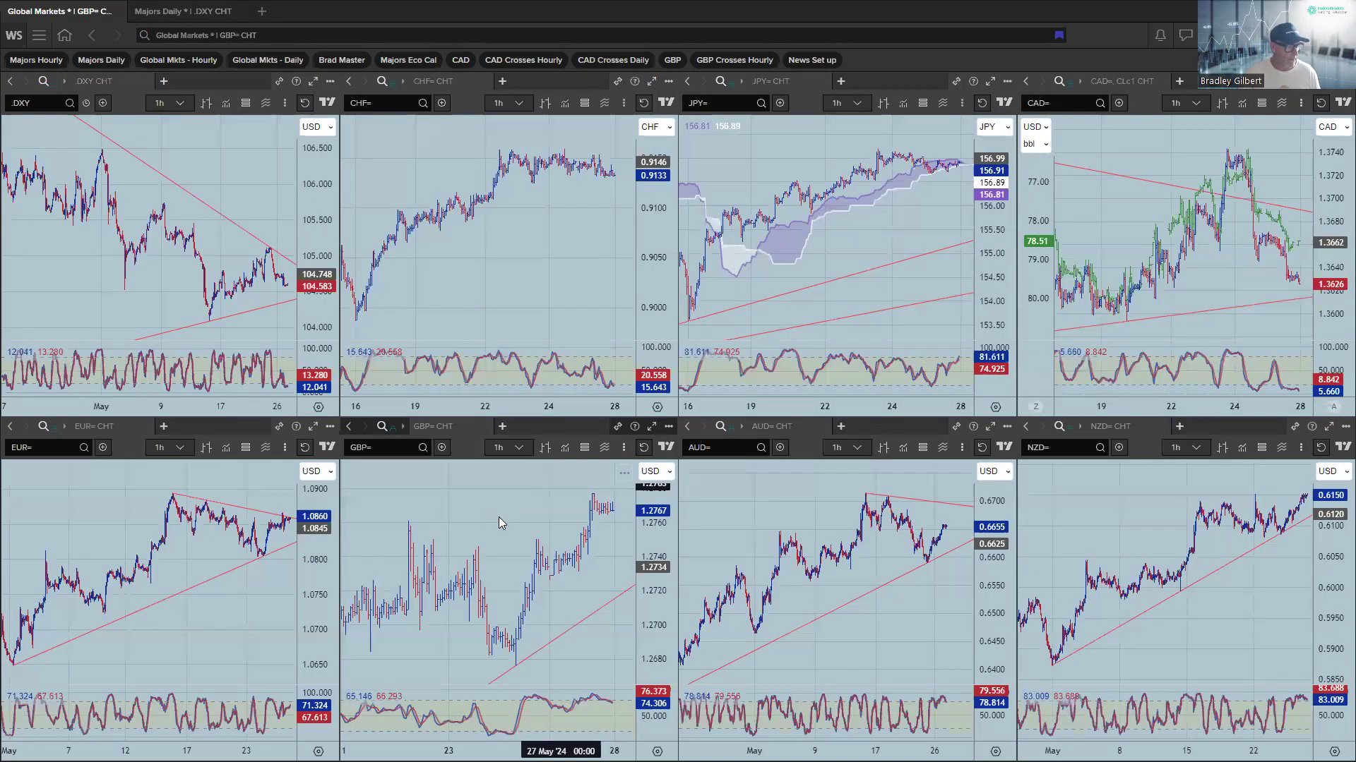
scroll(499, 519, down, 2)
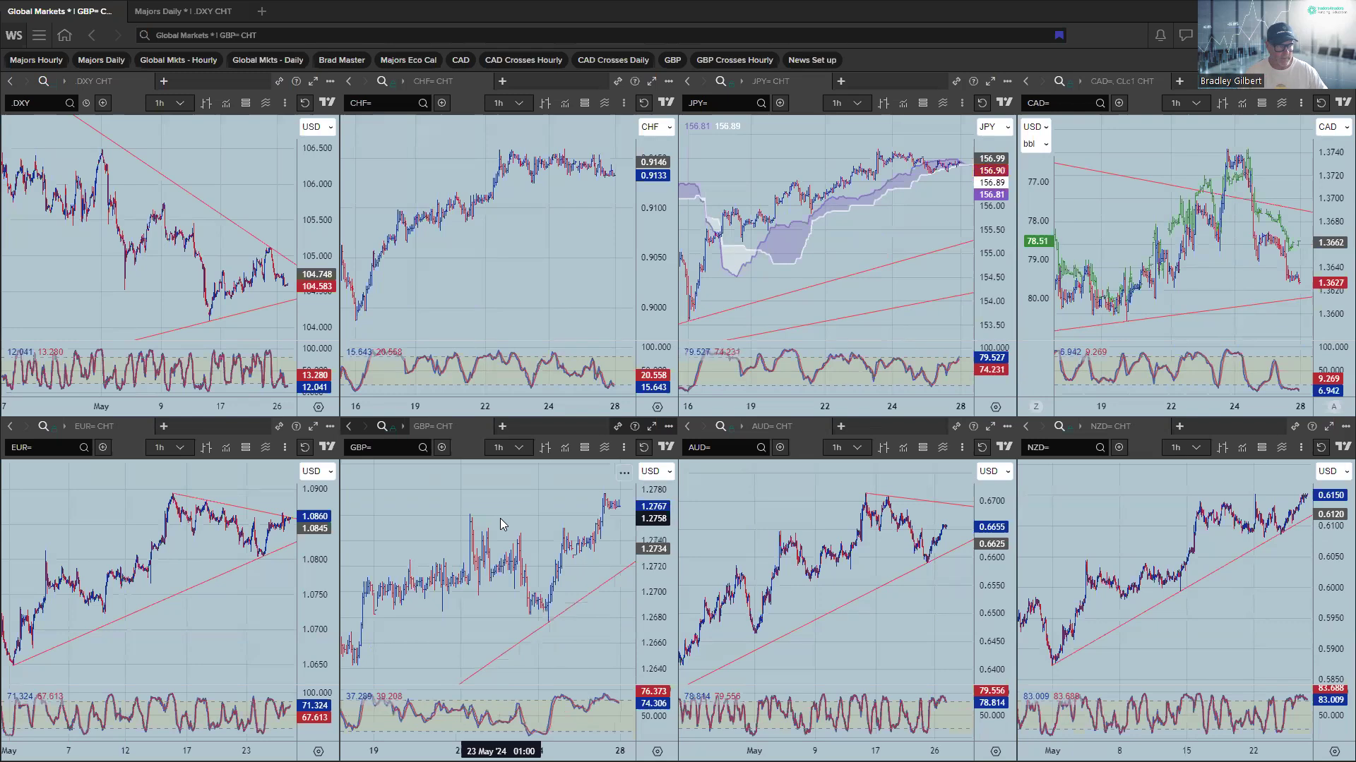
- Enlarge the GBP= chart in Majors Daily and examine its price against the trendlines over a longer period
click(183, 11)
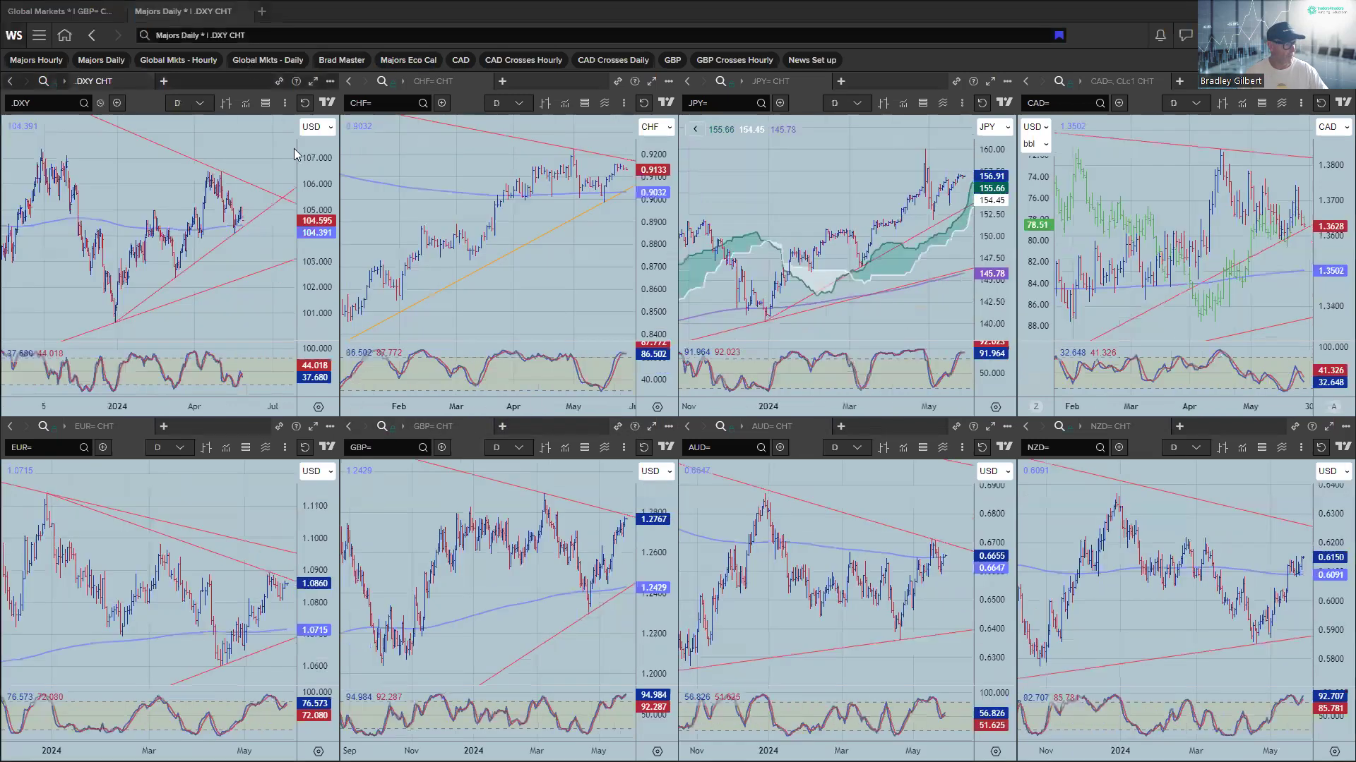
click(651, 426)
scroll(1258, 264, down, 3)
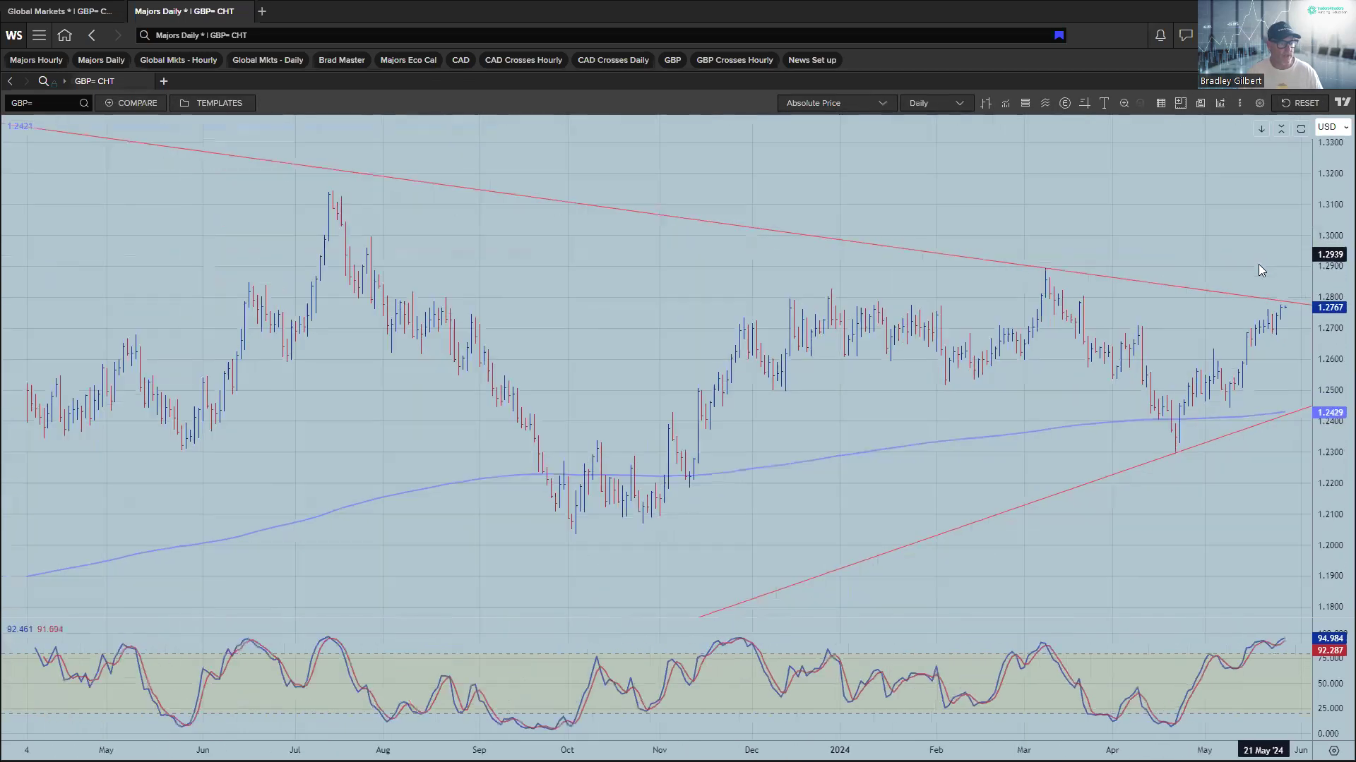
scroll(1189, 324, right, 3)
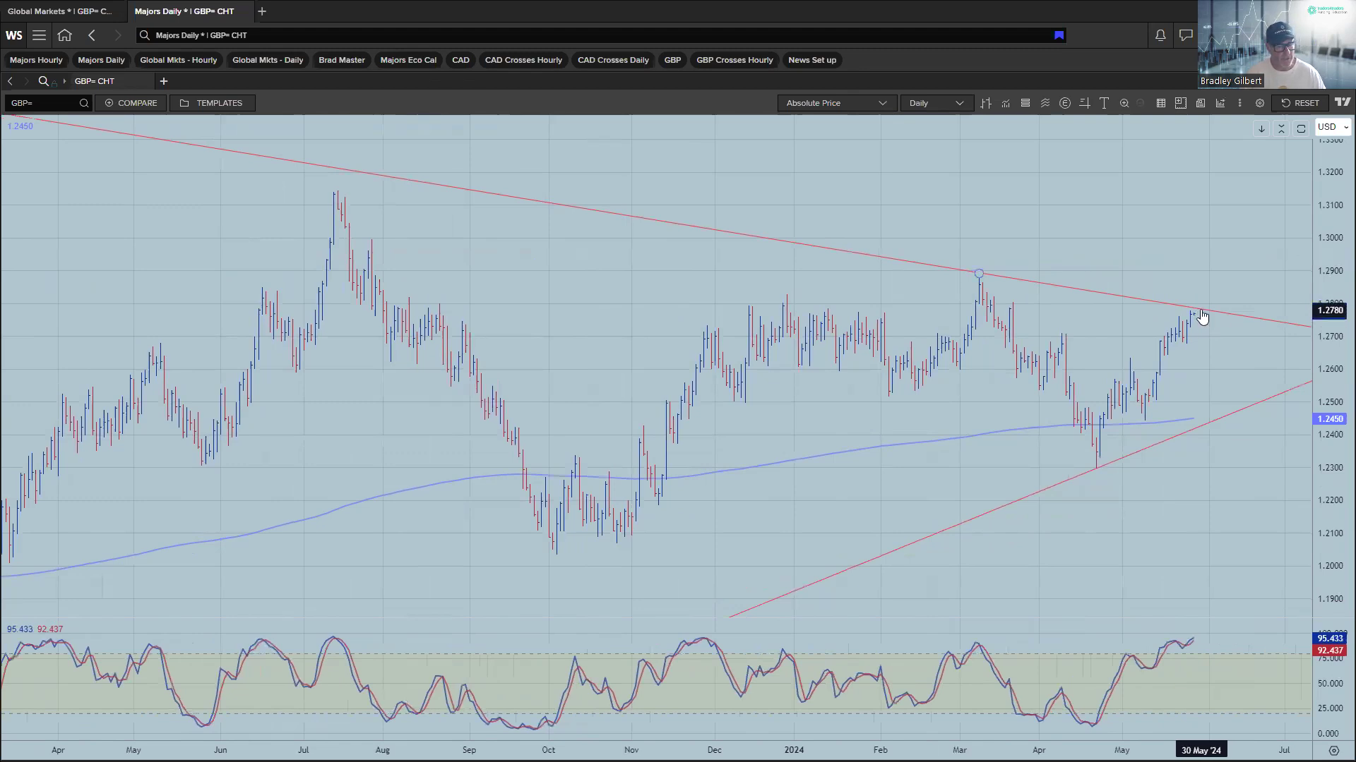
scroll(1202, 316, down, 2)
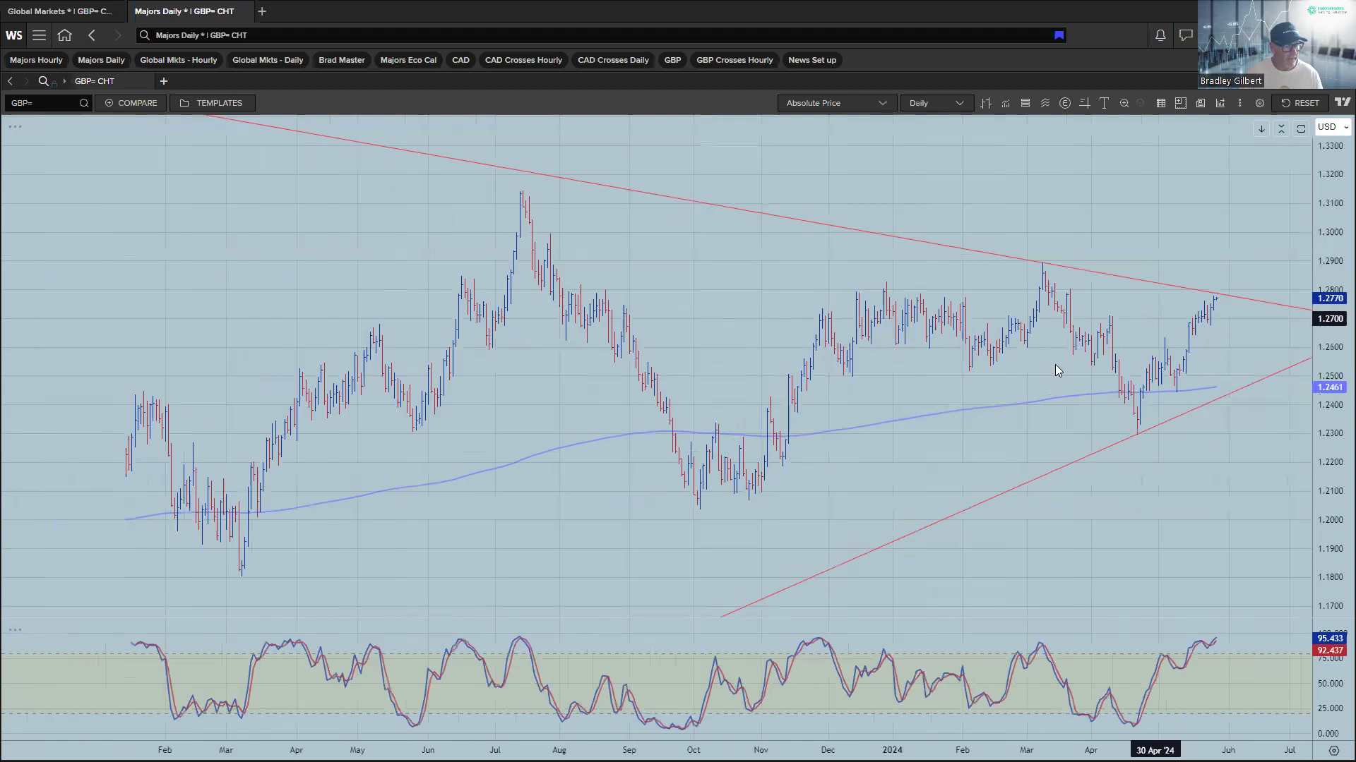
drag(1014, 384, 980, 386)
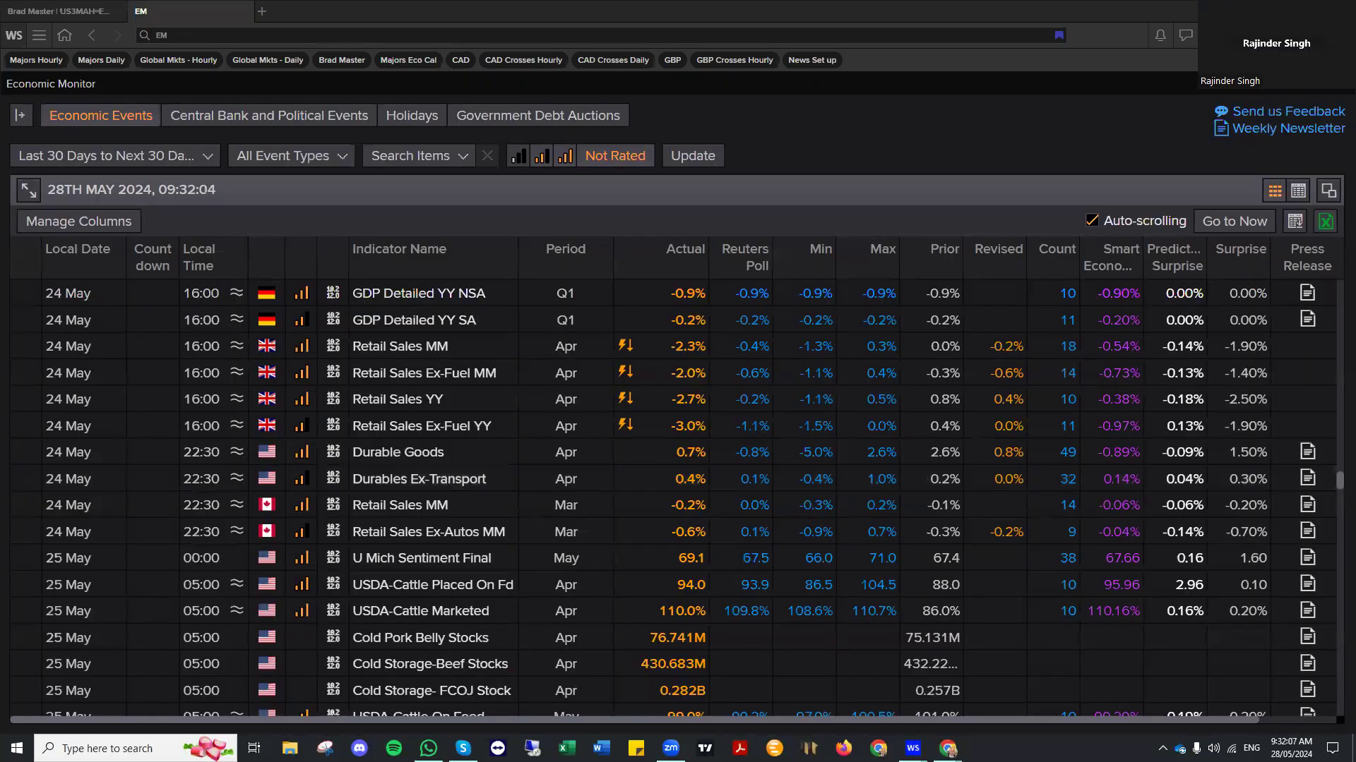
- In the Economic Monitor, ring the UK Retail Sales figures, bracket the four indicator names, and draw a small cross beside the bracket
mouse_move(715, 330)
mouse_down()
mouse_move(607, 342)
mouse_move(660, 434)
mouse_move(646, 327)
mouse_up()
mouse_move(389, 329)
mouse_down()
mouse_move(484, 330)
mouse_move(503, 374)
mouse_move(453, 438)
mouse_up()
mouse_move(535, 375)
mouse_down()
mouse_move(548, 387)
mouse_move(535, 388)
mouse_up()
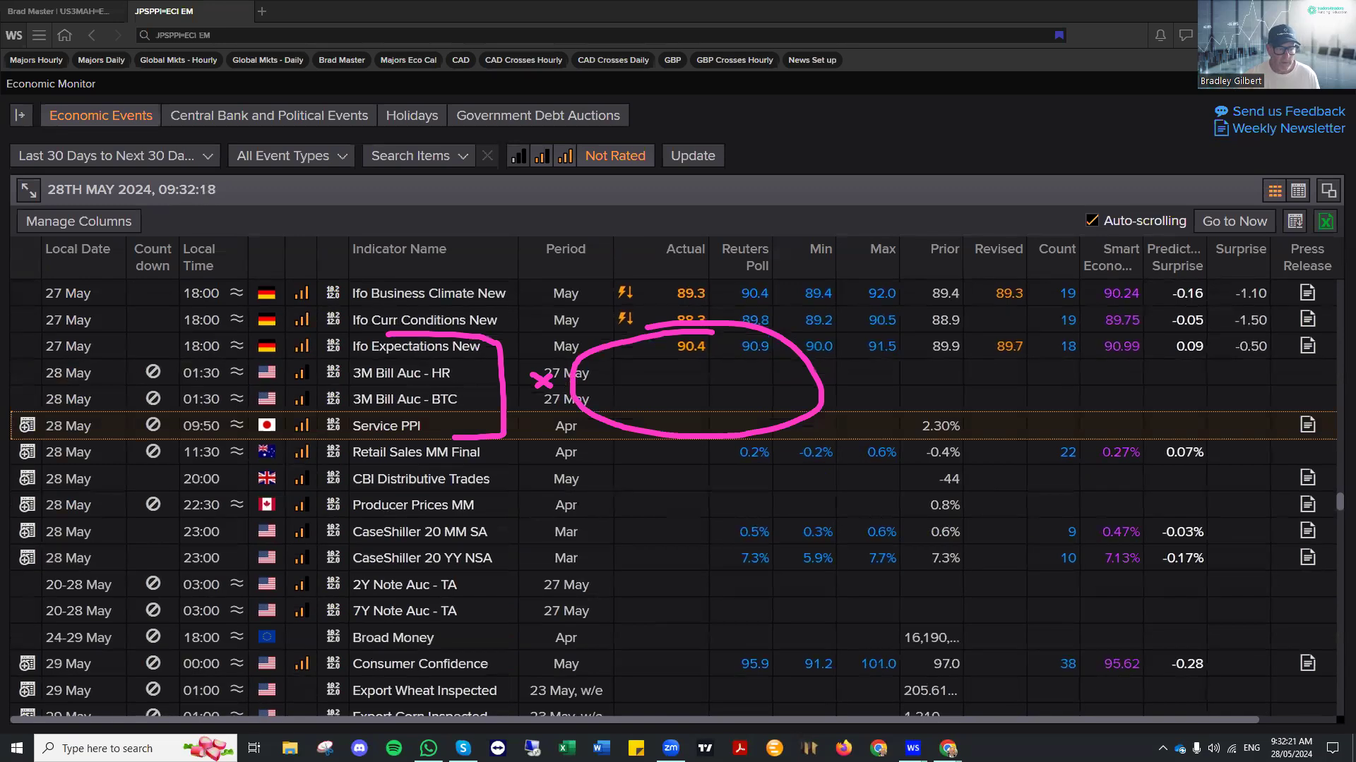
- Clear the marks, then highlight the Actual, Reuters Poll, Min, Max and Prior headings and draw a curved arrow from Revised to Prior
key(e)
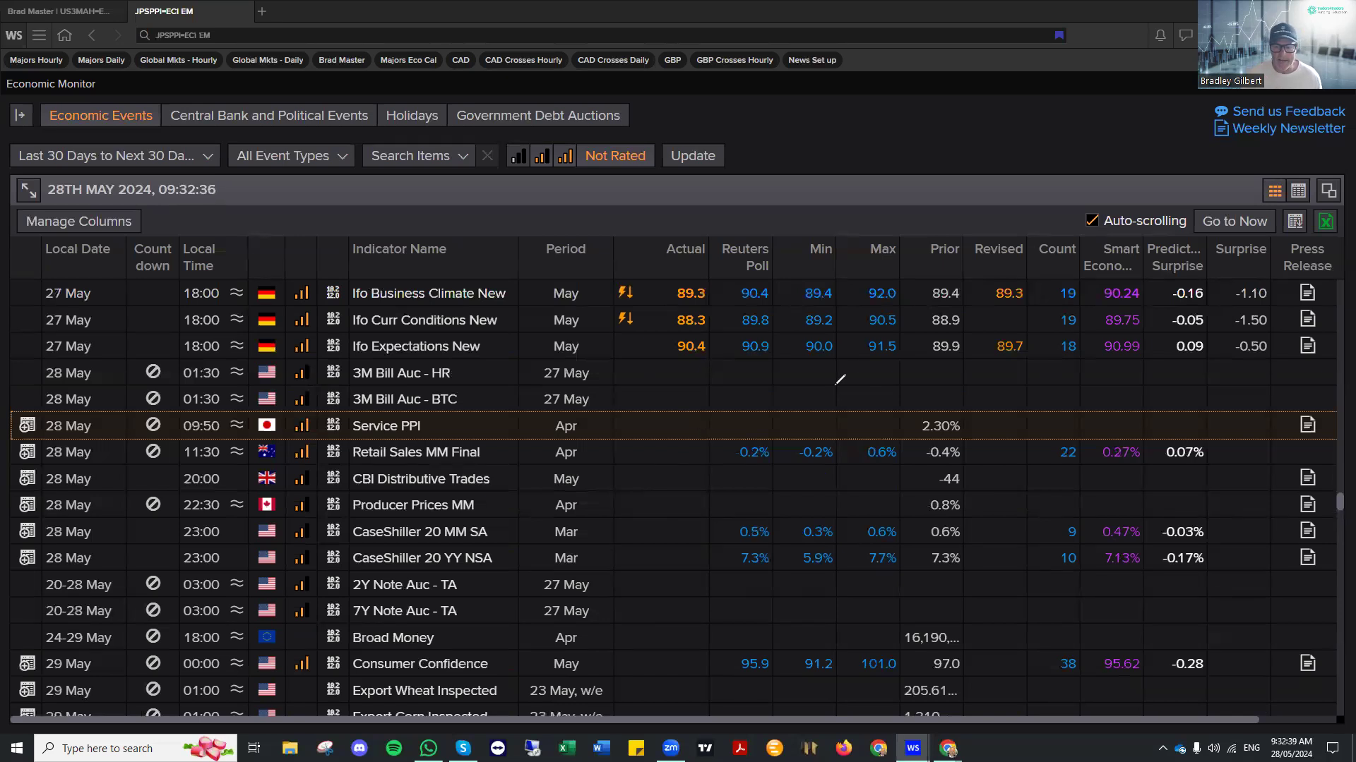
mouse_move(711, 242)
mouse_down()
mouse_move(696, 226)
mouse_move(644, 247)
mouse_move(703, 271)
mouse_move(703, 231)
mouse_up()
mouse_move(726, 278)
mouse_down()
mouse_move(929, 258)
mouse_move(891, 226)
mouse_move(961, 261)
mouse_up()
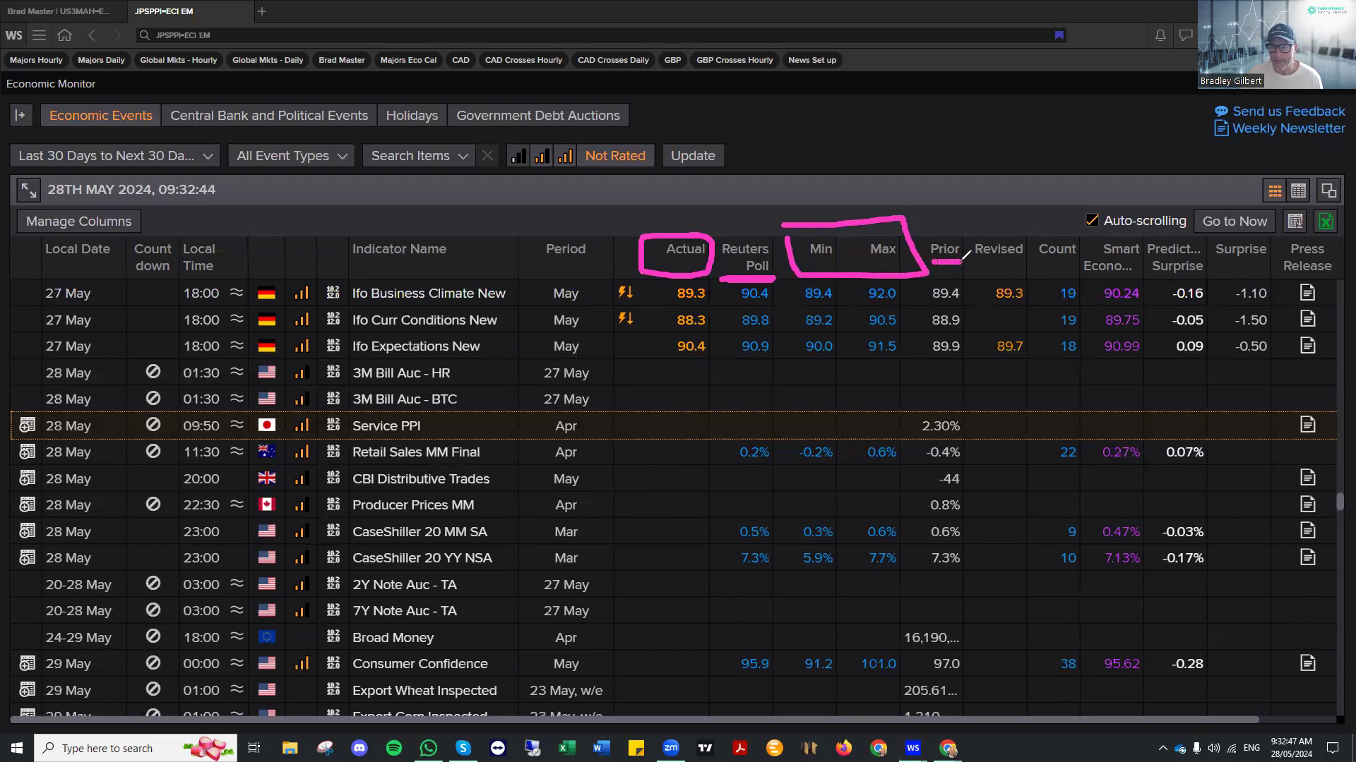
mouse_move(988, 216)
mouse_down()
mouse_move(1011, 236)
mouse_move(960, 229)
mouse_move(982, 234)
mouse_up()
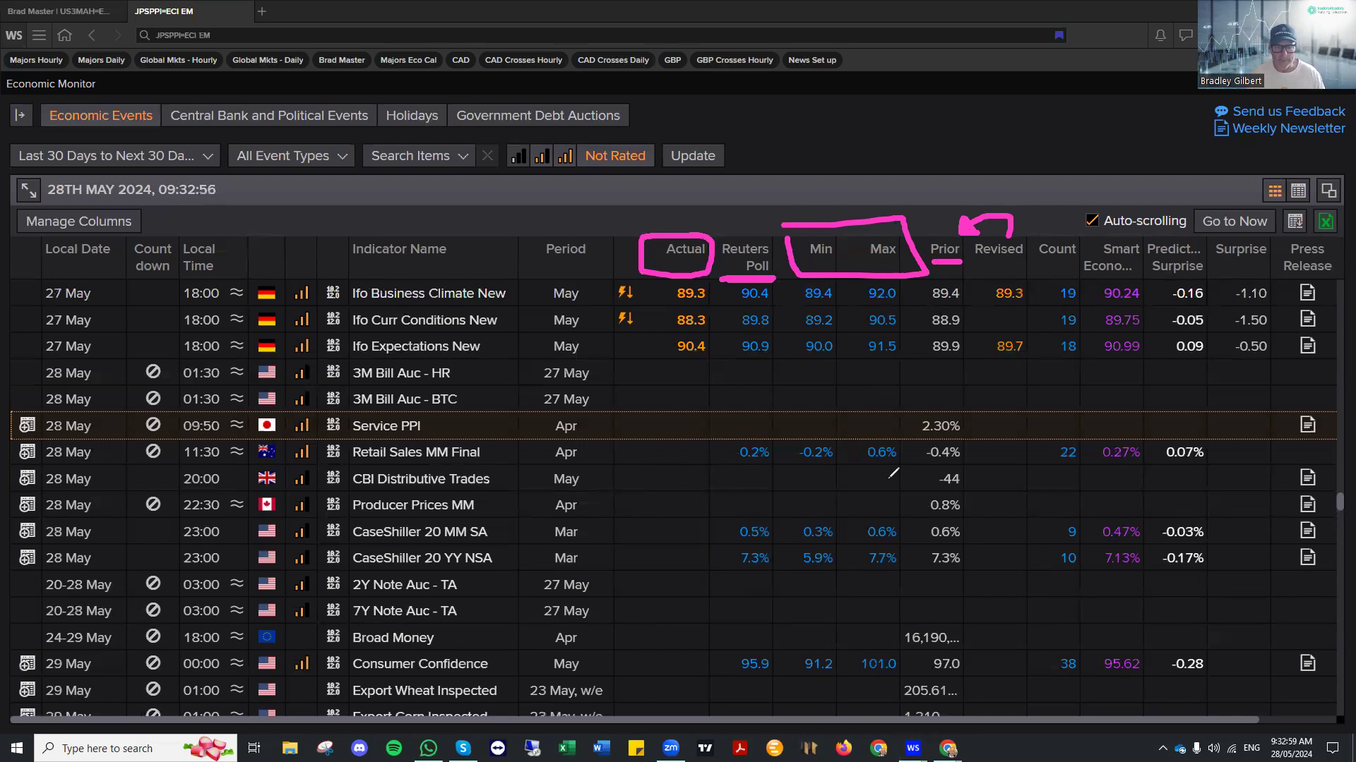
- Box the Australian Retail Sales MM Final release on 28 May, point an arrow at it, and mark its Reuters Poll forecast
mouse_move(469, 429)
mouse_down()
mouse_move(233, 440)
mouse_move(396, 469)
mouse_move(511, 430)
mouse_move(460, 422)
mouse_up()
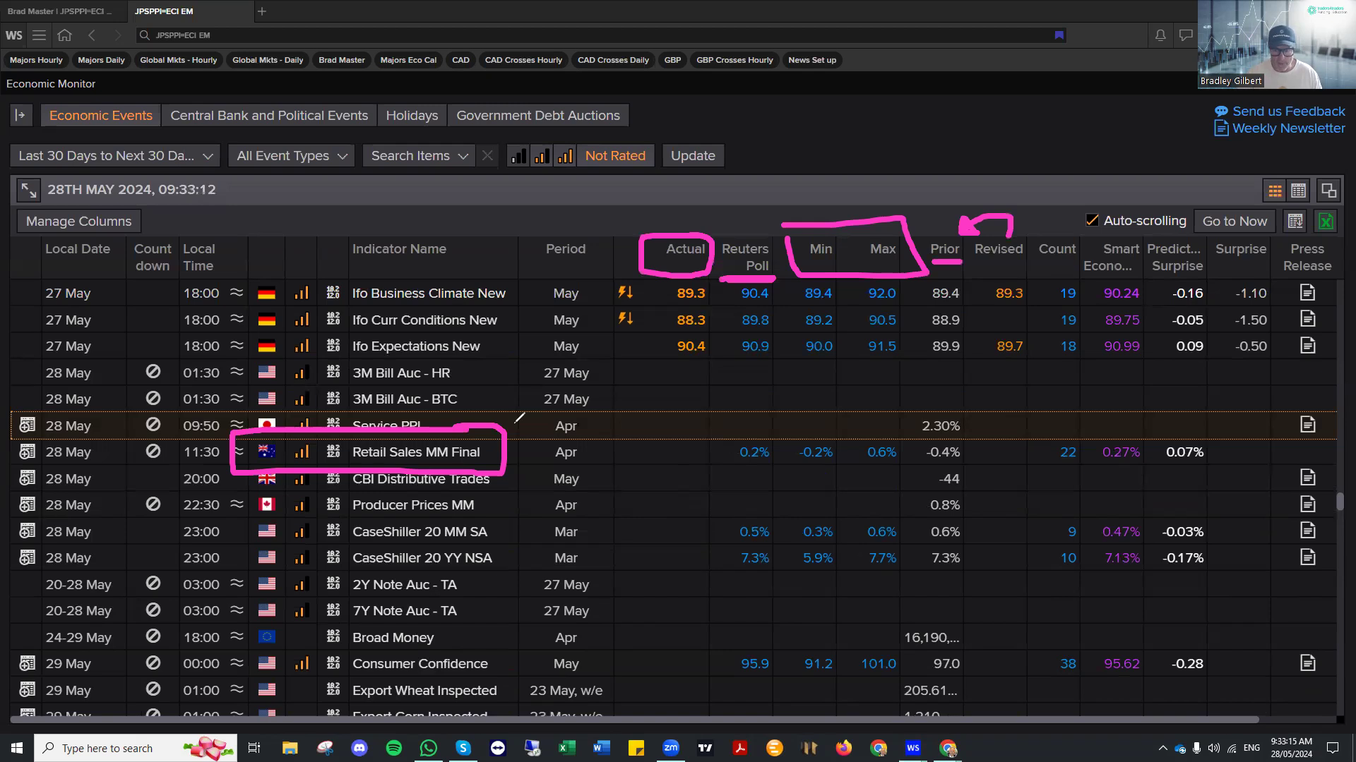
mouse_move(585, 432)
mouse_down()
mouse_move(524, 446)
mouse_move(542, 444)
mouse_up()
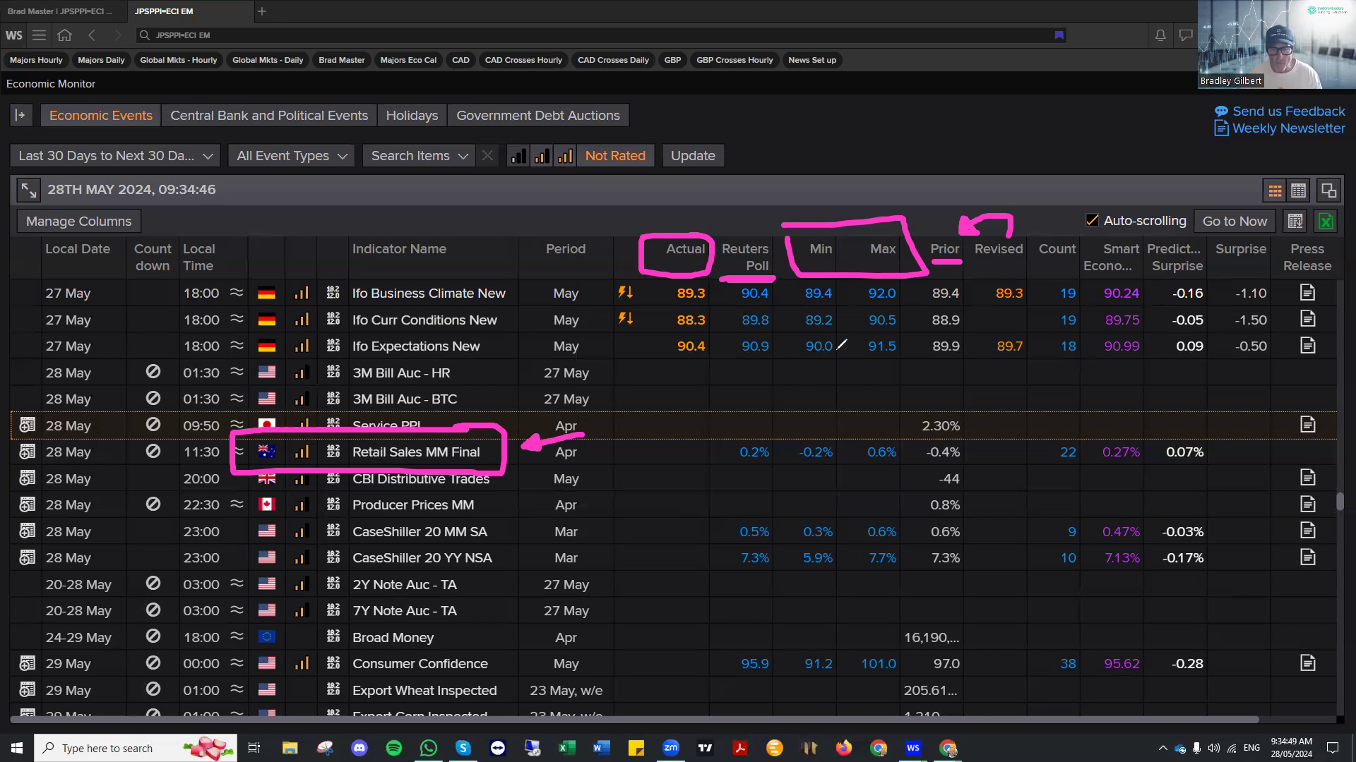
mouse_move(771, 437)
mouse_down()
mouse_move(718, 436)
mouse_move(724, 469)
mouse_move(781, 469)
mouse_move(778, 428)
mouse_move(765, 435)
mouse_up()
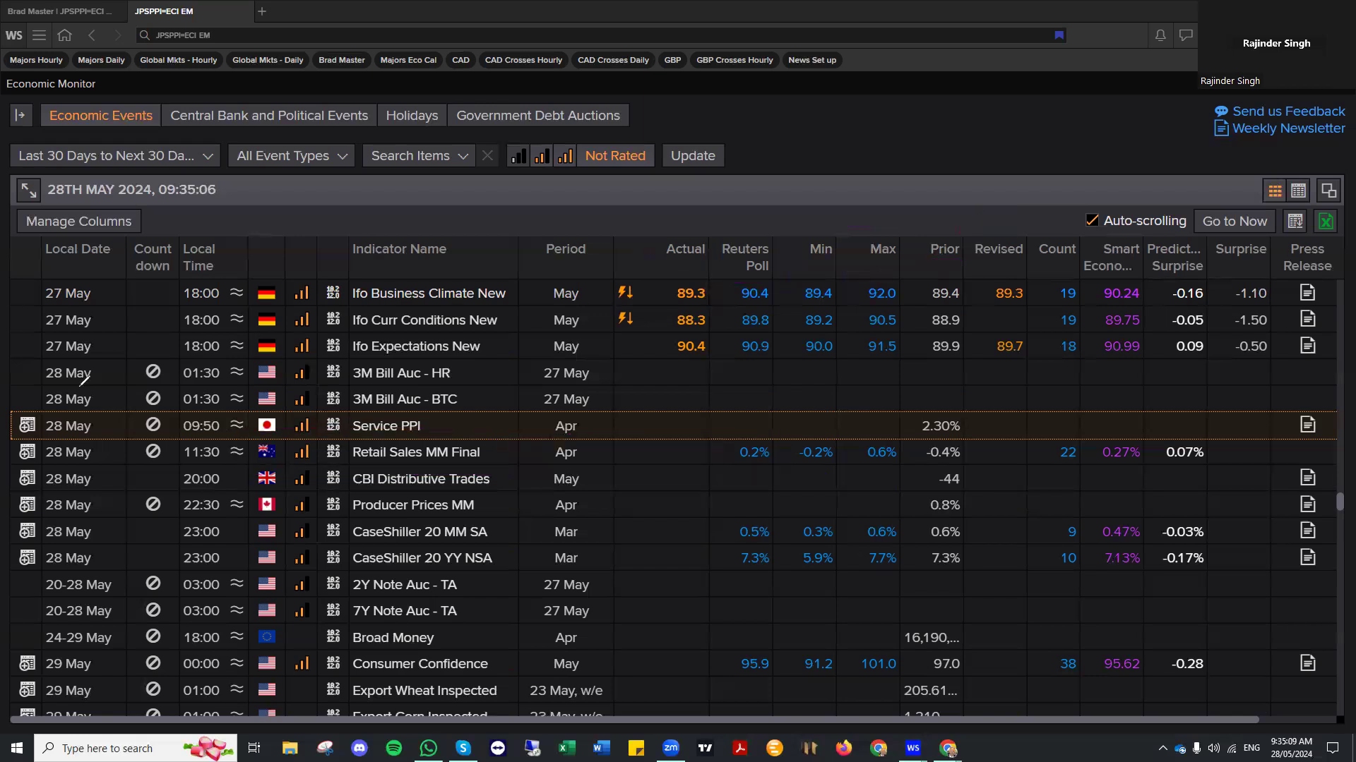
- Go back to the 24 May releases, underline US Durable Goods, and box its Actual and Revised values
scroll(362, 459, up, 3)
scroll(362, 459, up, 4)
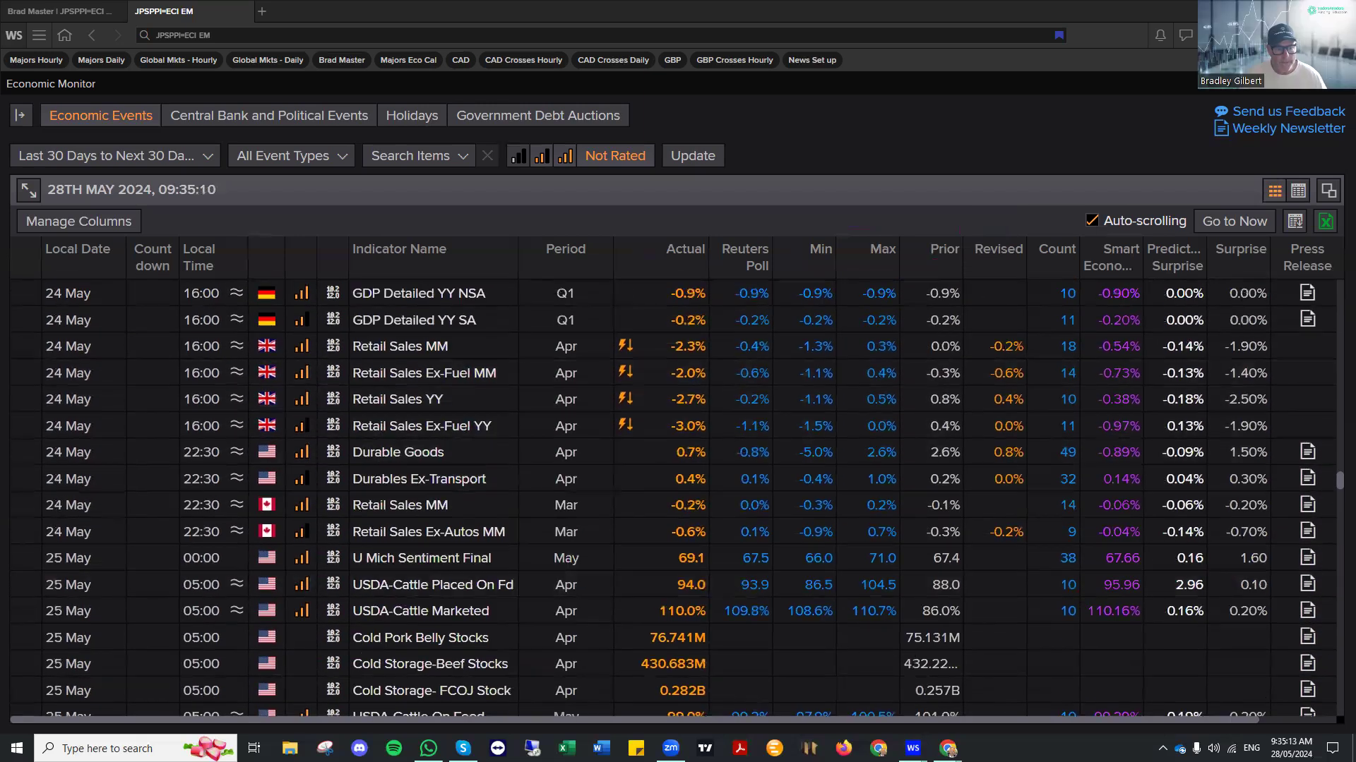
drag(365, 464, 428, 466)
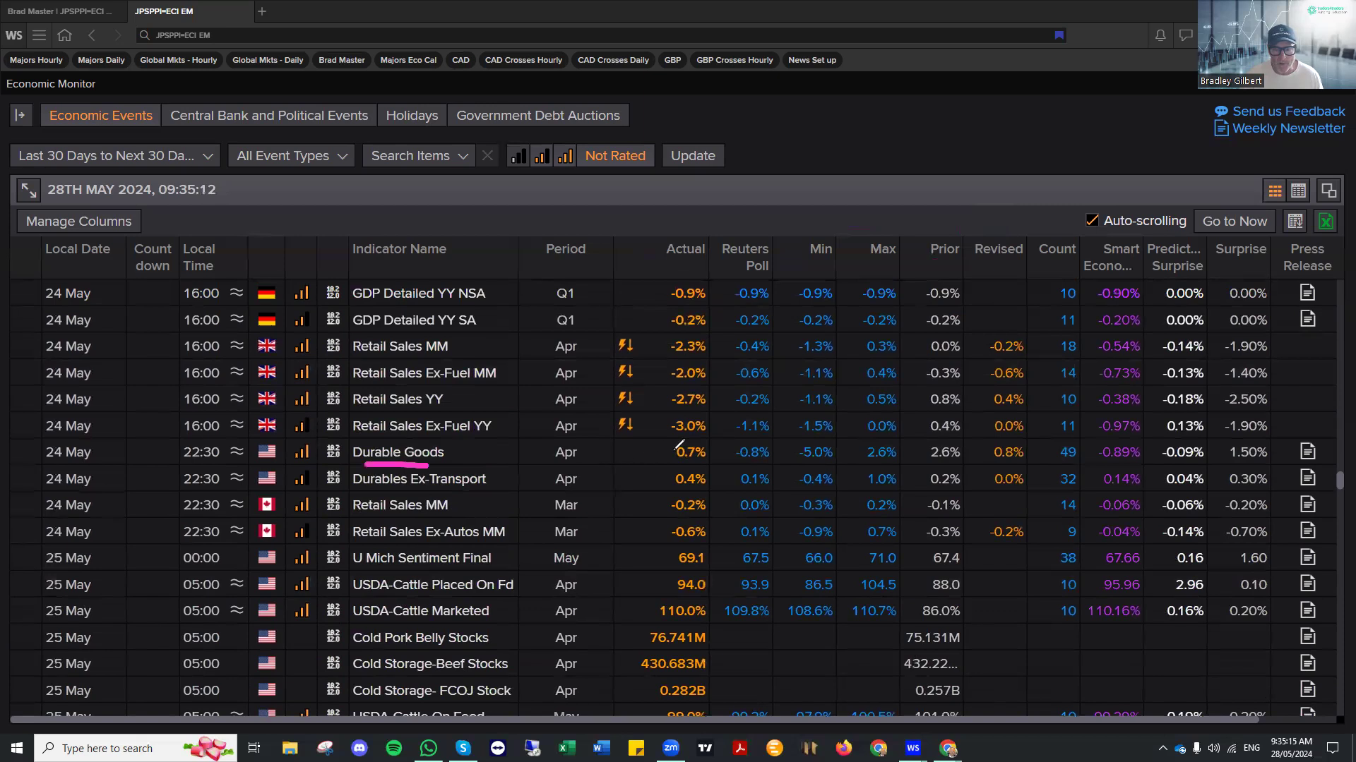
mouse_move(714, 437)
mouse_down()
mouse_move(664, 469)
mouse_move(716, 467)
mouse_move(717, 438)
mouse_up()
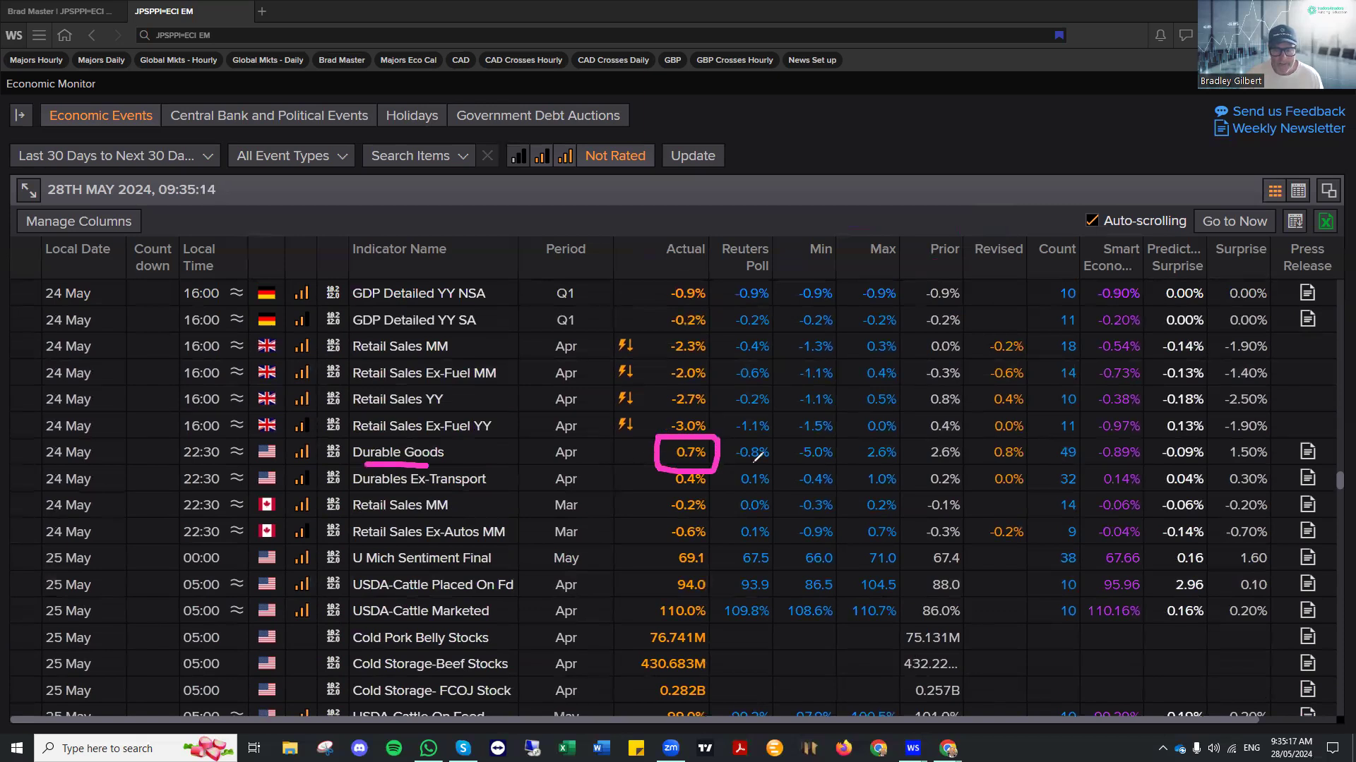
mouse_move(1025, 439)
mouse_down()
mouse_move(993, 428)
mouse_move(968, 449)
mouse_move(1043, 468)
mouse_move(1029, 441)
mouse_up()
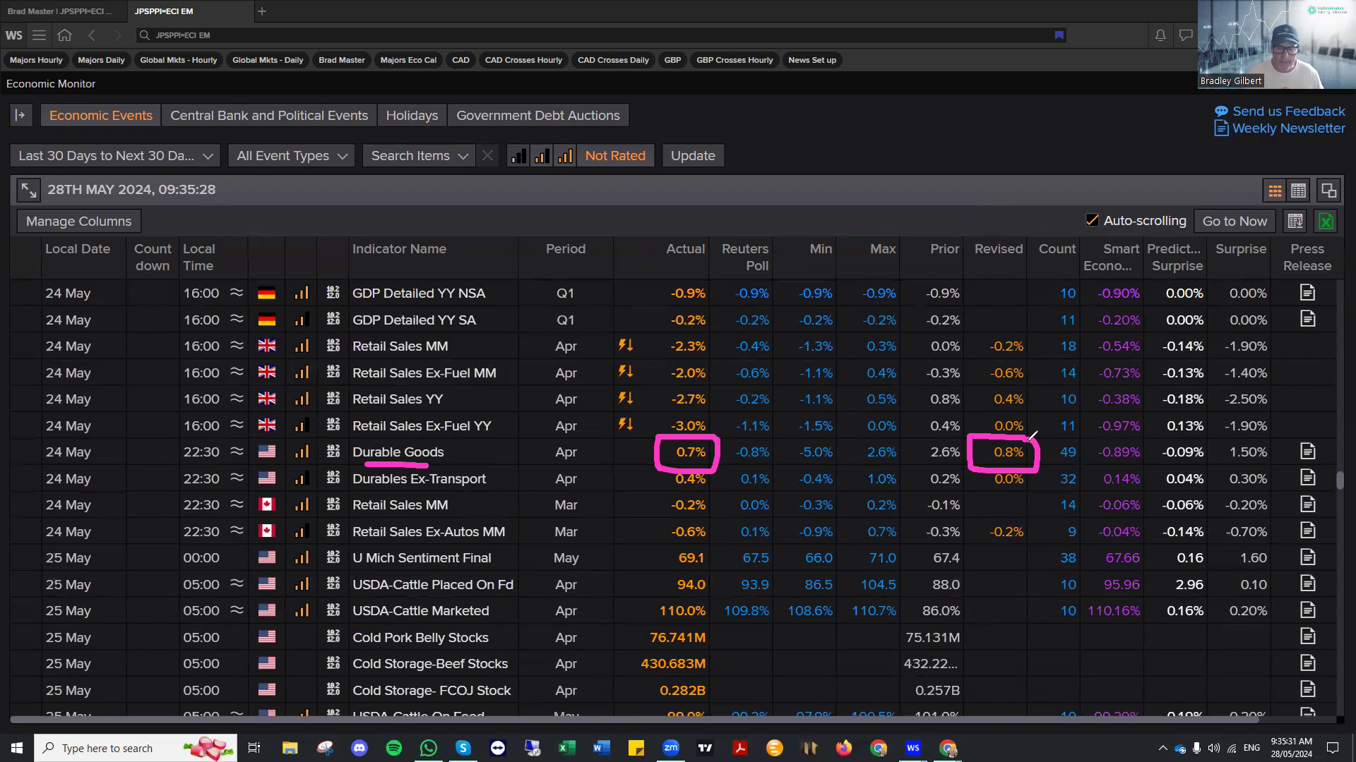
- Draw arrows to the Durable Goods name and its boxed Actual value, and two arrows to the boxed Revised value
mouse_move(466, 450)
mouse_down()
mouse_move(512, 448)
mouse_move(448, 459)
mouse_move(485, 462)
mouse_up()
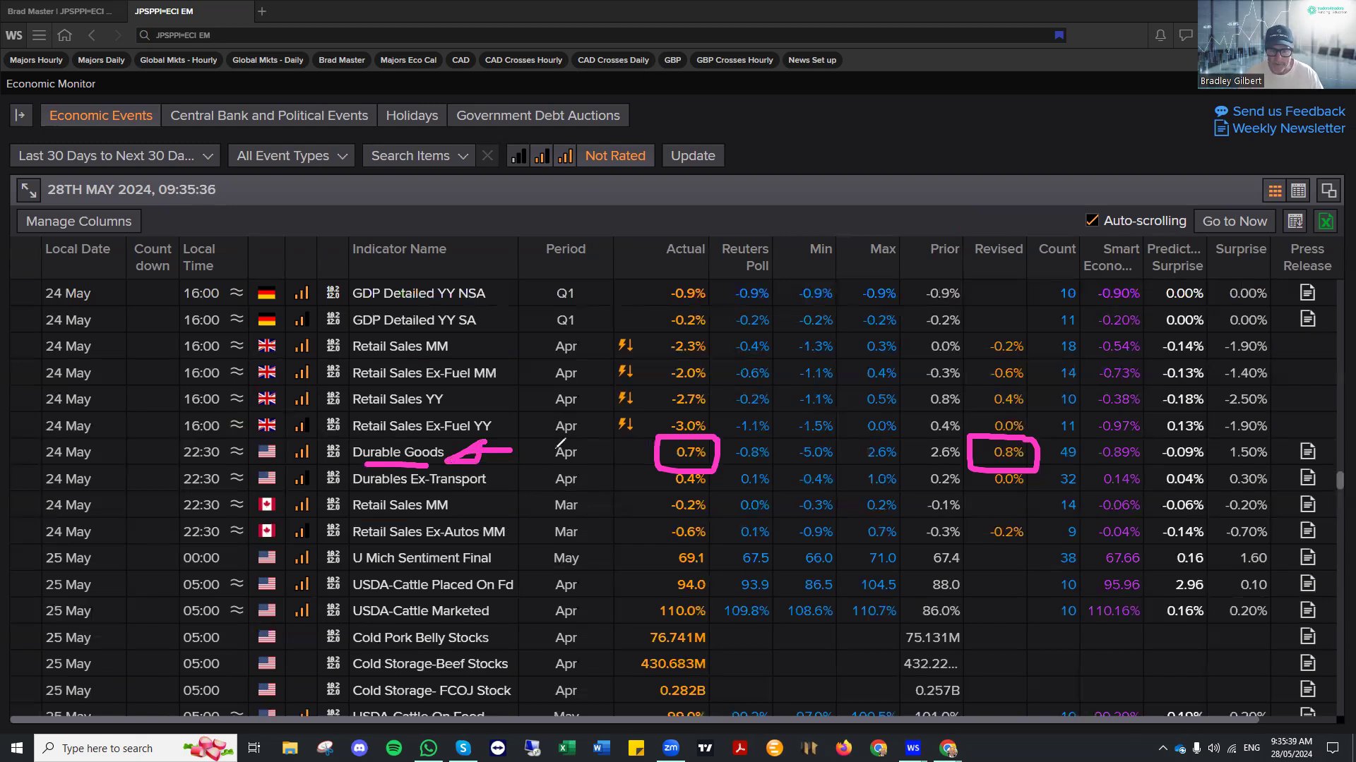
mouse_move(737, 371)
mouse_down()
mouse_move(709, 425)
mouse_move(723, 418)
mouse_up()
mouse_move(1061, 385)
mouse_down()
mouse_move(1032, 427)
mouse_move(1051, 418)
mouse_up()
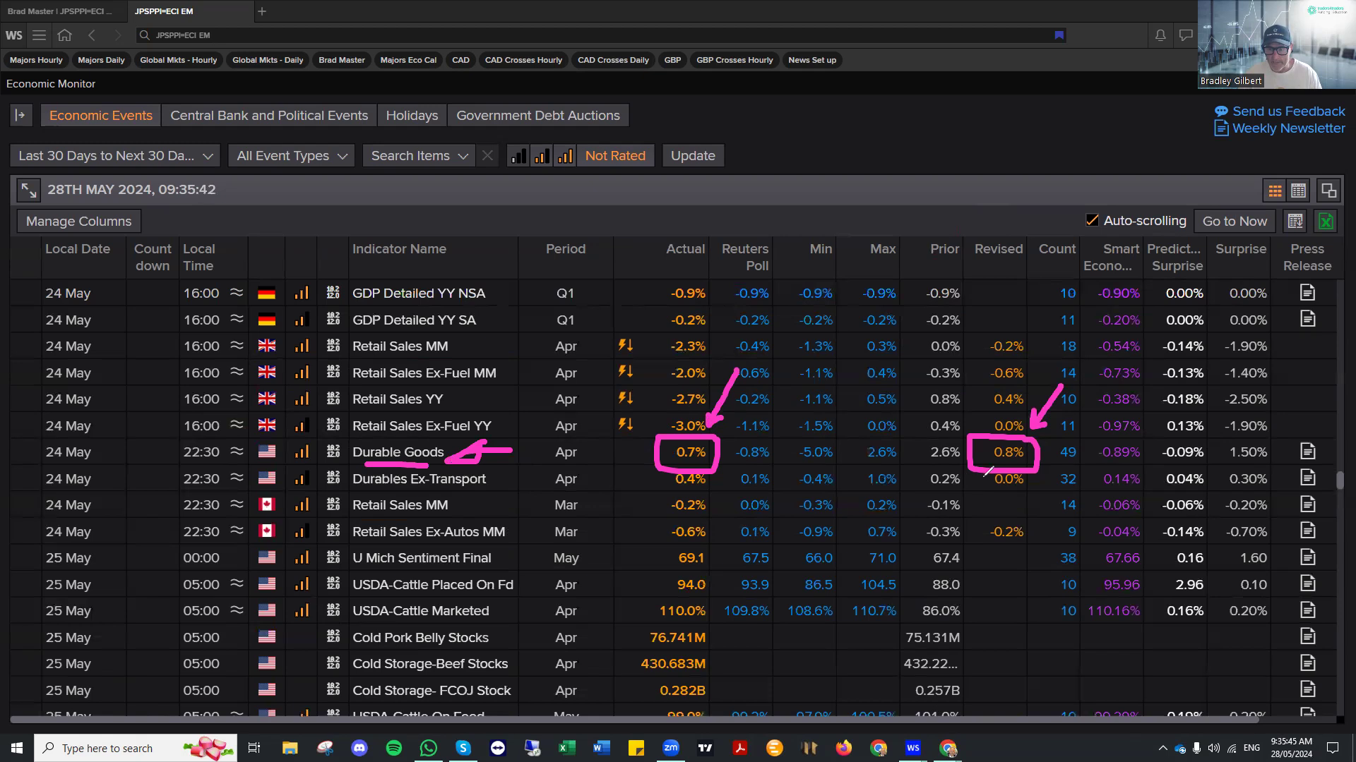
mouse_move(1110, 447)
mouse_down()
mouse_move(1045, 452)
mouse_move(1065, 463)
mouse_up()
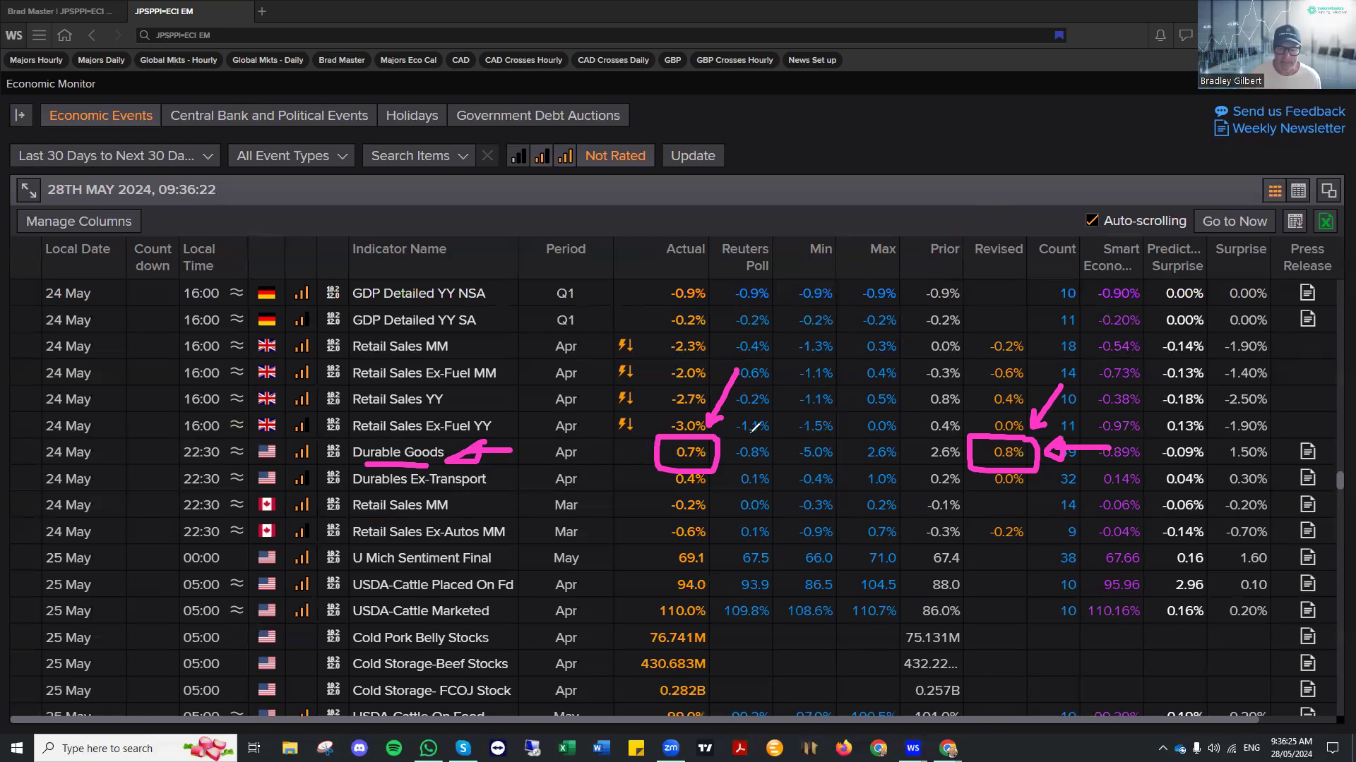
- Underline the Durable Goods poll forecast, box its Min and Max values, and draw arrows toward that box and the Revised value
mouse_move(722, 463)
mouse_down()
mouse_move(914, 471)
mouse_move(819, 427)
mouse_move(775, 428)
mouse_up()
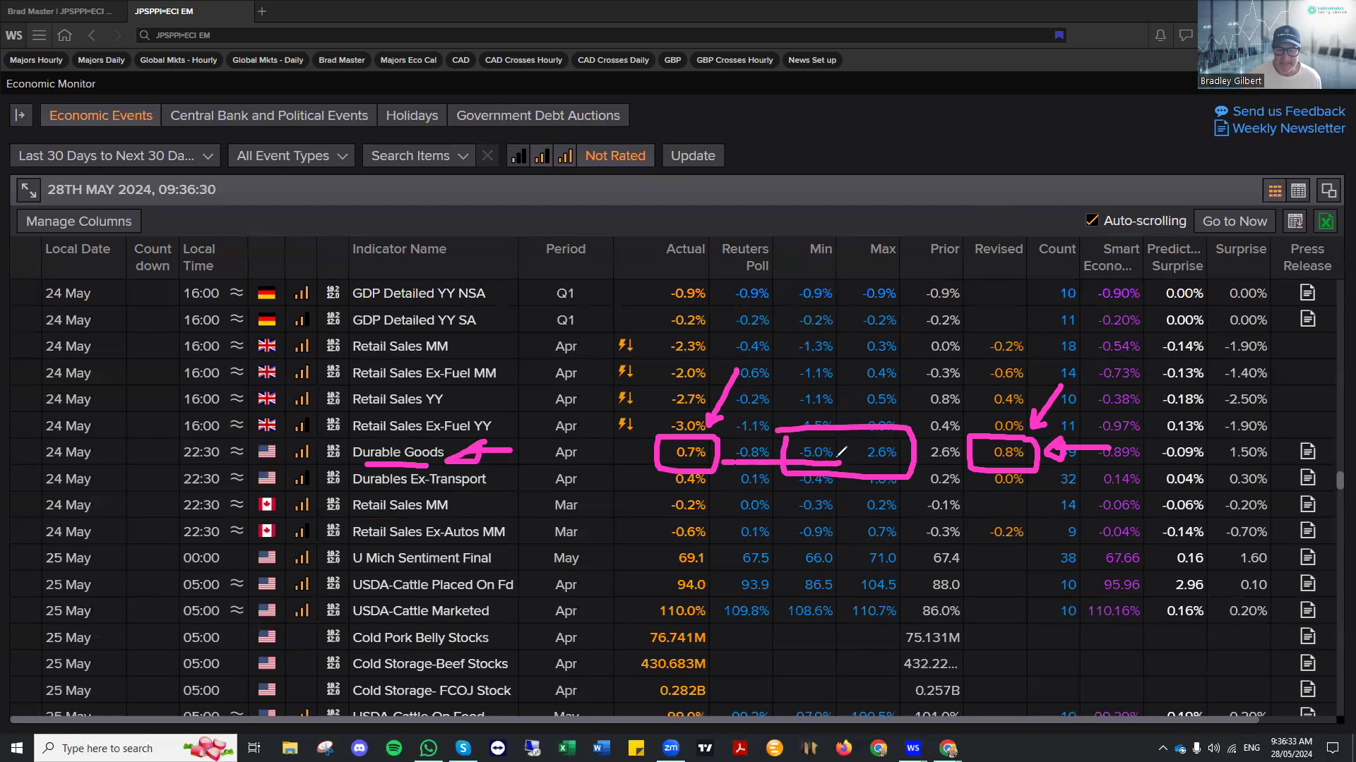
drag(856, 342, 850, 413)
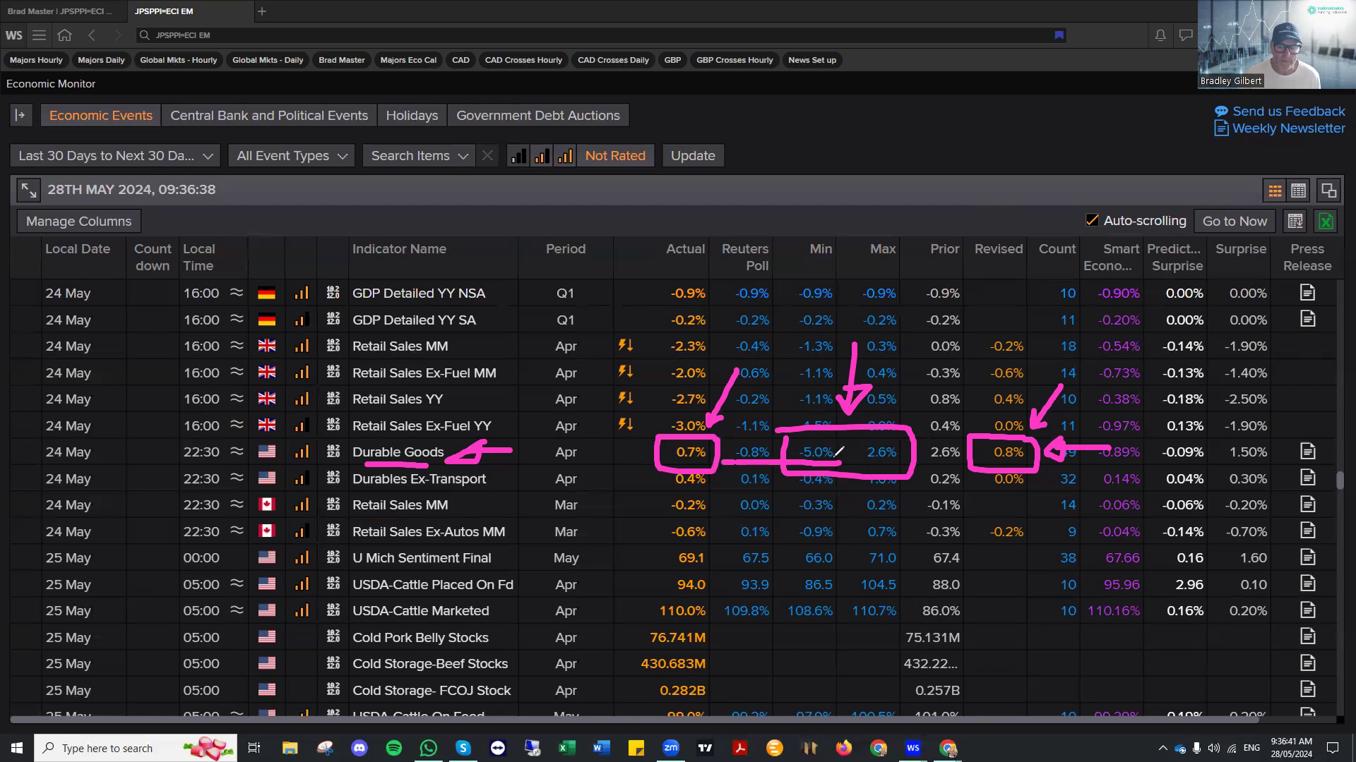
mouse_move(1032, 296)
mouse_down()
mouse_move(988, 408)
mouse_move(1011, 374)
mouse_up()
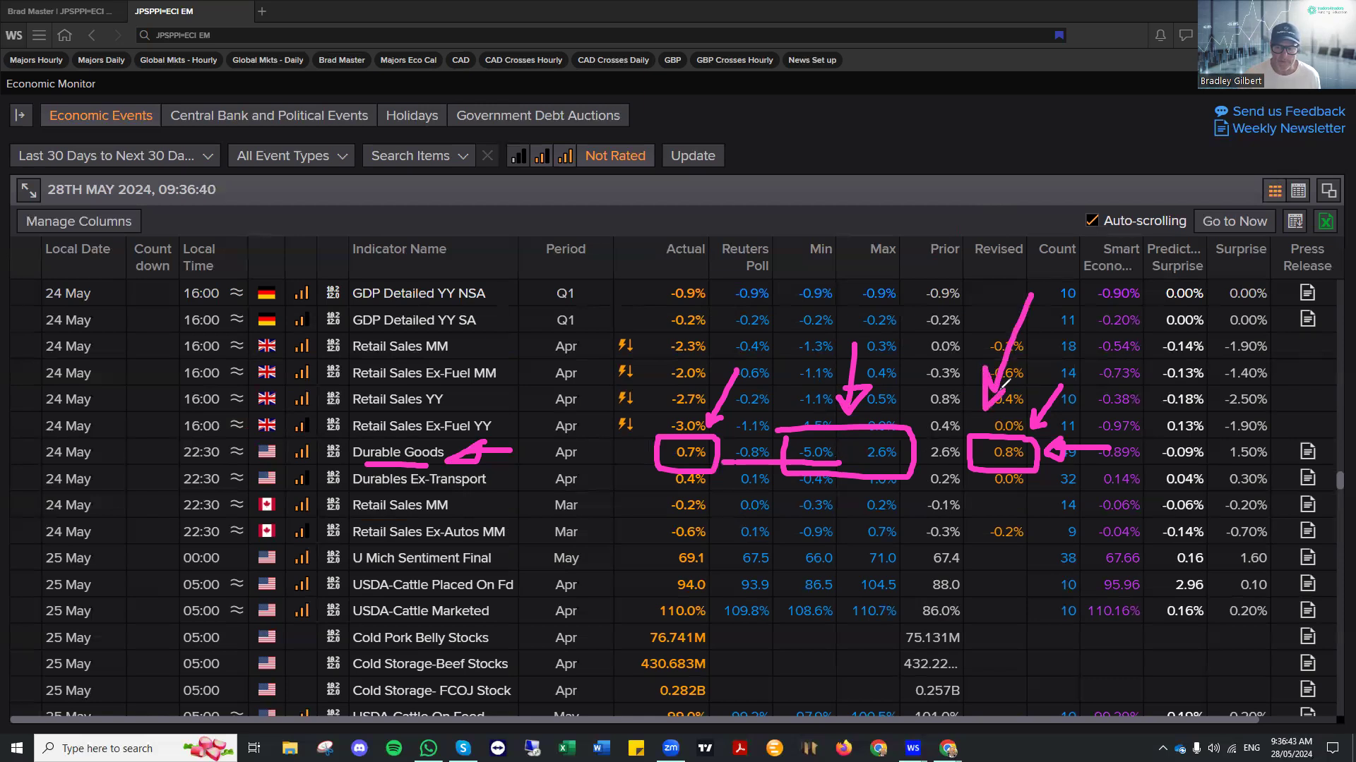
- Clear the marks, circle the Durable Goods Revised value, and underline its Prior value twice
key(e)
mouse_move(1030, 432)
mouse_down()
mouse_move(980, 446)
mouse_move(1050, 442)
mouse_up()
drag(967, 440, 1050, 444)
mouse_move(925, 465)
mouse_down()
mouse_move(969, 467)
mouse_move(959, 477)
mouse_up()
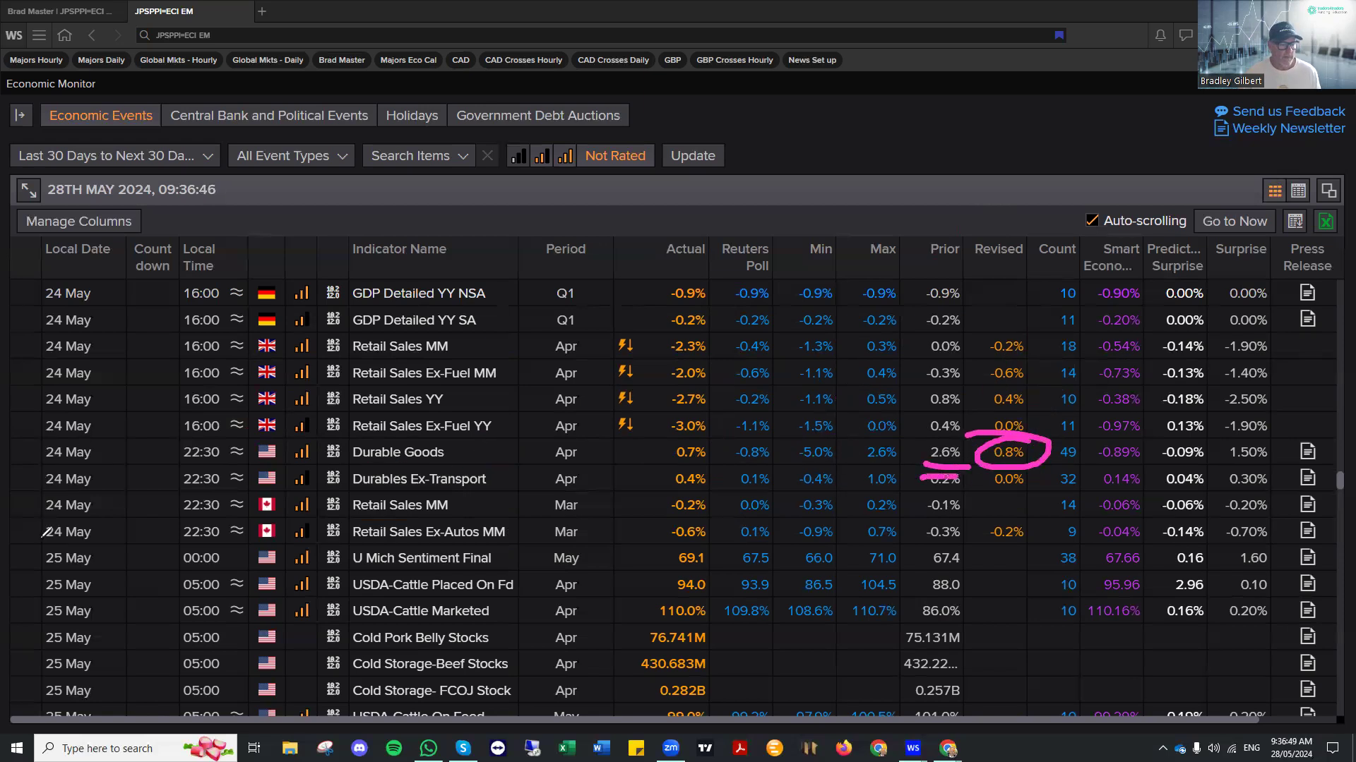
- Clear the marks, box the Prior and Revised headings together, and draw an arrow down to the box
key(e)
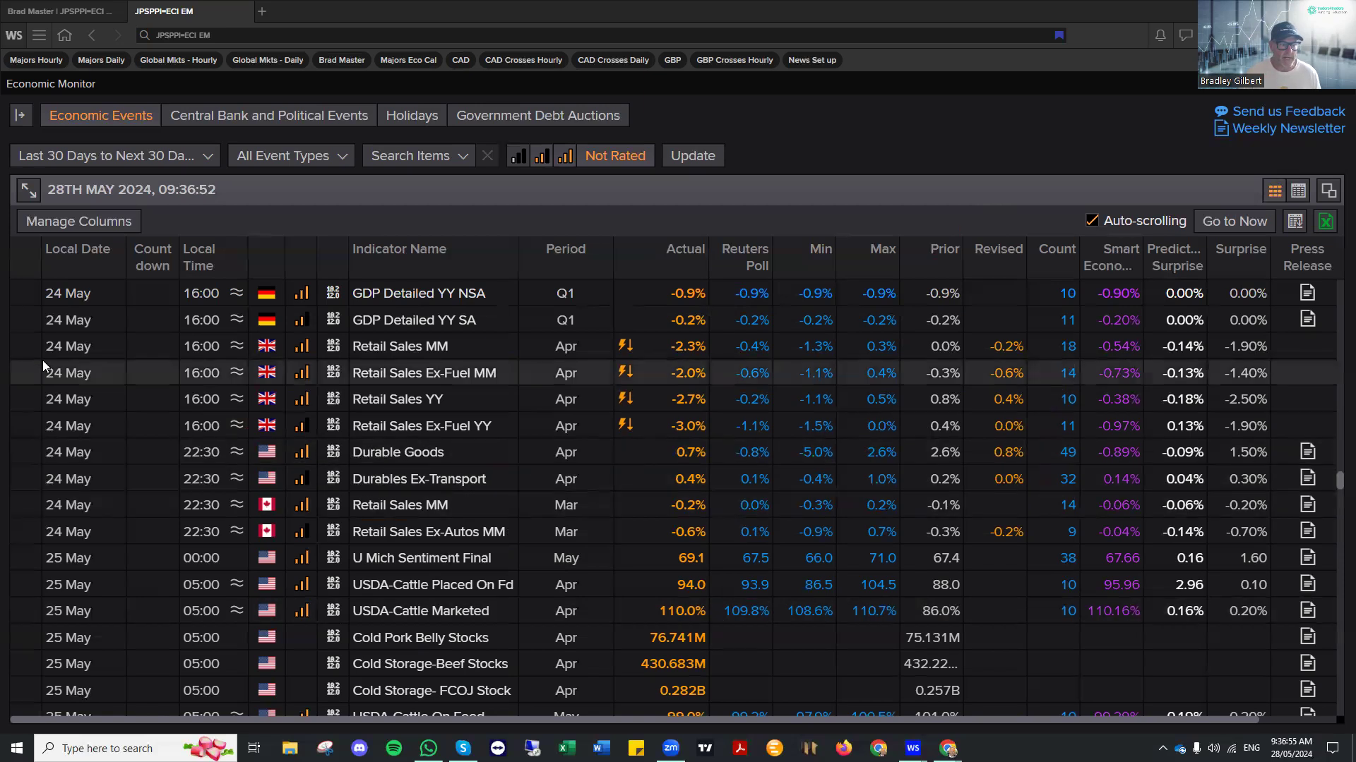
mouse_move(1014, 233)
mouse_down()
mouse_move(903, 233)
mouse_move(1032, 285)
mouse_move(1020, 232)
mouse_up()
drag(996, 147, 966, 229)
mouse_move(958, 206)
mouse_down()
mouse_move(965, 228)
mouse_move(986, 211)
mouse_up()
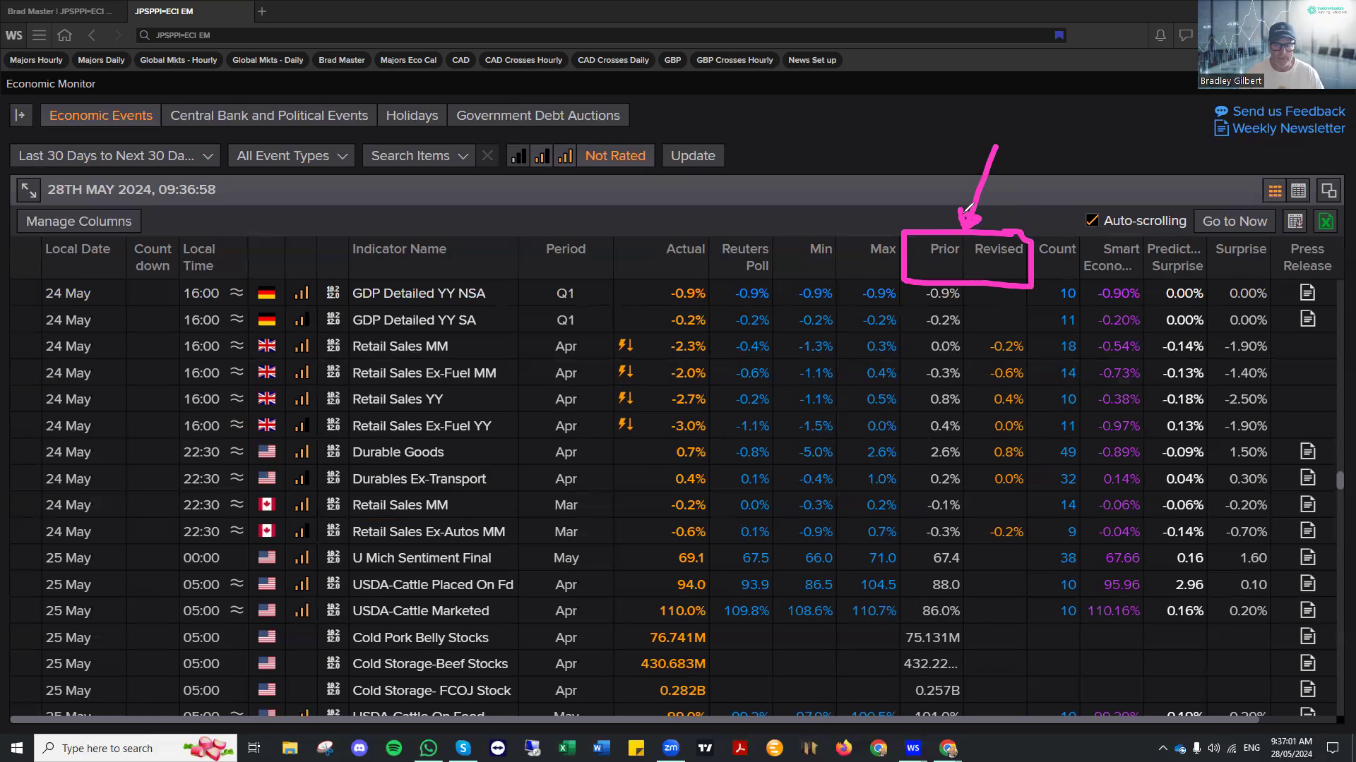
- Underline the Min and Max headings, box Actual with an arrow to Reuters Poll, and draw an arrow to the UK Retail Sales MM importance bars
drag(801, 275, 895, 274)
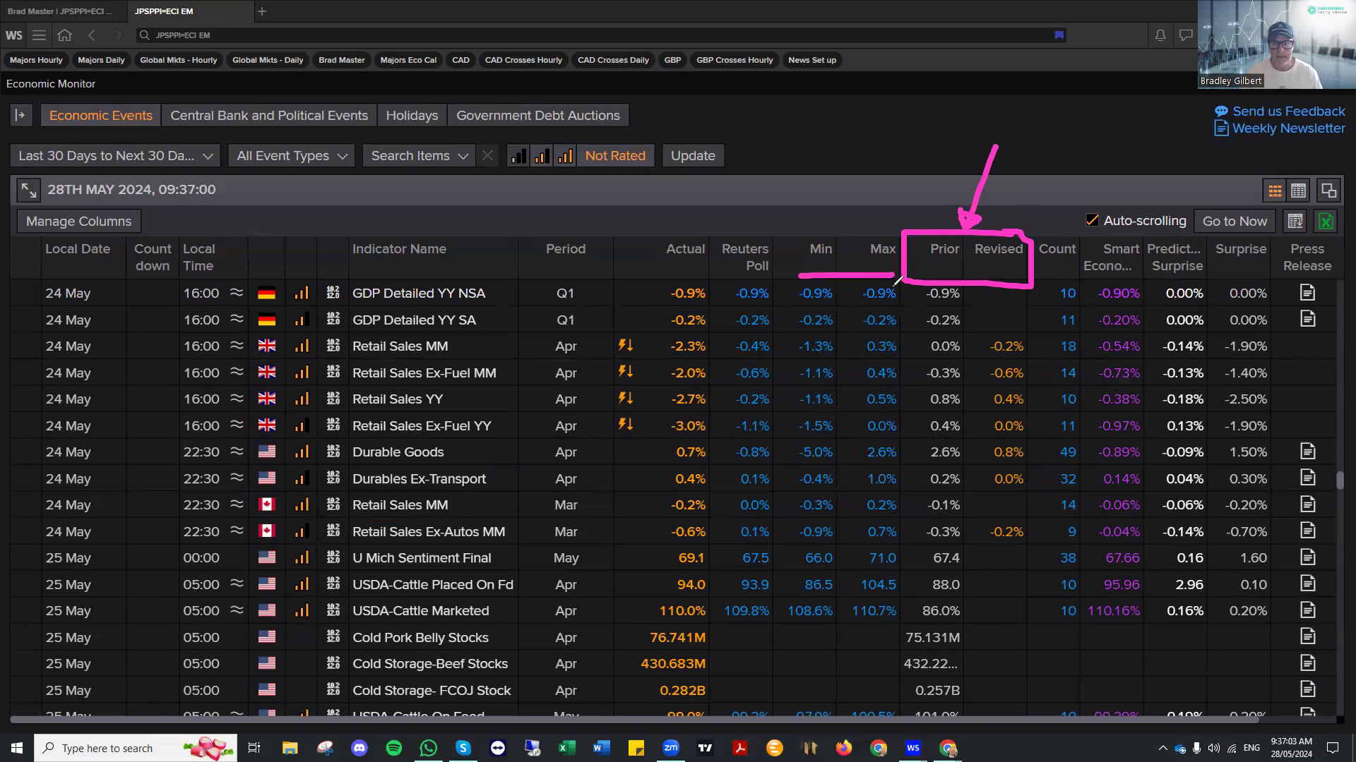
mouse_move(684, 231)
mouse_down()
mouse_move(646, 228)
mouse_move(678, 276)
mouse_move(691, 219)
mouse_move(741, 237)
mouse_move(750, 224)
mouse_up()
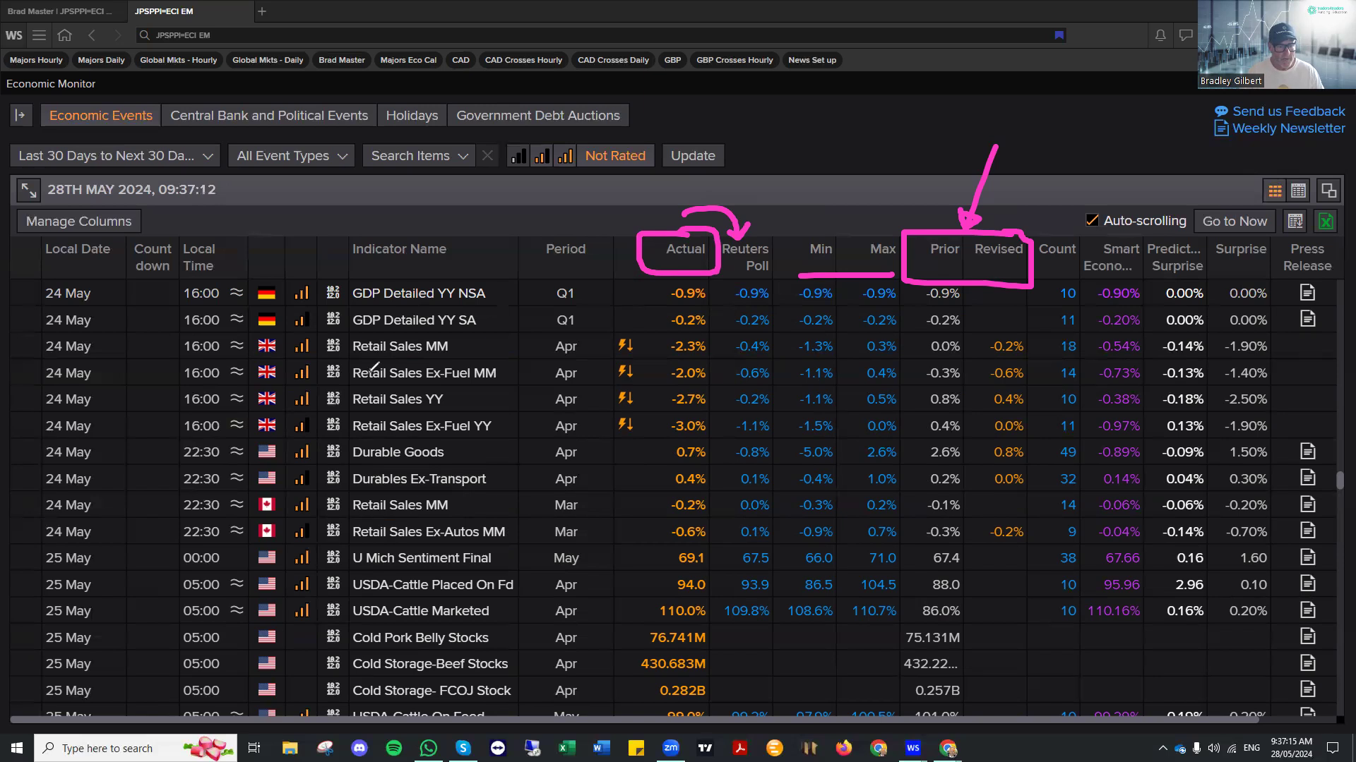
mouse_move(318, 343)
mouse_down()
mouse_move(371, 305)
mouse_move(324, 331)
mouse_move(337, 347)
mouse_up()
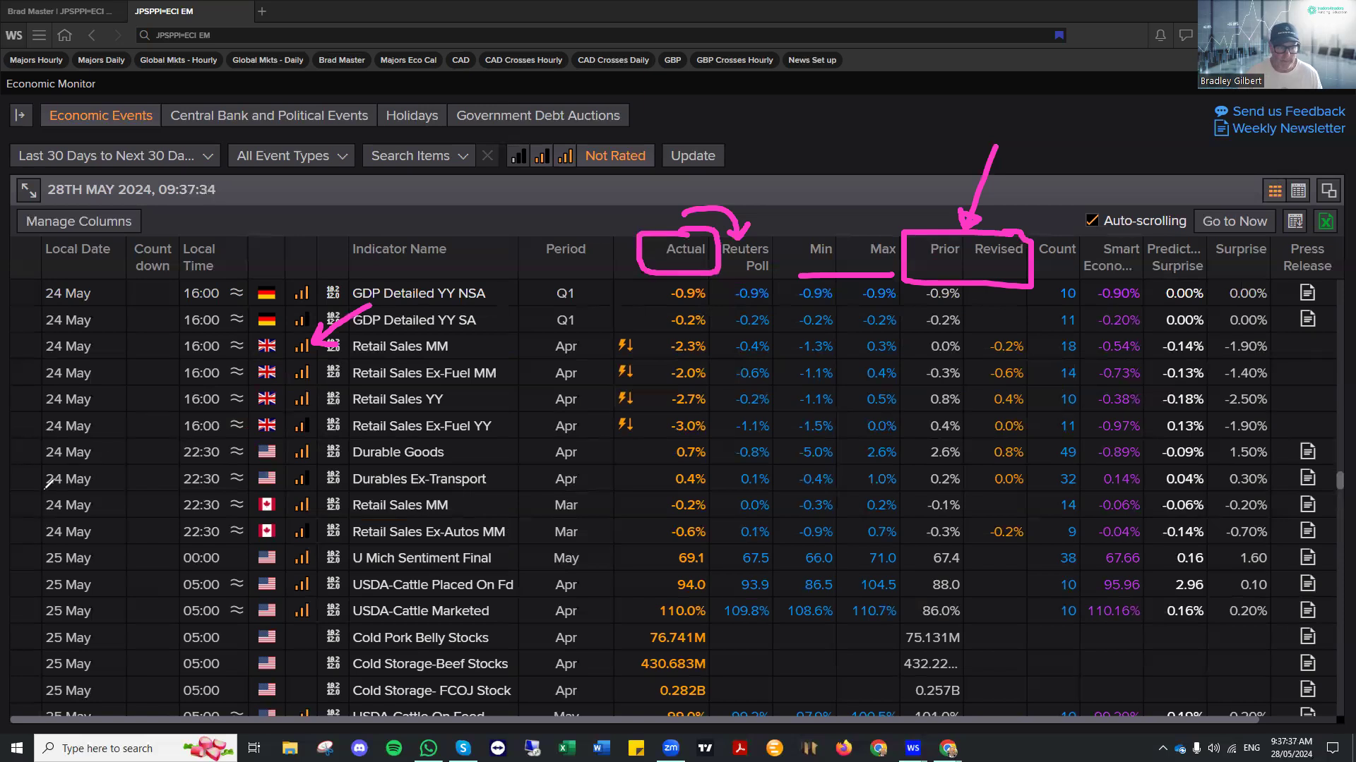
key(Escape)
- At the 28 May releases, box the headings from Actual through Revised with an arrow down to the box, and clear the marks
scroll(402, 367, down, 7)
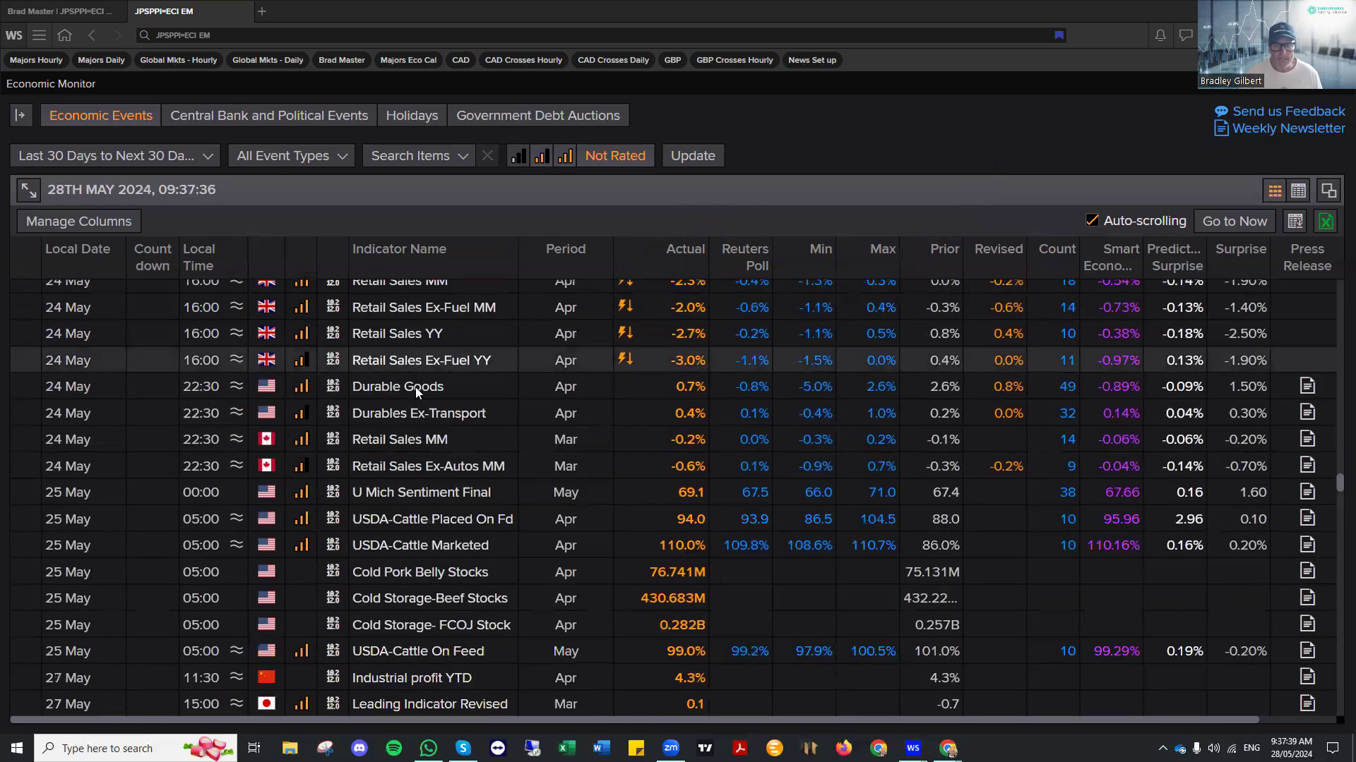
scroll(420, 397, down, 2)
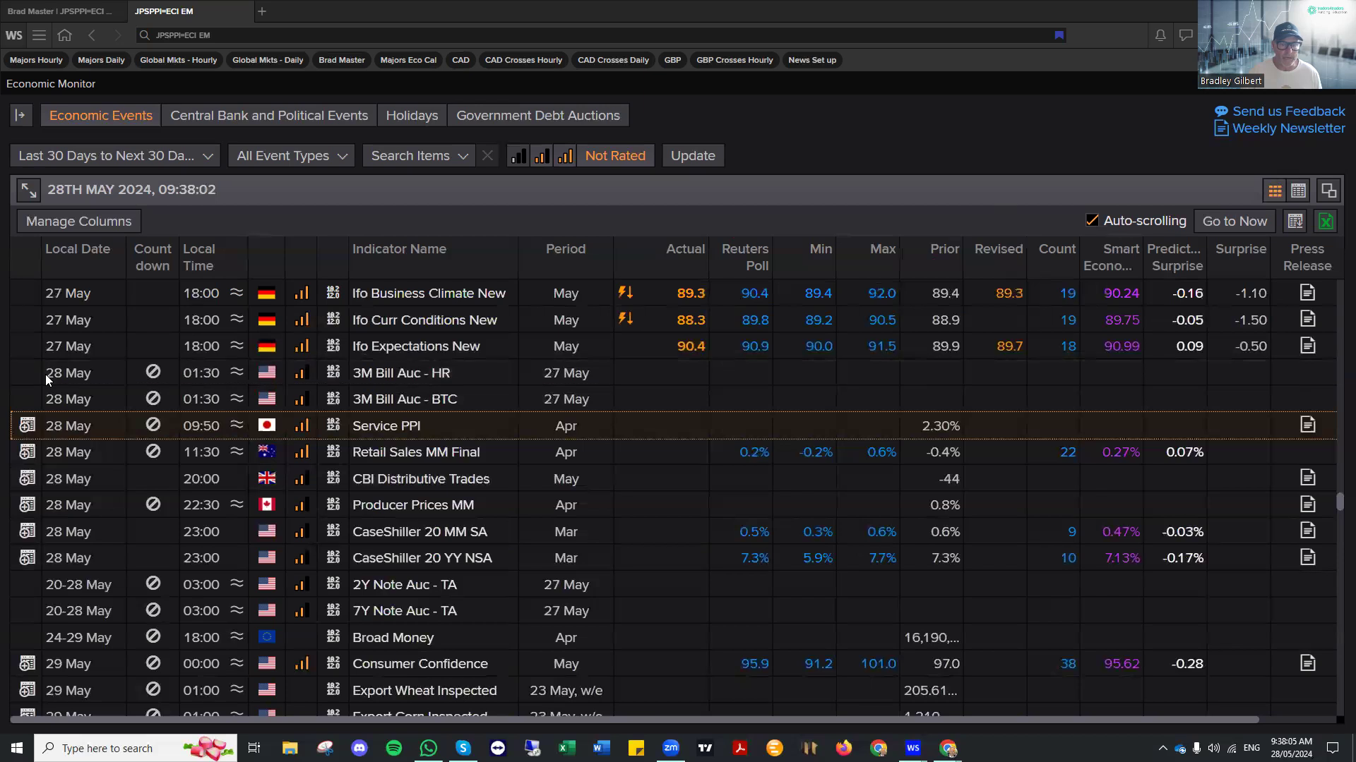
mouse_move(822, 228)
mouse_down()
mouse_move(618, 276)
mouse_move(906, 281)
mouse_move(1035, 255)
mouse_move(821, 226)
mouse_up()
mouse_move(917, 147)
mouse_down()
mouse_move(862, 211)
mouse_move(870, 182)
mouse_up()
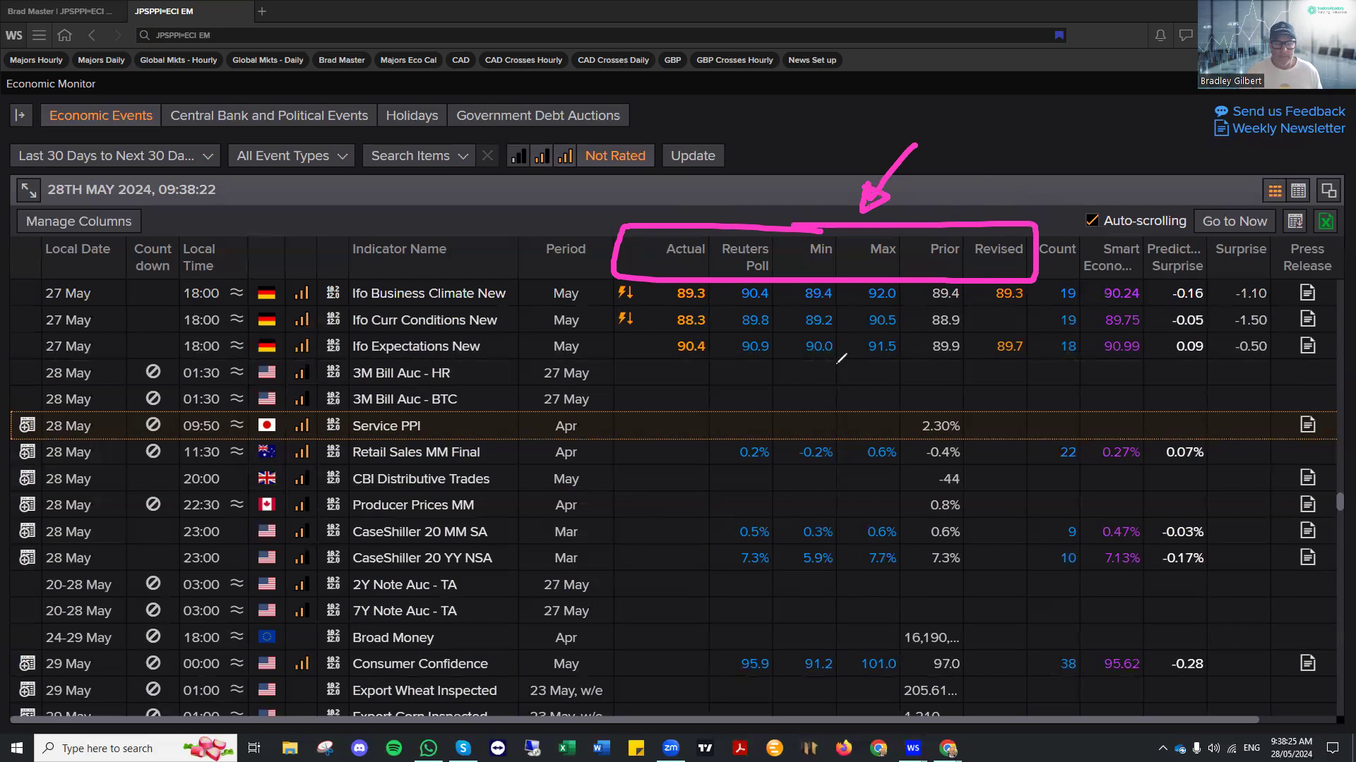
key(Escape)
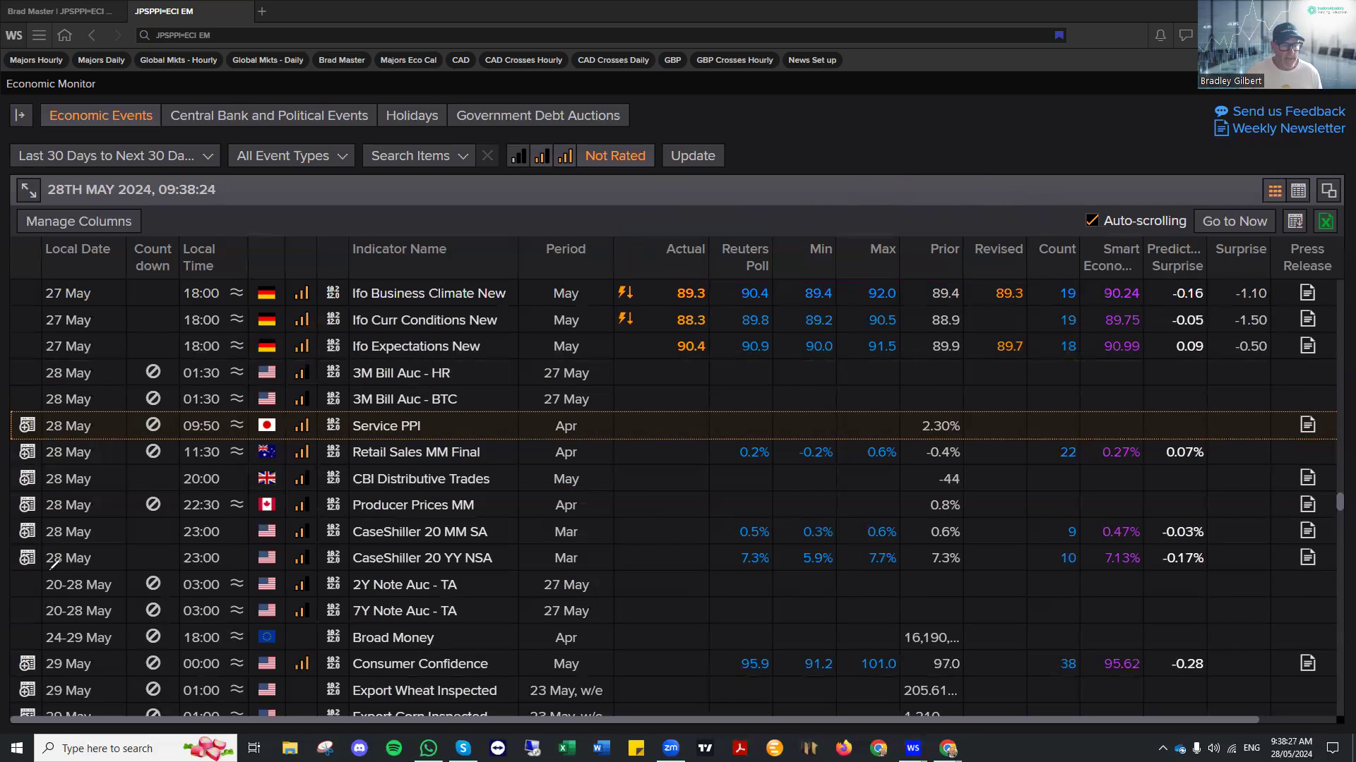